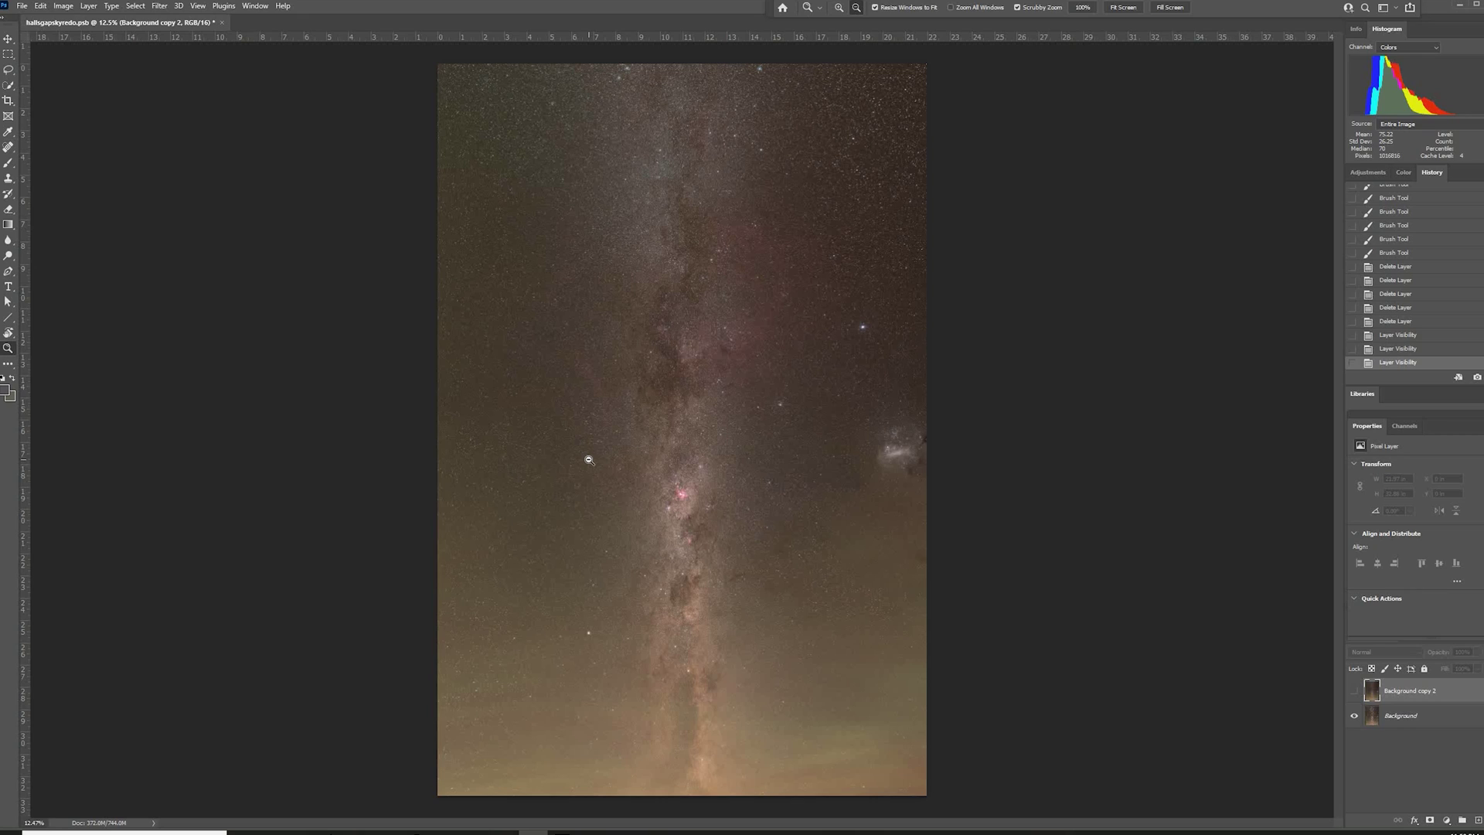
# Step: Select the Background layer, launch StarXTerminator, and cancel it without changing the image
pyautogui.hotkey('alt', '[')
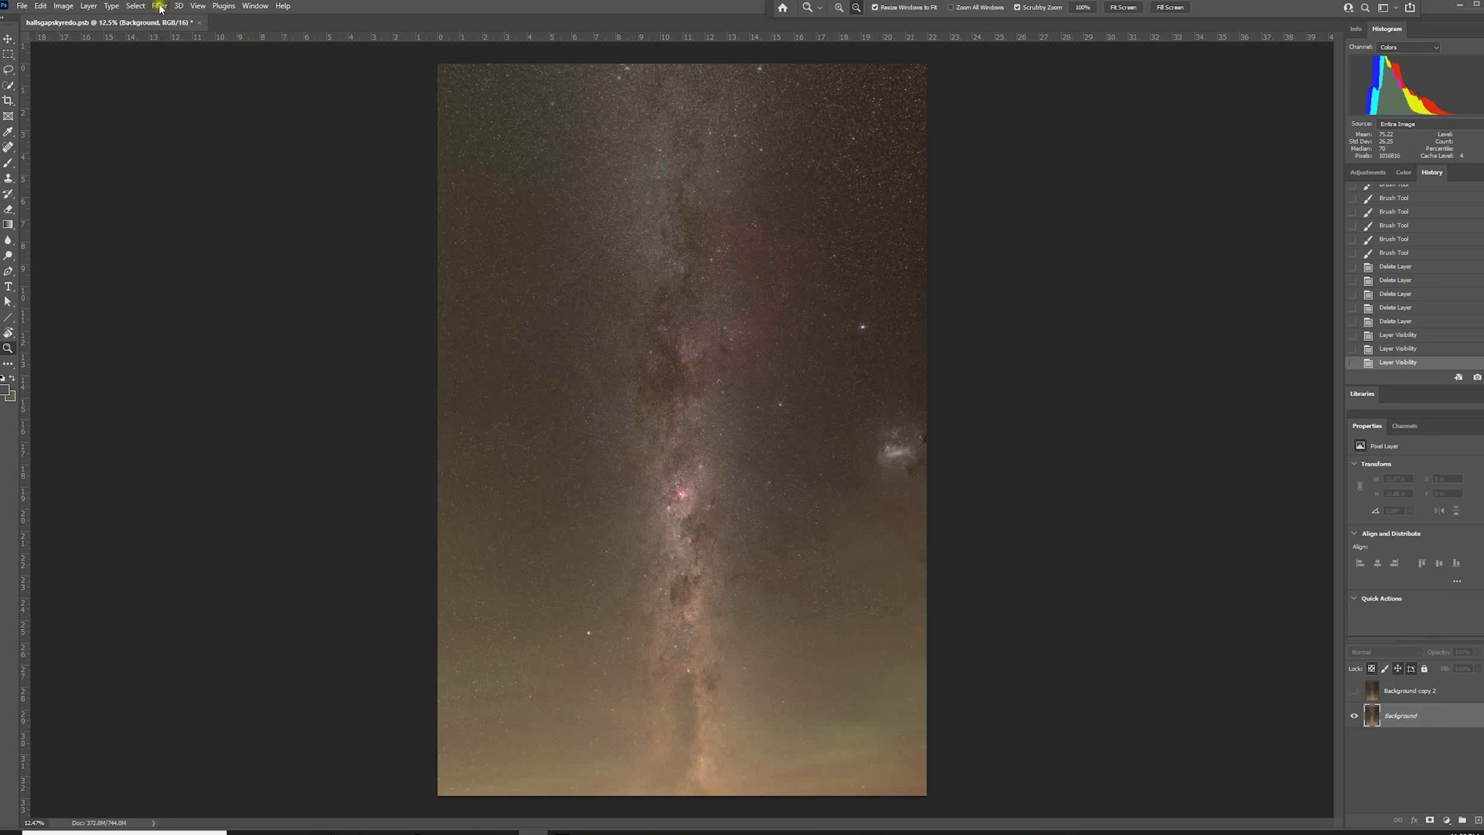
pyautogui.click(159, 8)
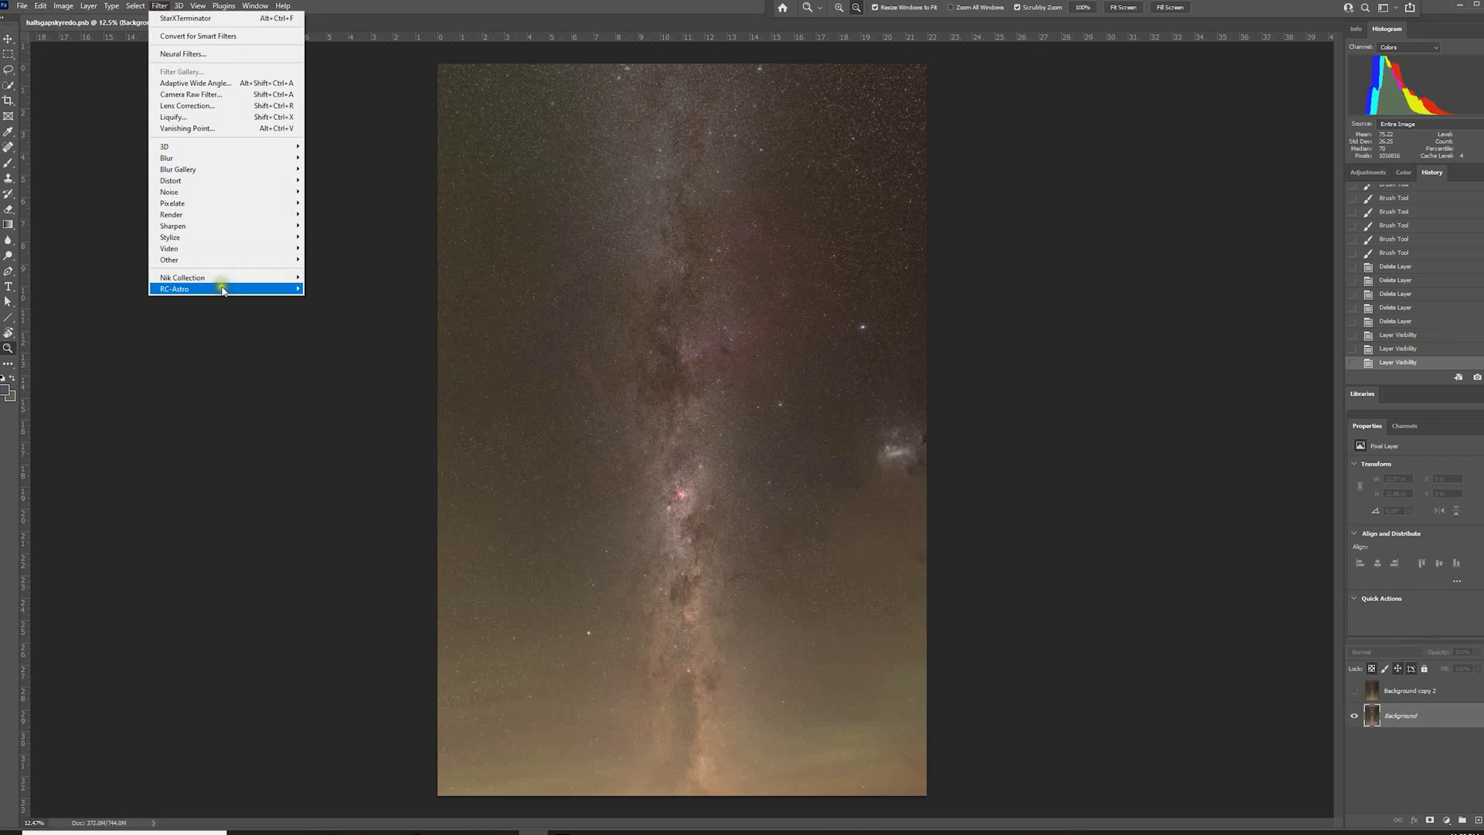
pyautogui.moveTo(223, 290)
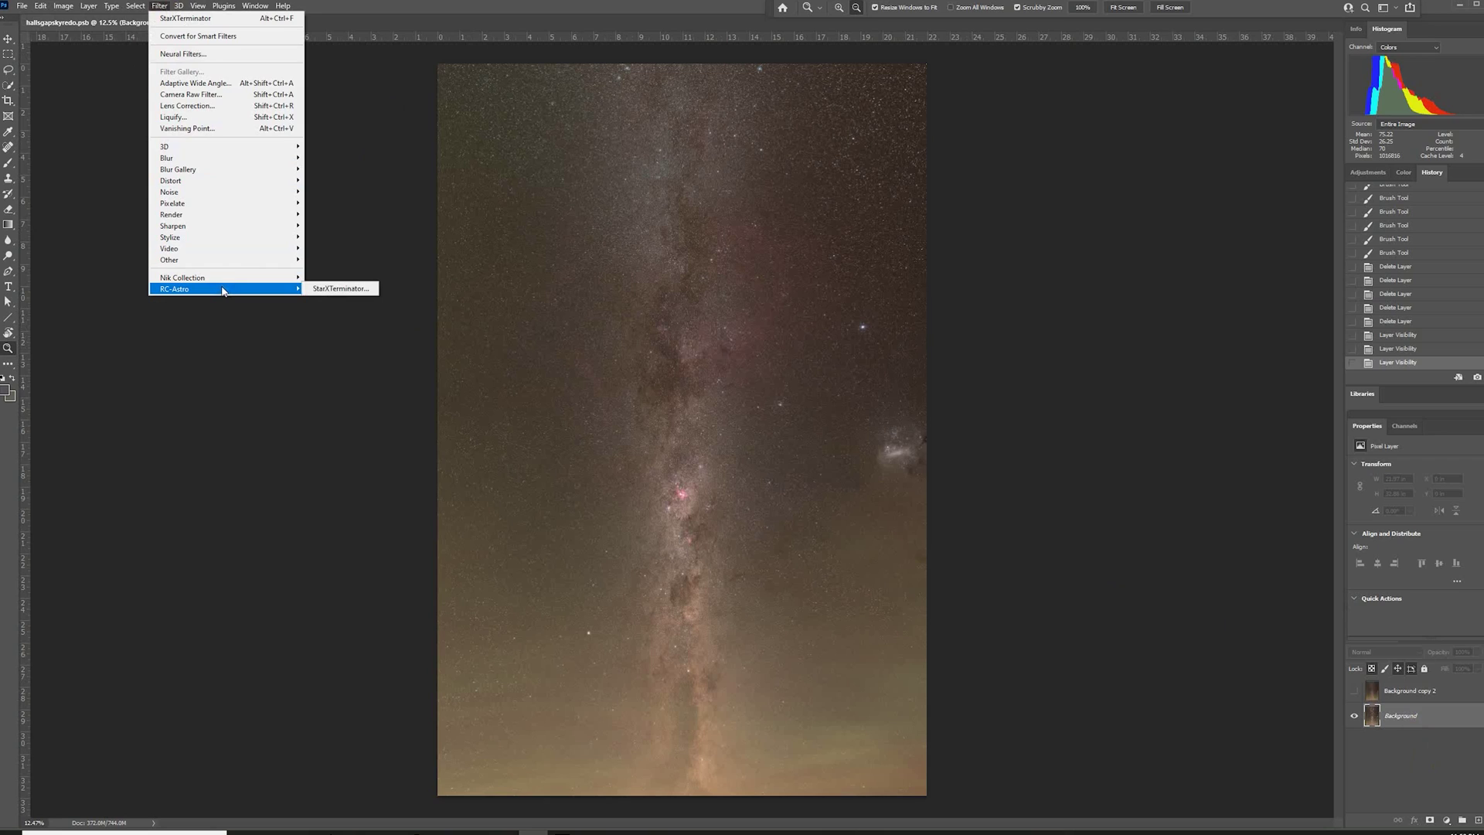
pyautogui.click(325, 289)
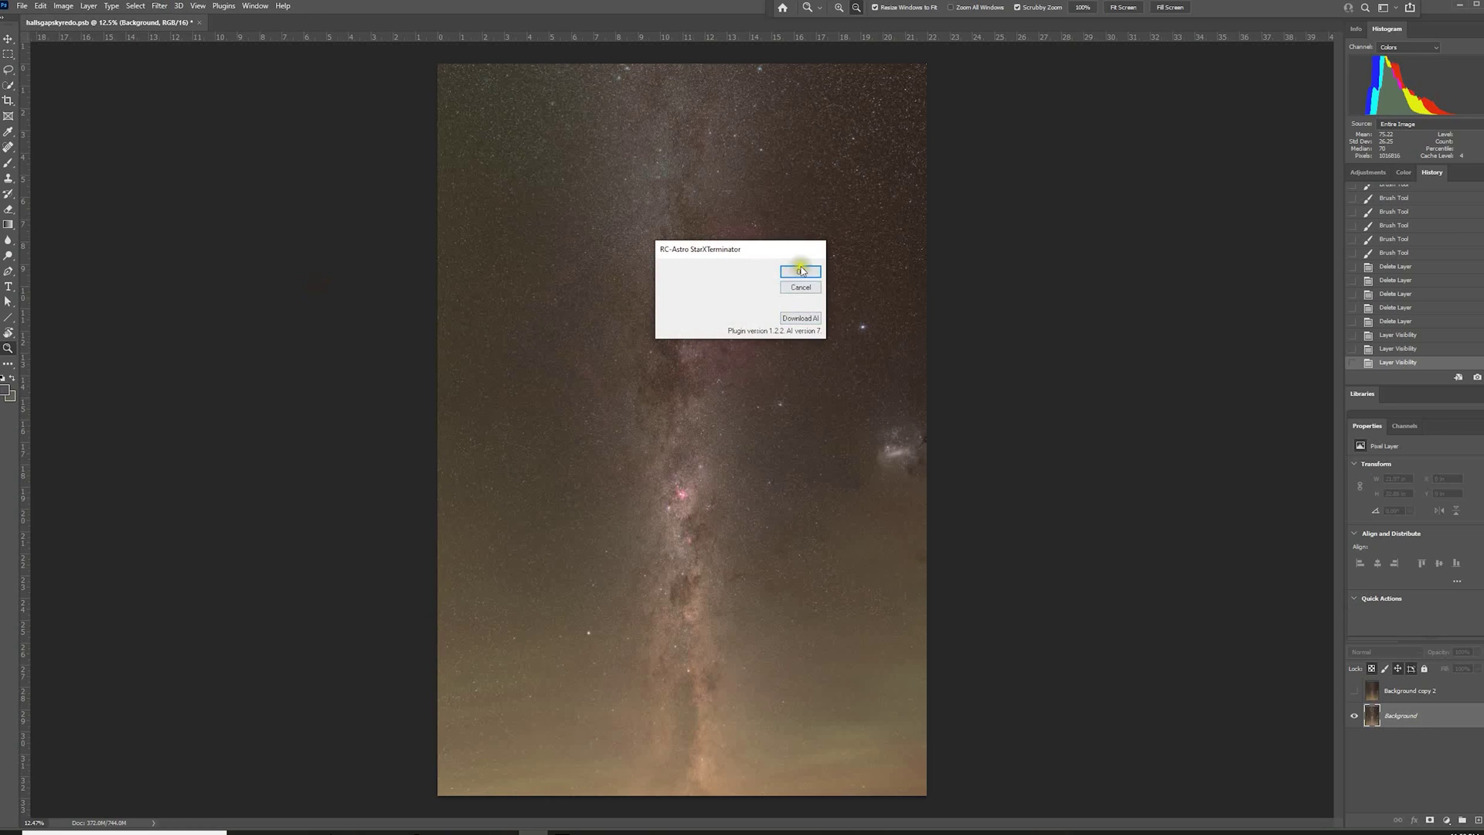
pyautogui.click(799, 289)
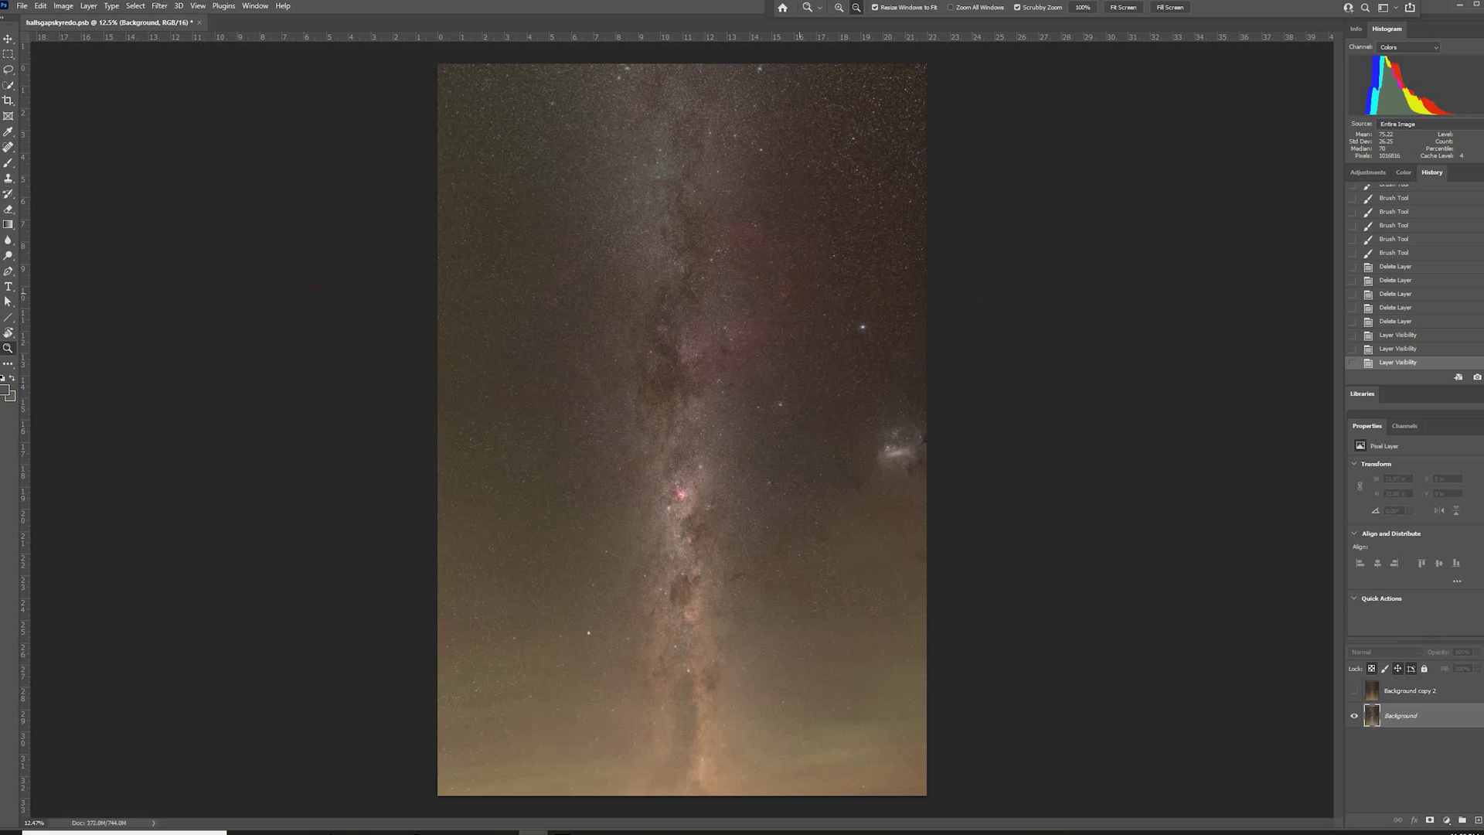
# Step: Show the starless Background copy 2, inspect the core up close, and toggle it against the original
pyautogui.click(1421, 690)
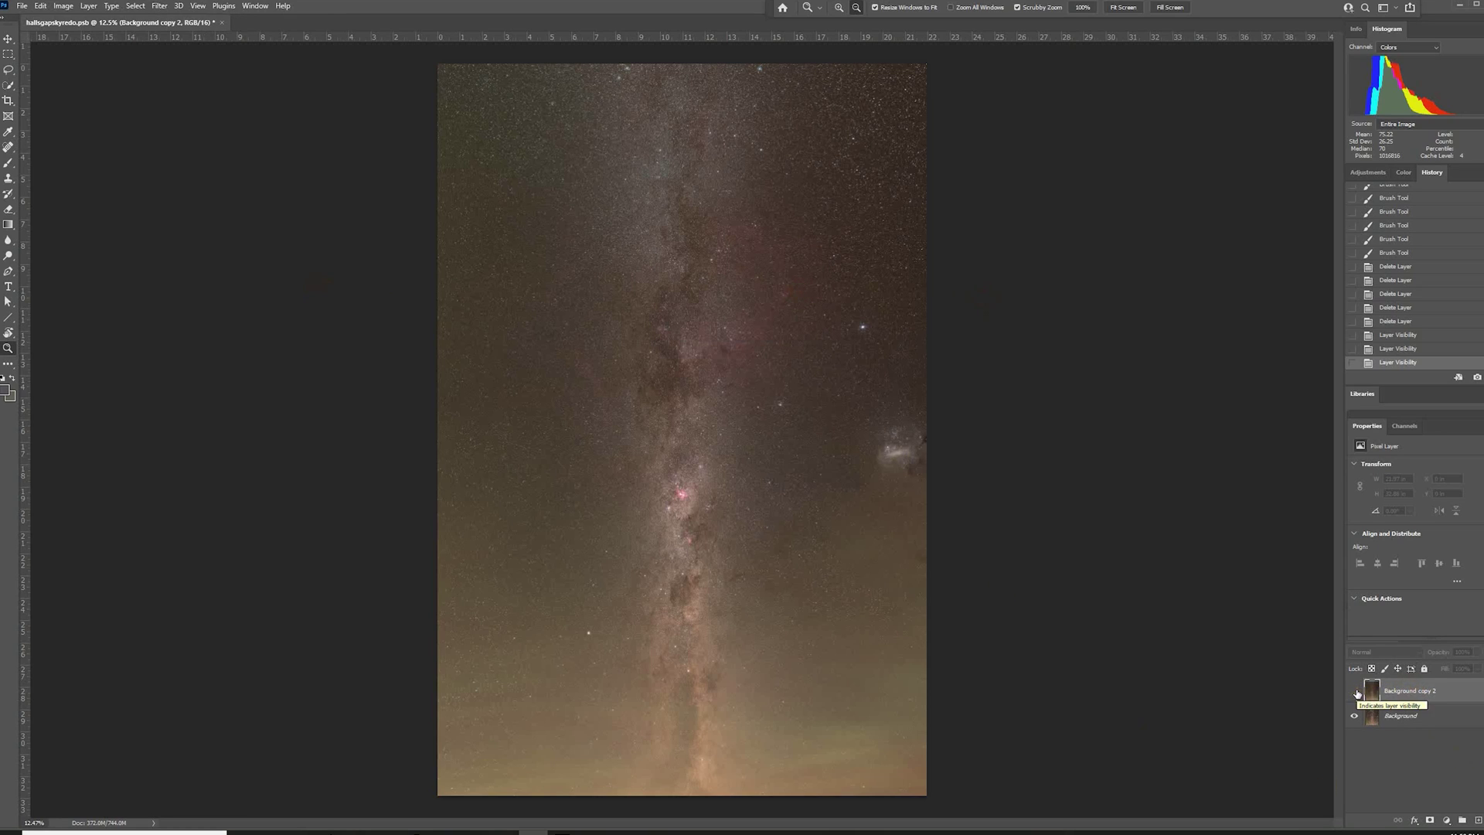
pyautogui.click(1355, 692)
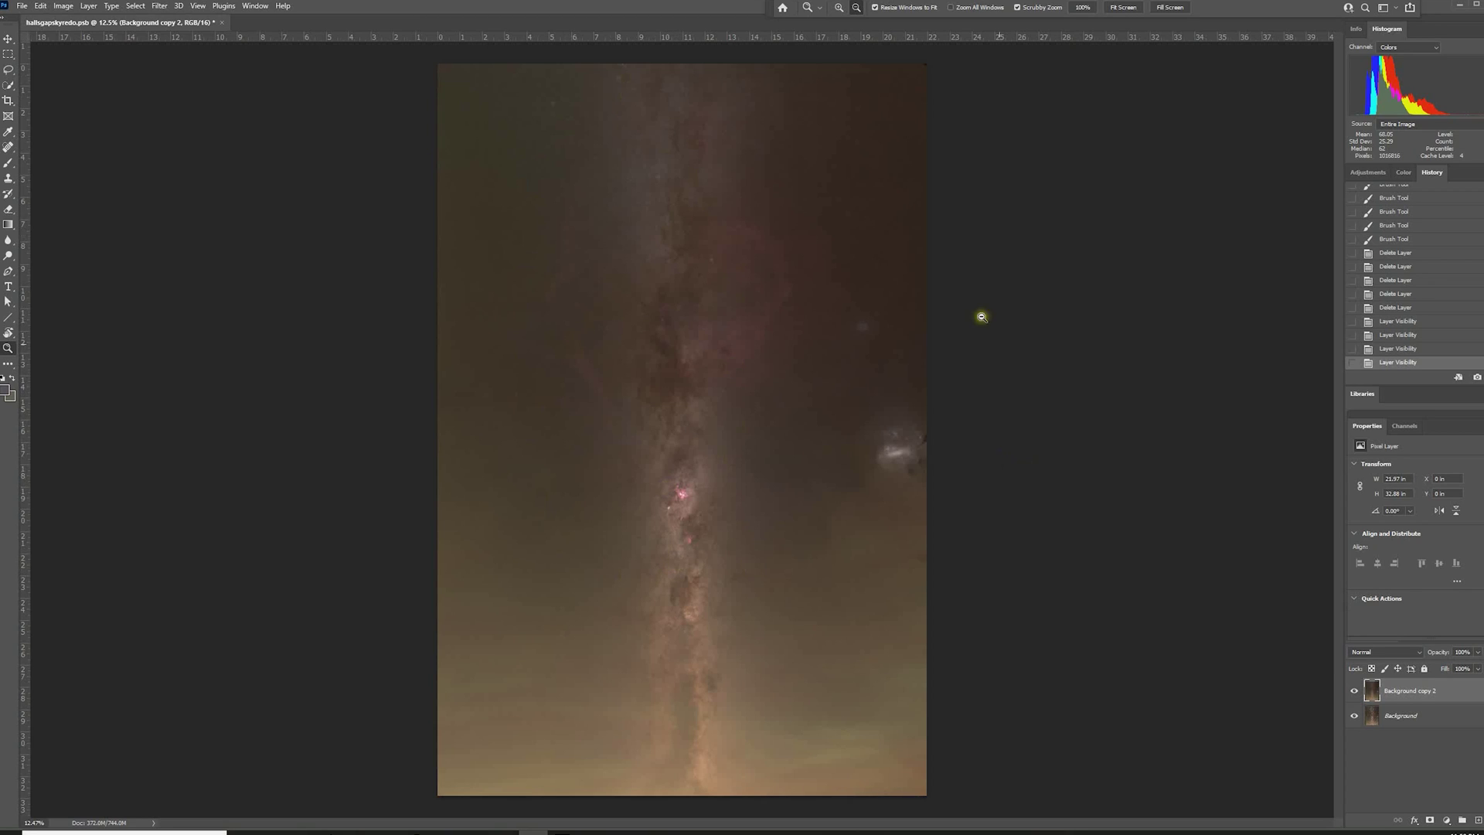
pyautogui.moveTo(616, 463); pyautogui.dragTo(661, 469)
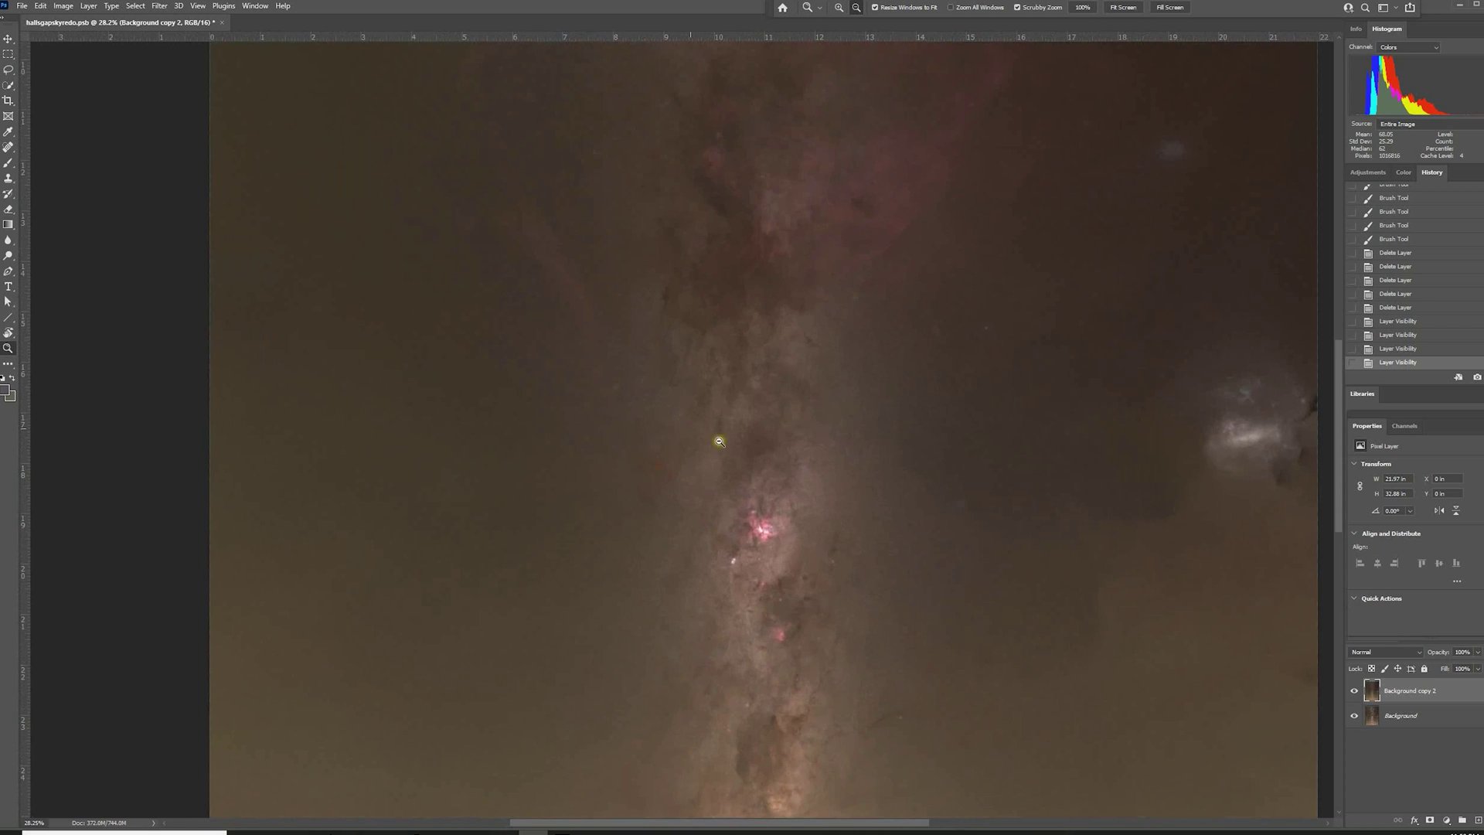
pyautogui.moveTo(800, 402)
pyautogui.mouseDown()
pyautogui.moveTo(829, 411)
pyautogui.moveTo(811, 404)
pyautogui.mouseUp()
pyautogui.moveTo(894, 308); pyautogui.dragTo(659, 616)
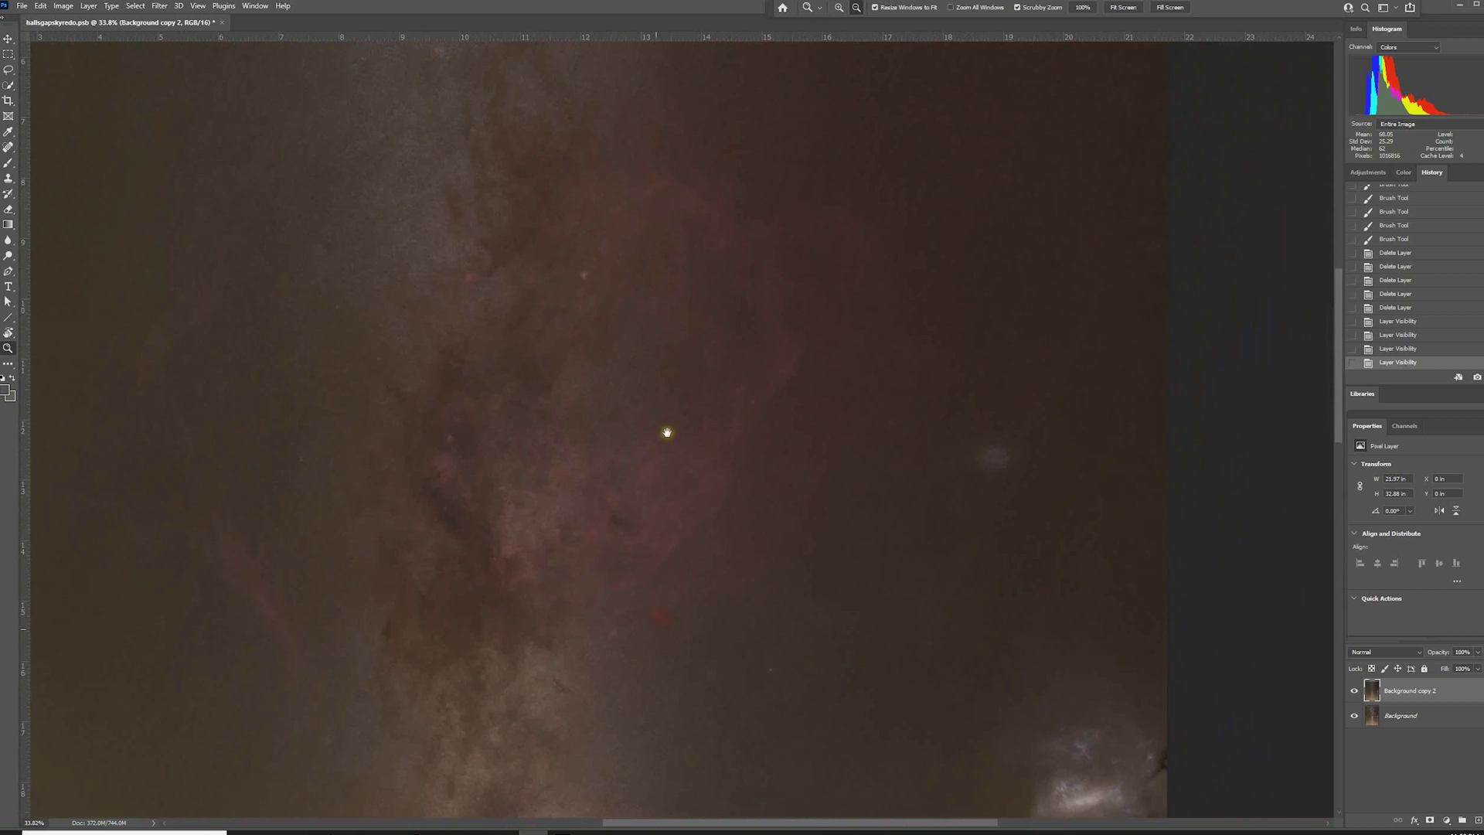
pyautogui.moveTo(672, 434); pyautogui.dragTo(811, 606)
pyautogui.moveTo(636, 391); pyautogui.dragTo(746, 355)
pyautogui.moveTo(680, 547); pyautogui.dragTo(643, 408)
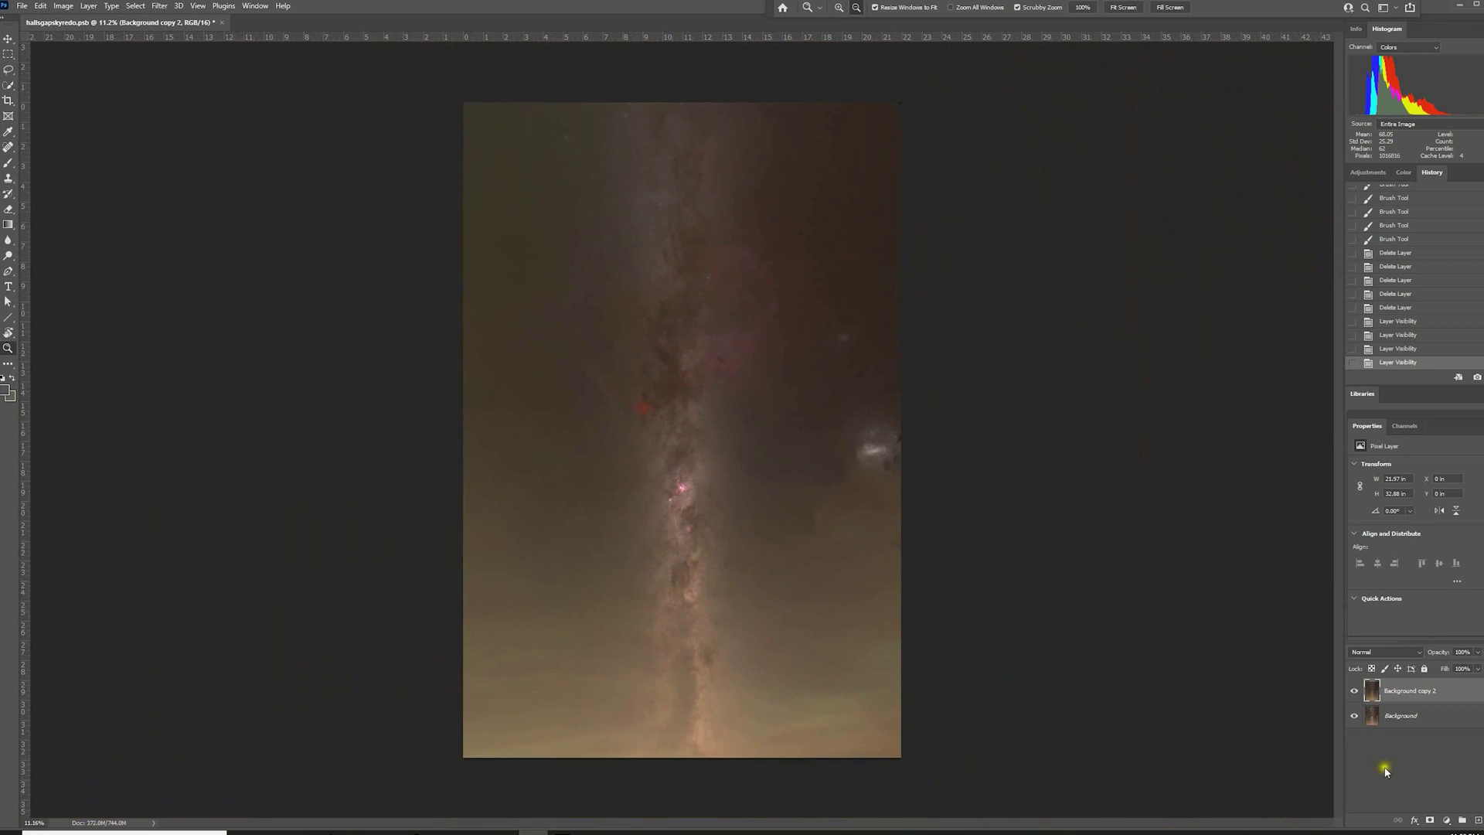
pyautogui.click(1355, 690)
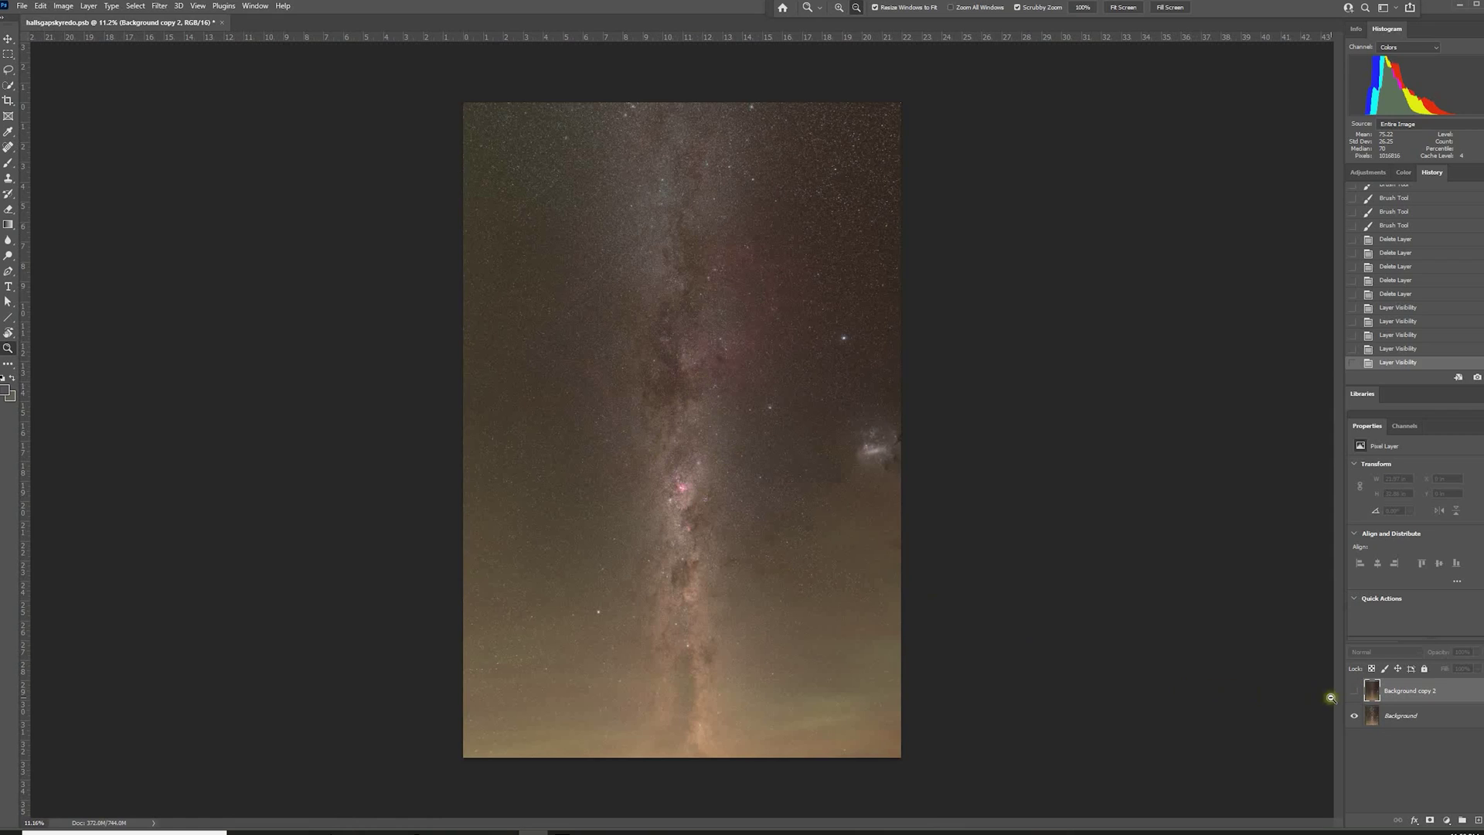
pyautogui.click(1355, 691)
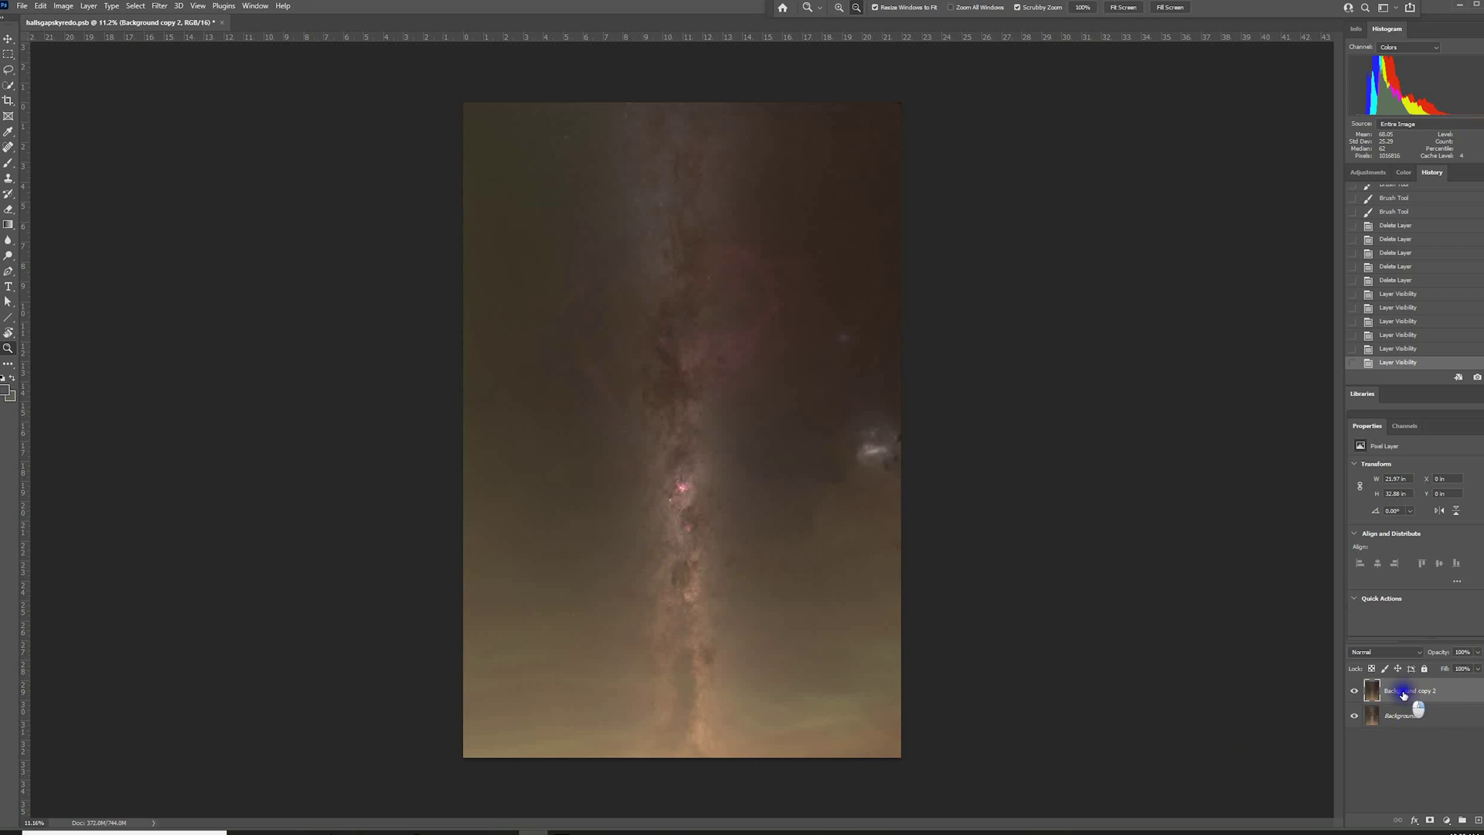
# Step: Duplicate Background copy 2 as Background copy 3 and Background as Background copy
pyautogui.rightClick(1403, 695)
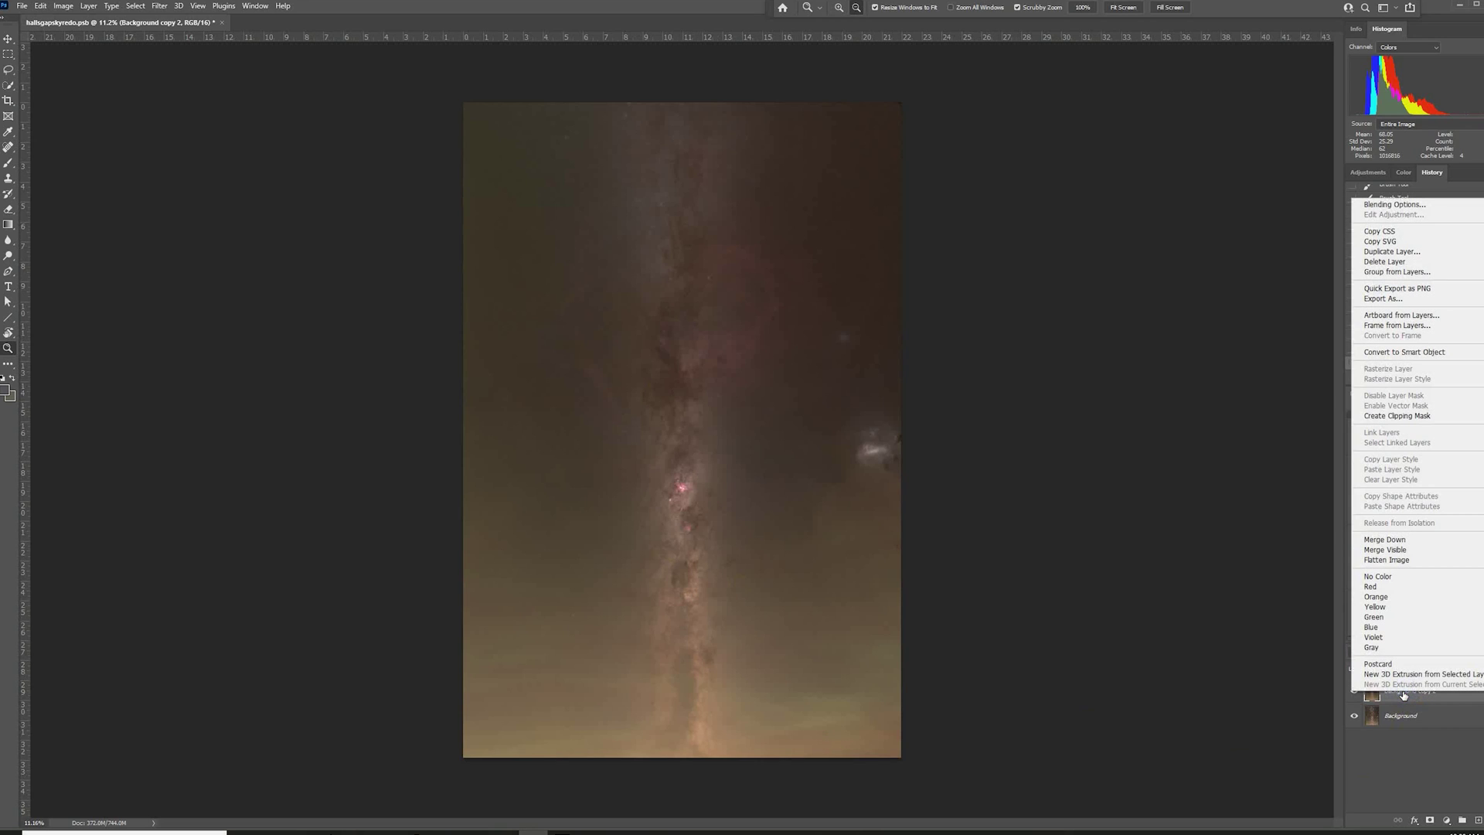
pyautogui.click(1420, 251)
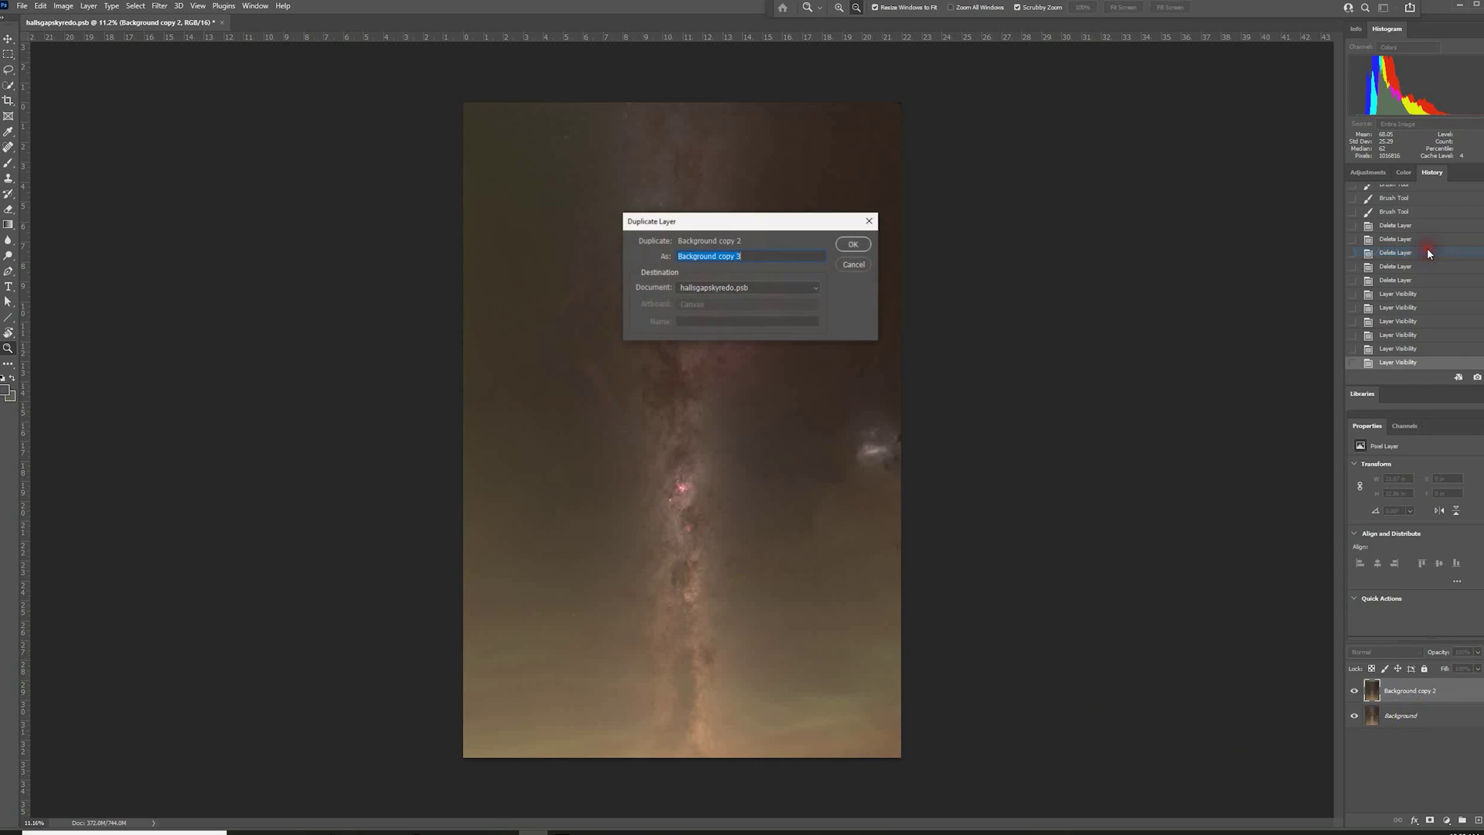
pyautogui.click(852, 244)
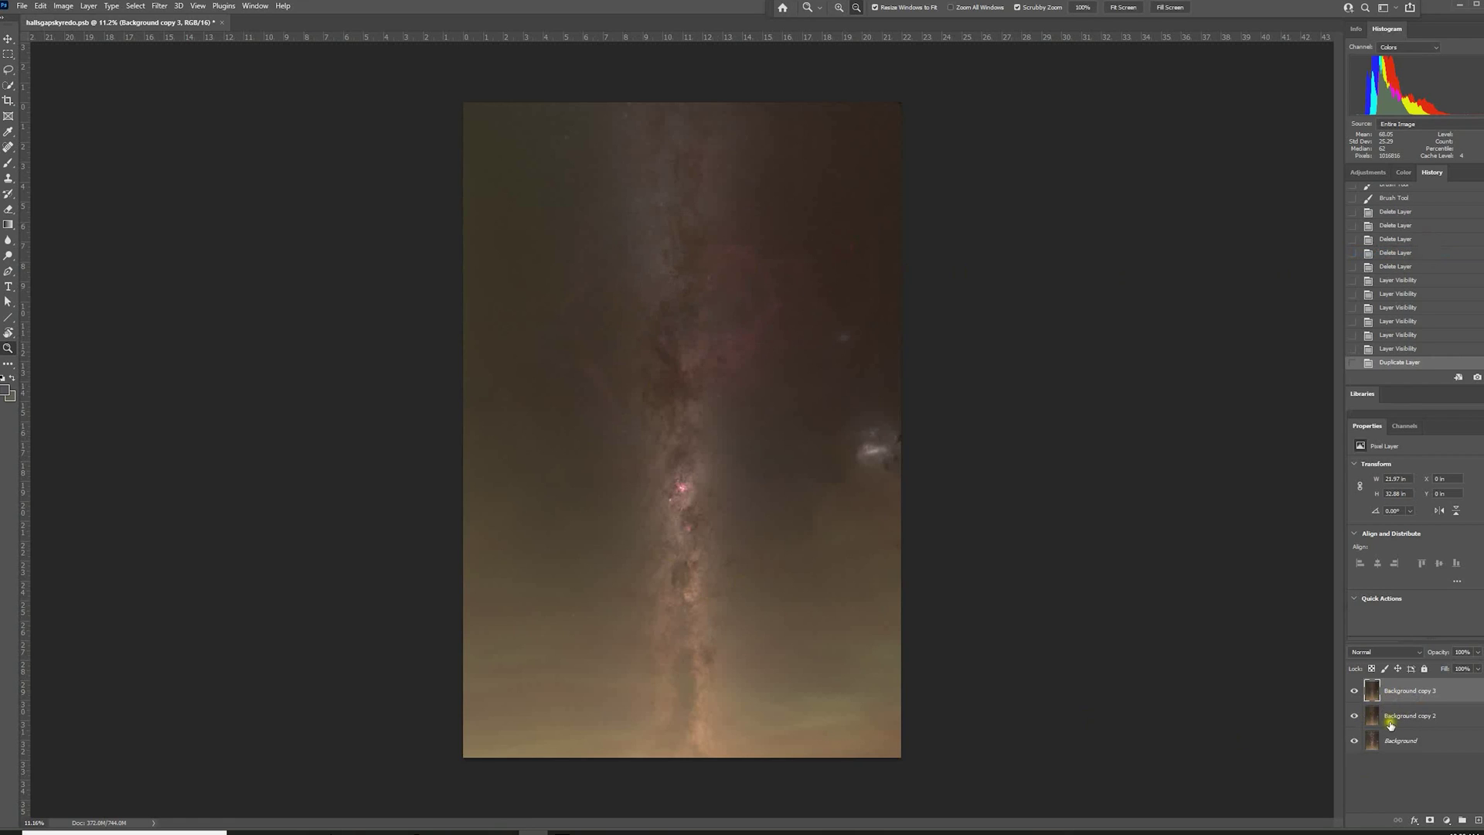
pyautogui.click(1403, 743)
pyautogui.rightClick(1403, 743)
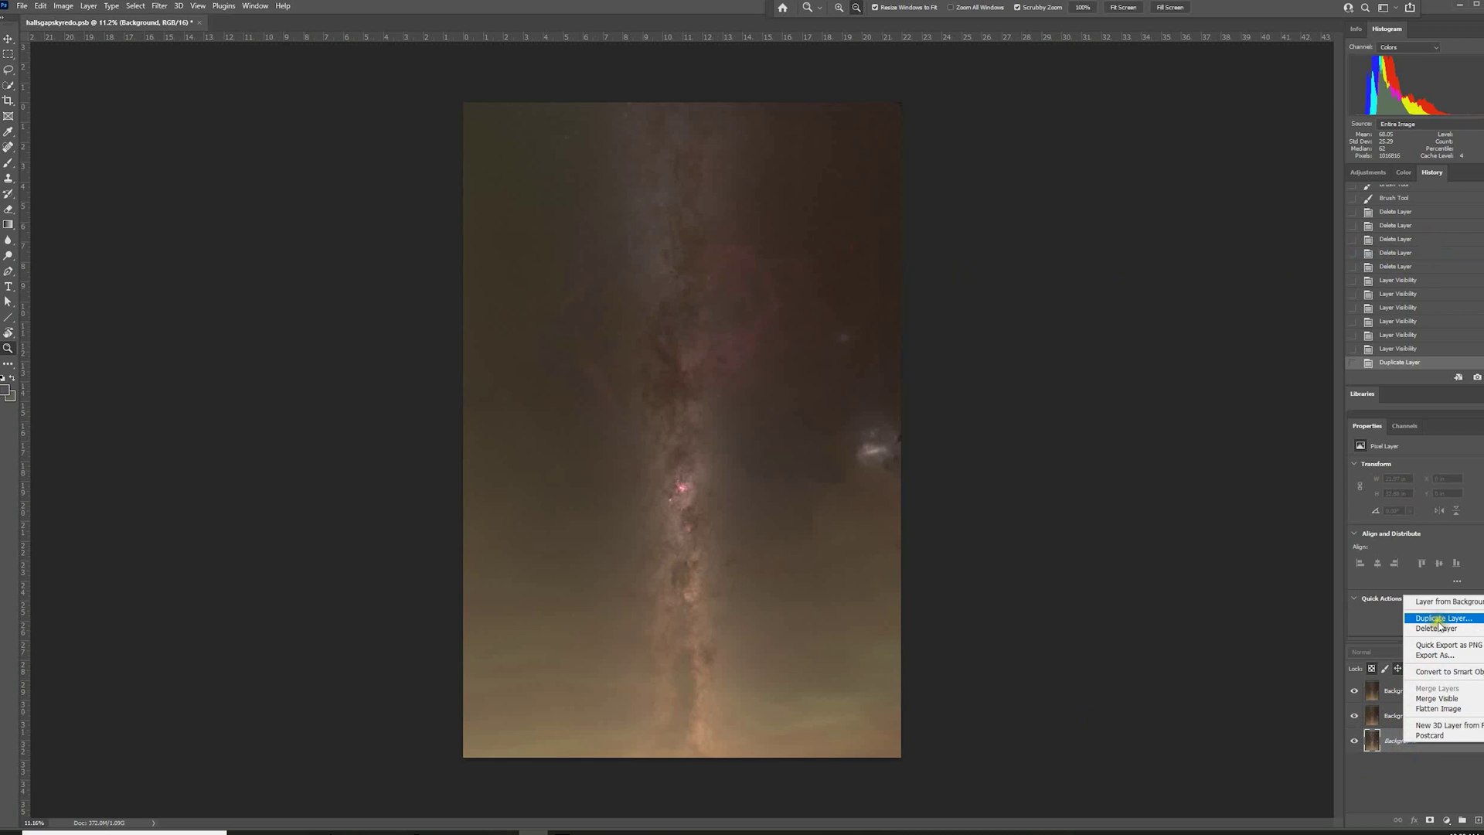
pyautogui.click(1438, 623)
pyautogui.click(854, 245)
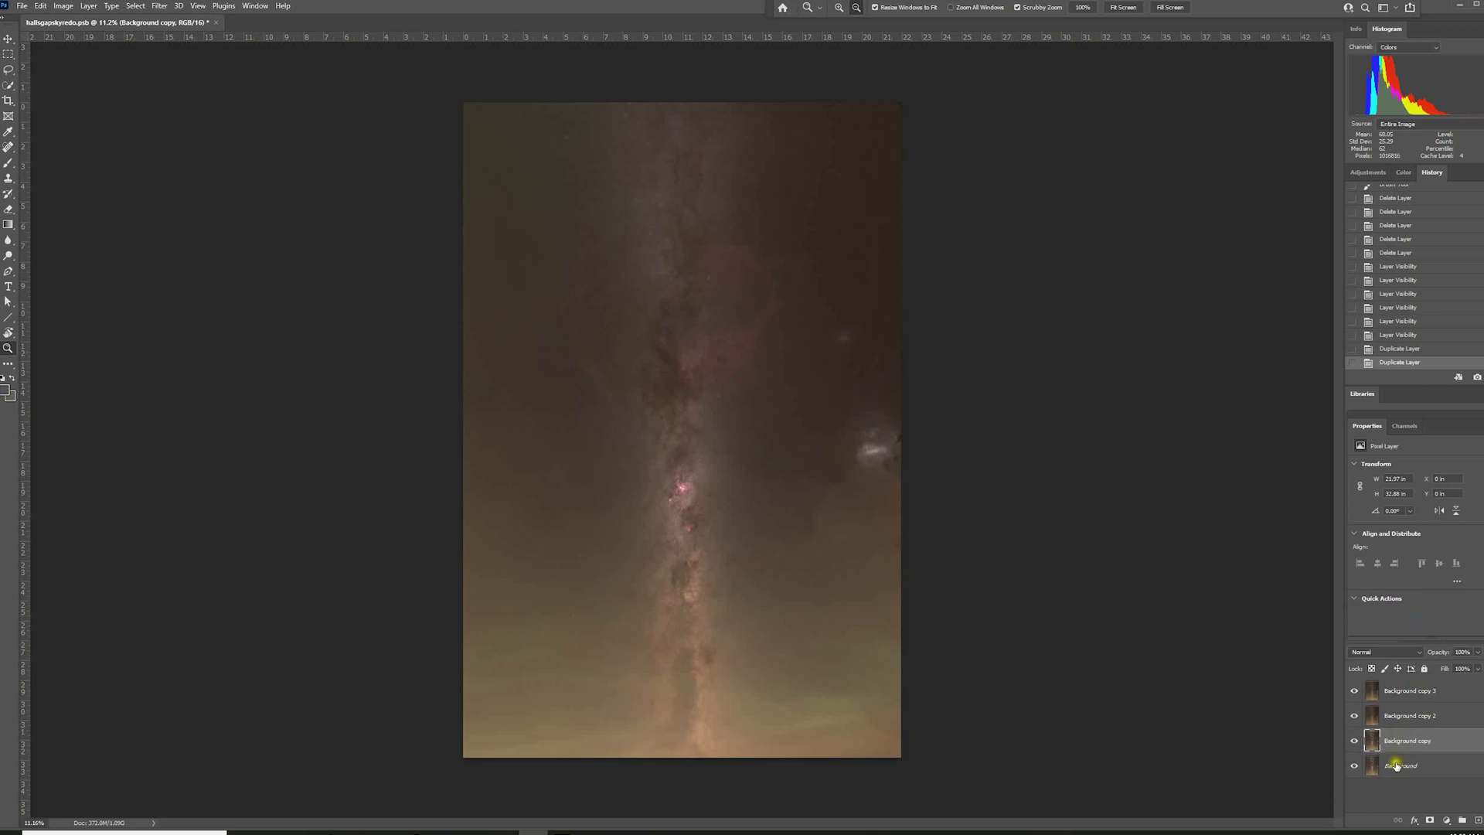
# Step: Hide Background copy 3 and select Background copy 2
pyautogui.click(1398, 695)
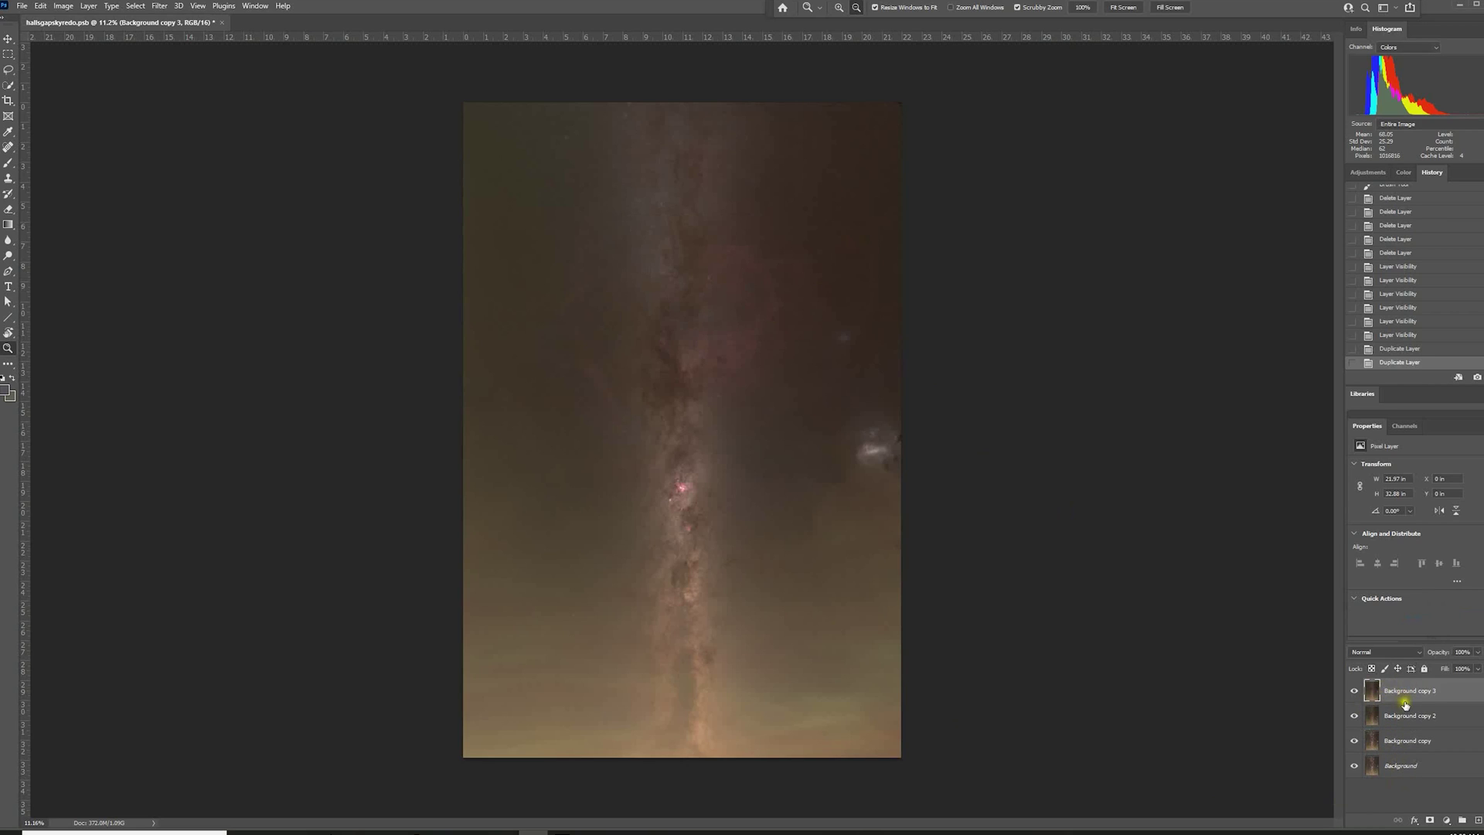
pyautogui.click(1354, 695)
pyautogui.click(1401, 717)
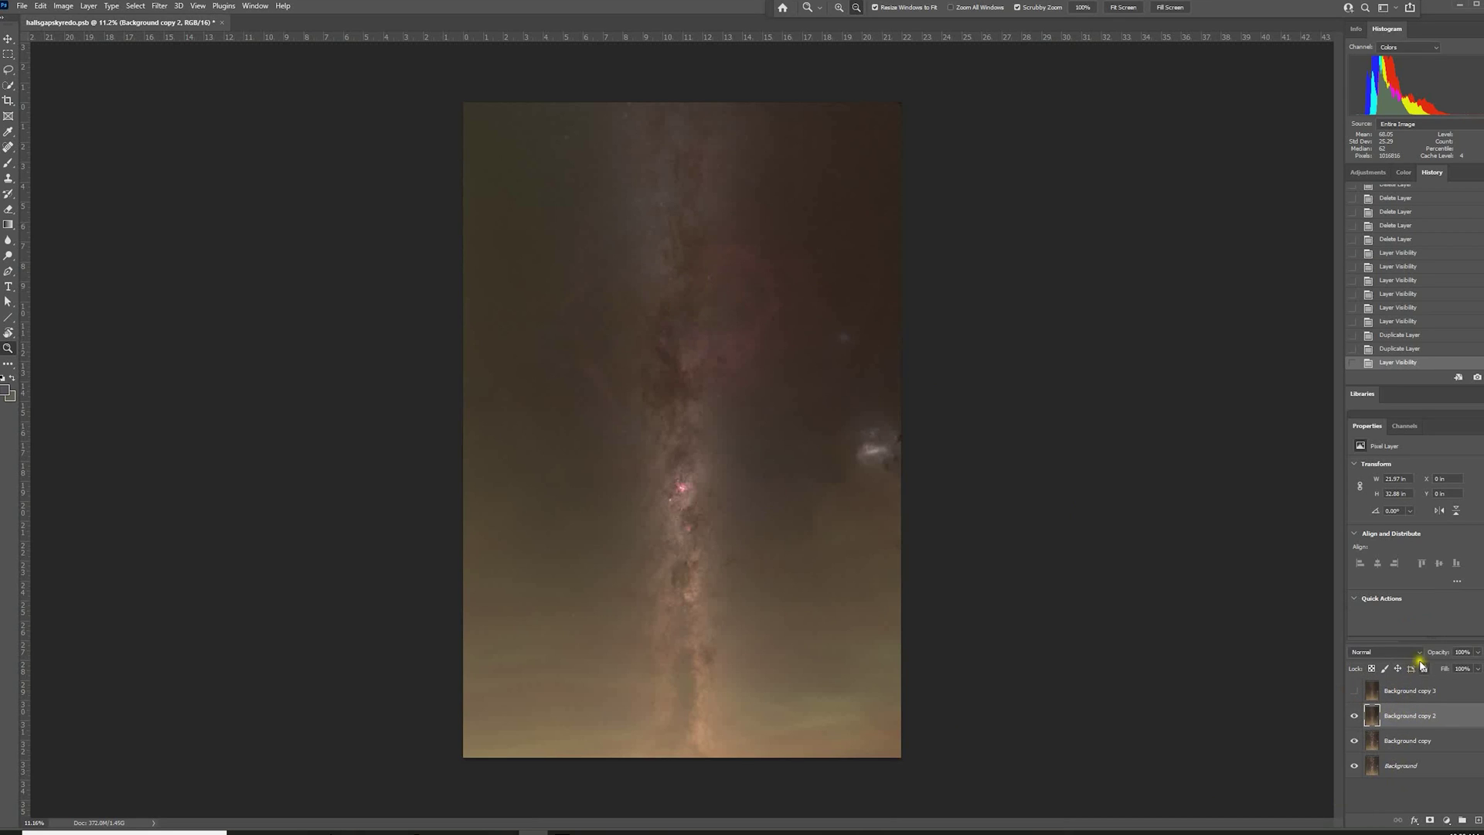
# Step: Set the starless Background copy 2 to Subtract blending and inspect the extracted stars
pyautogui.click(1419, 653)
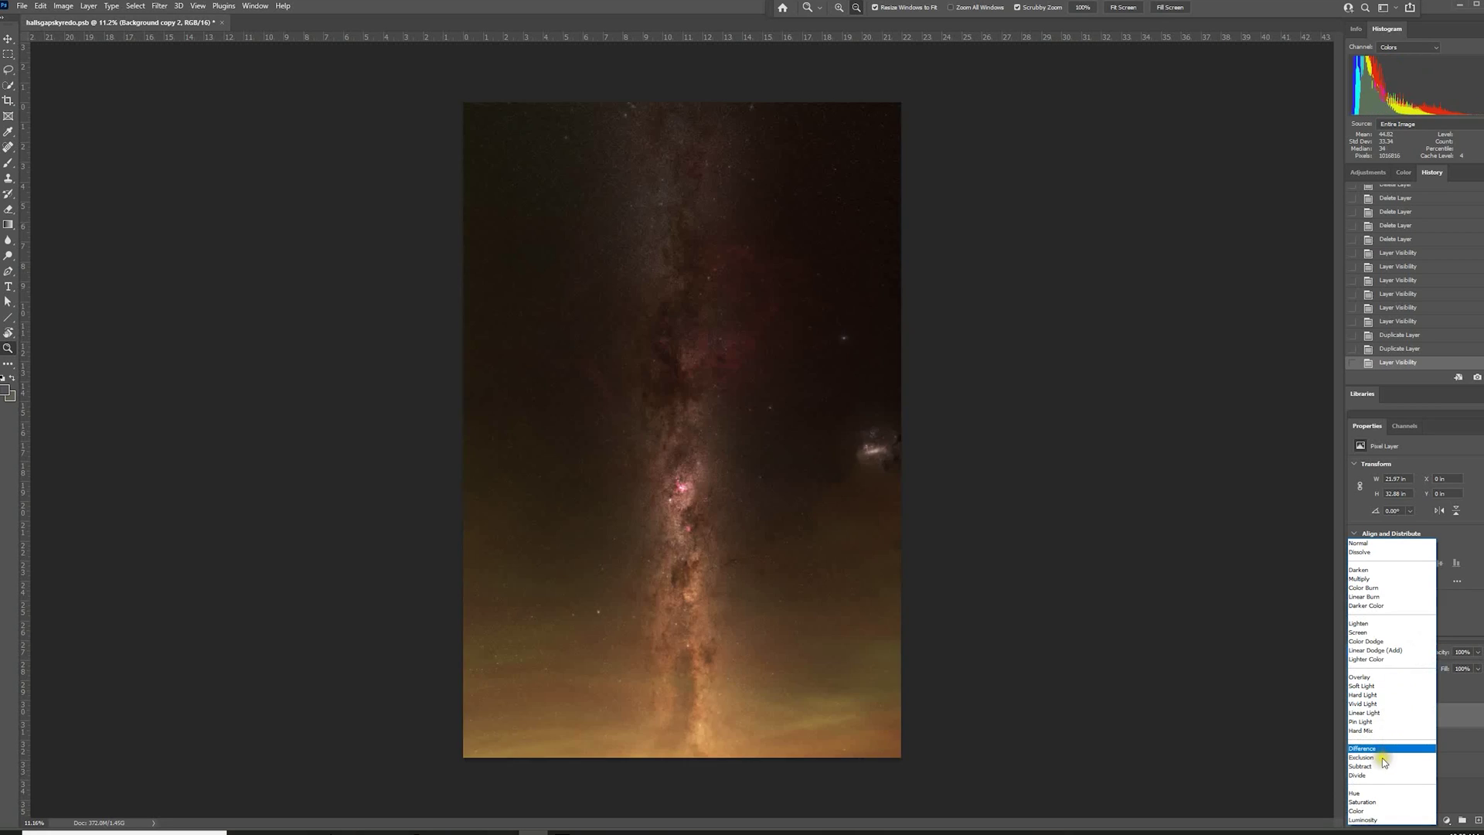
pyautogui.click(1377, 767)
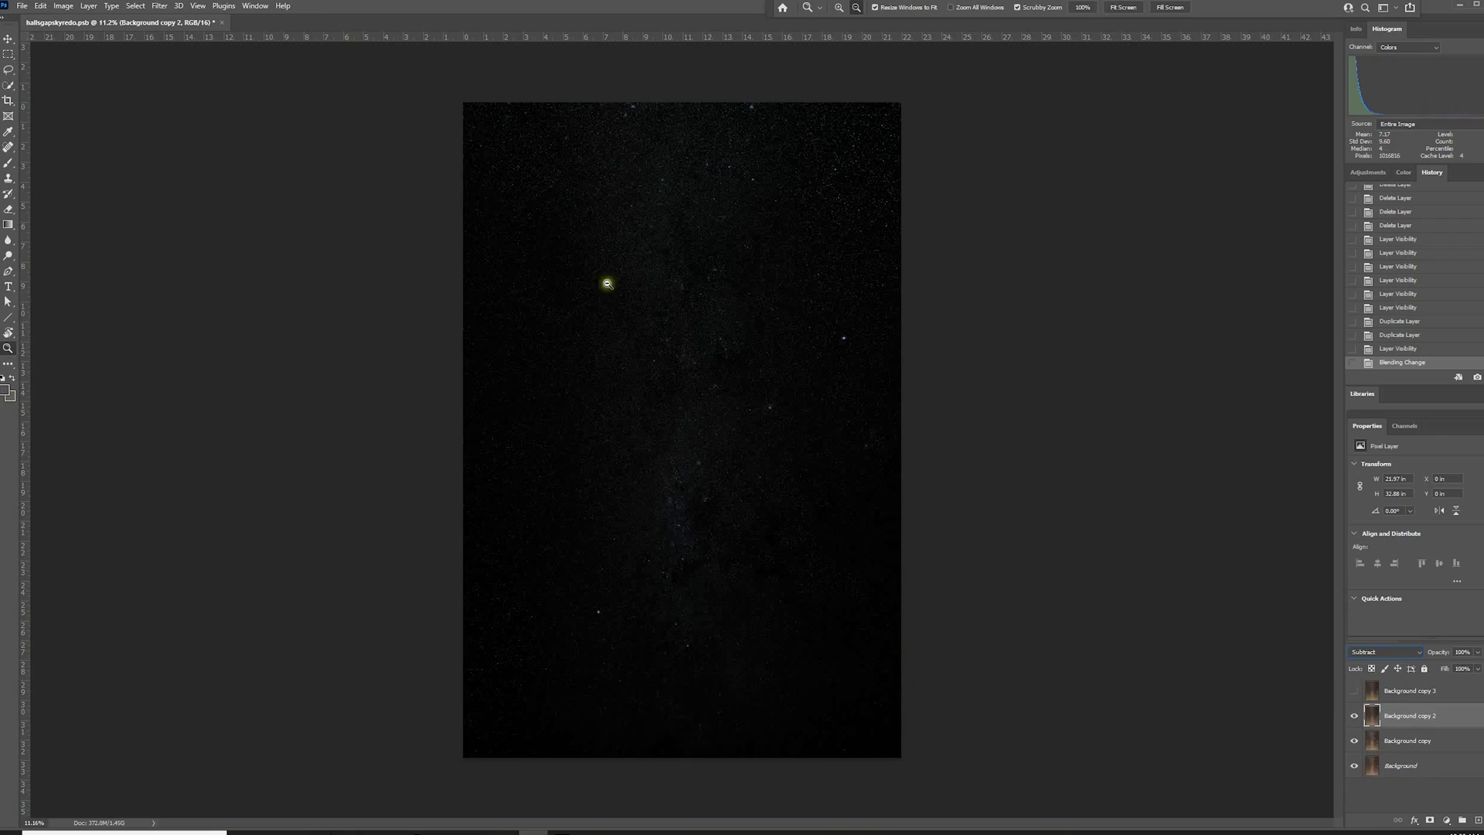
pyautogui.moveTo(653, 415); pyautogui.dragTo(695, 452)
pyautogui.moveTo(806, 345); pyautogui.dragTo(734, 469)
pyautogui.moveTo(971, 388); pyautogui.dragTo(1070, 473)
pyautogui.moveTo(947, 369); pyautogui.dragTo(909, 397)
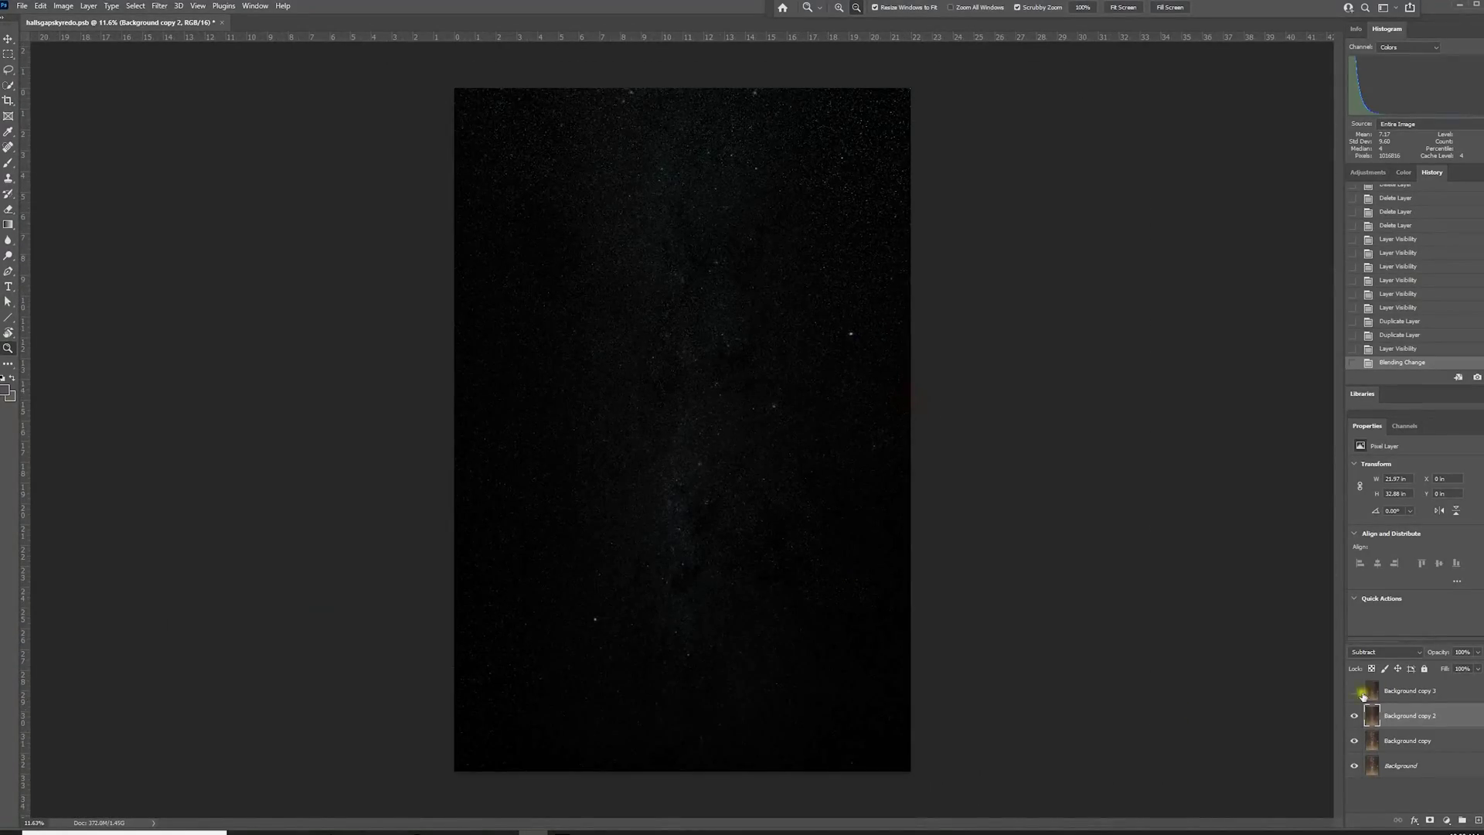
# Step: Merge the subtracted layer down into Background copy to form a stars-only layer
pyautogui.click(1413, 716)
pyautogui.rightClick(1414, 717)
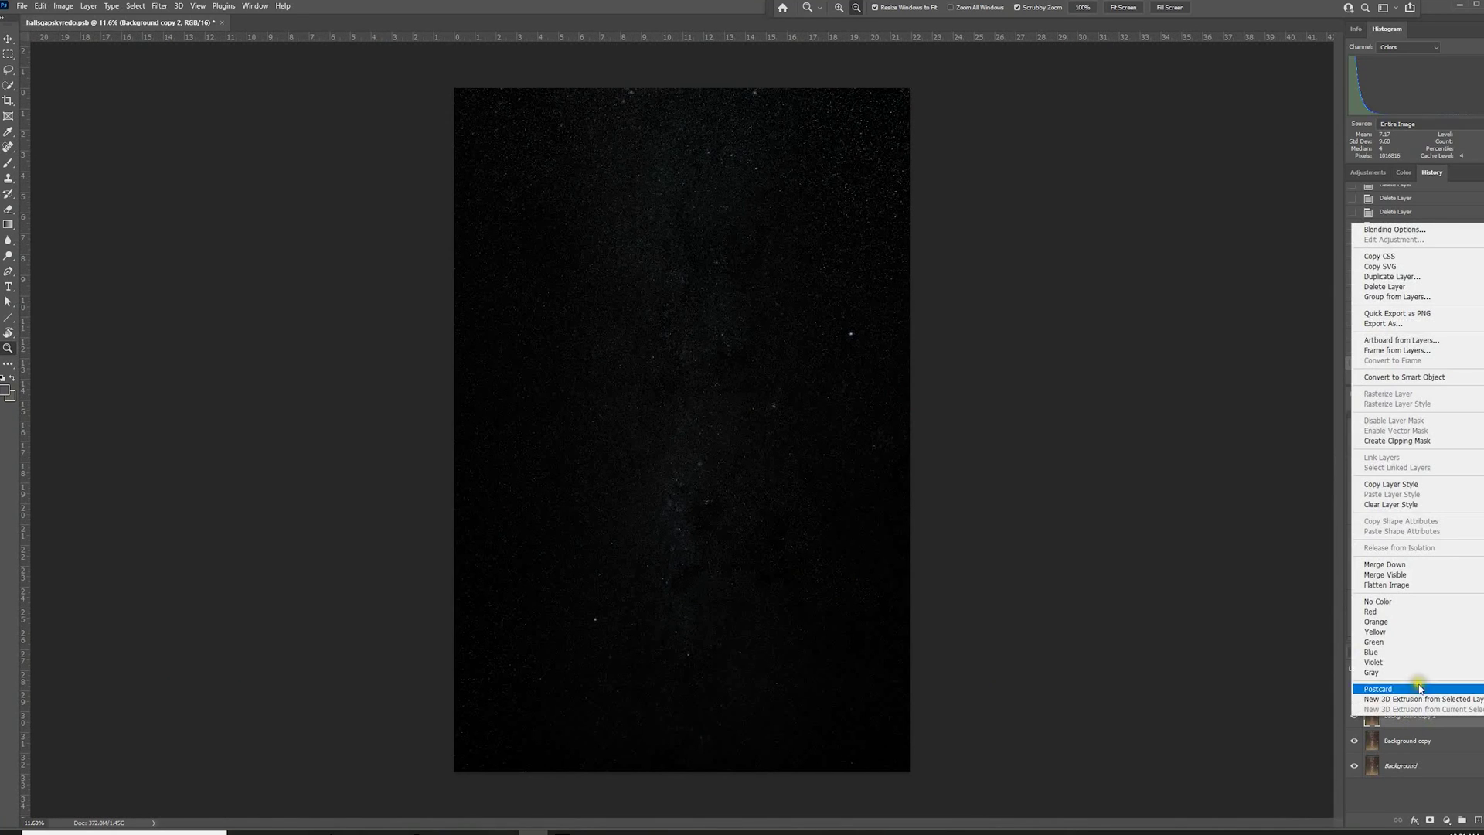
pyautogui.click(1405, 563)
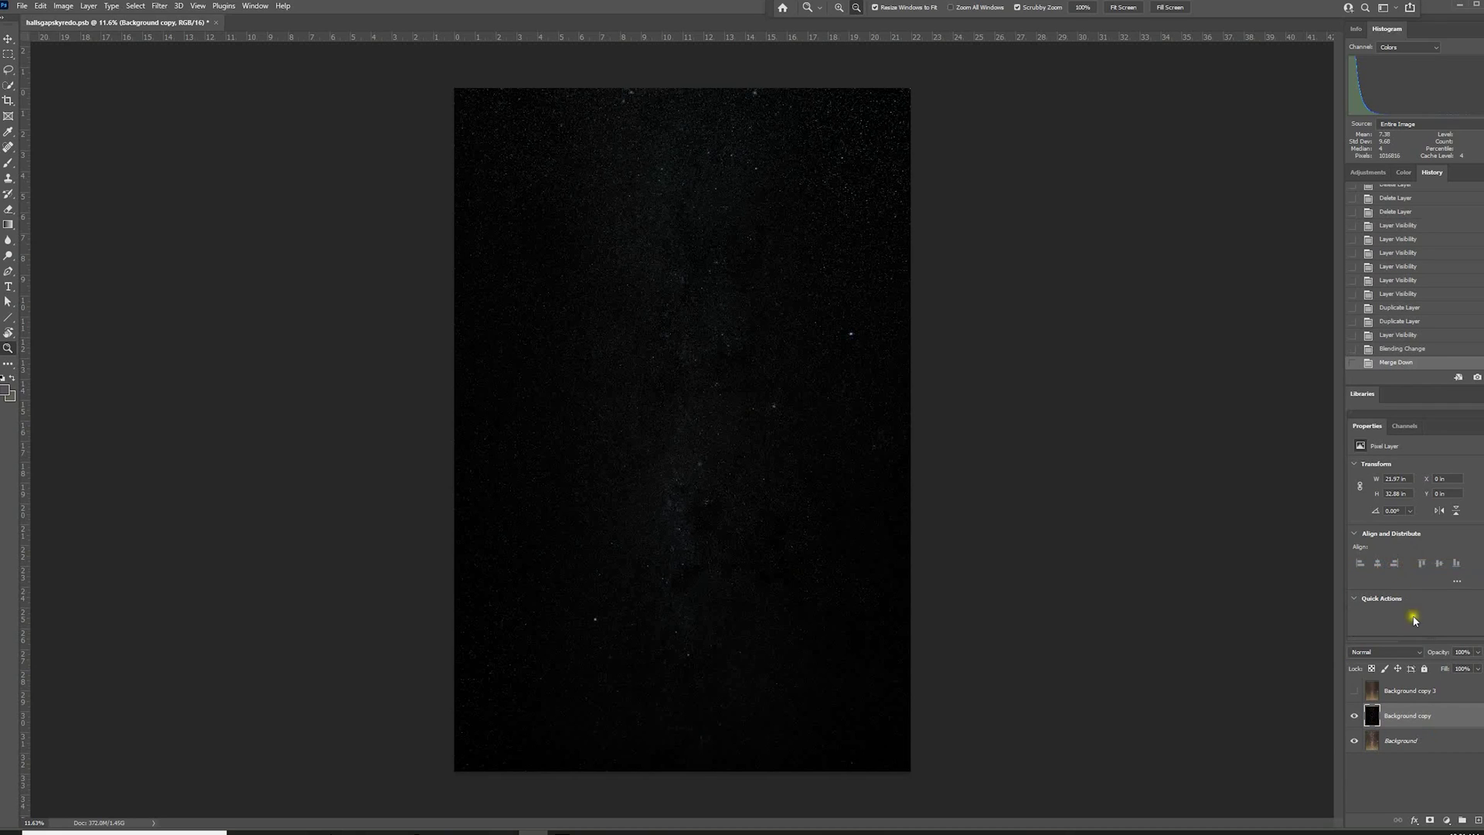
pyautogui.click(1417, 711)
# Step: Toggle Background copy 3's visibility and raise the Levels 1 black input to 13
pyautogui.click(1417, 692)
pyautogui.click(1354, 691)
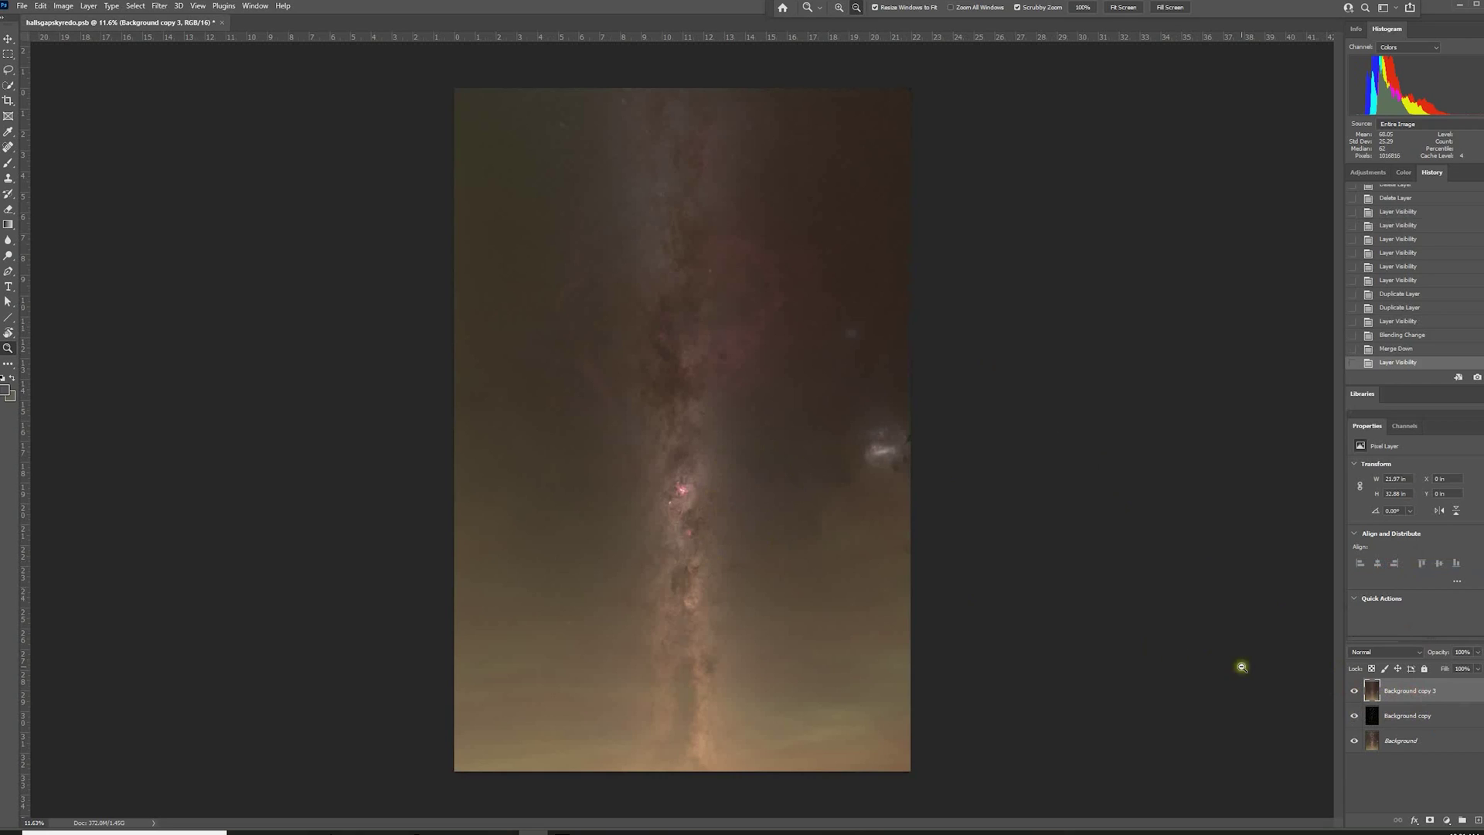
pyautogui.click(1354, 691)
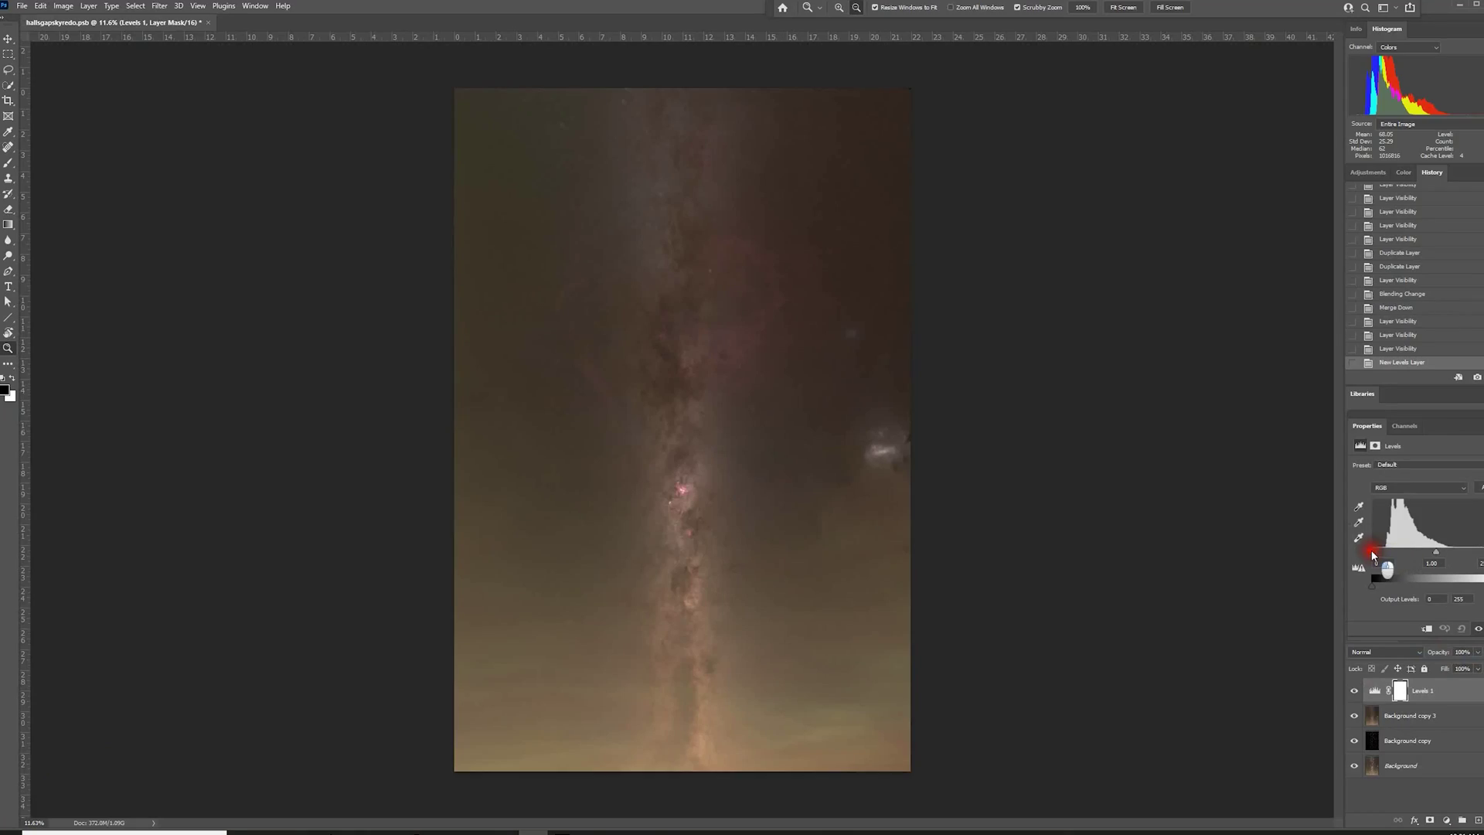
pyautogui.moveTo(1371, 549); pyautogui.dragTo(1379, 552)
# Step: Add a Curves adjustment above Levels 1 and shift the Red black point to reduce the cast
pyautogui.click(1452, 694)
pyautogui.click(1446, 820)
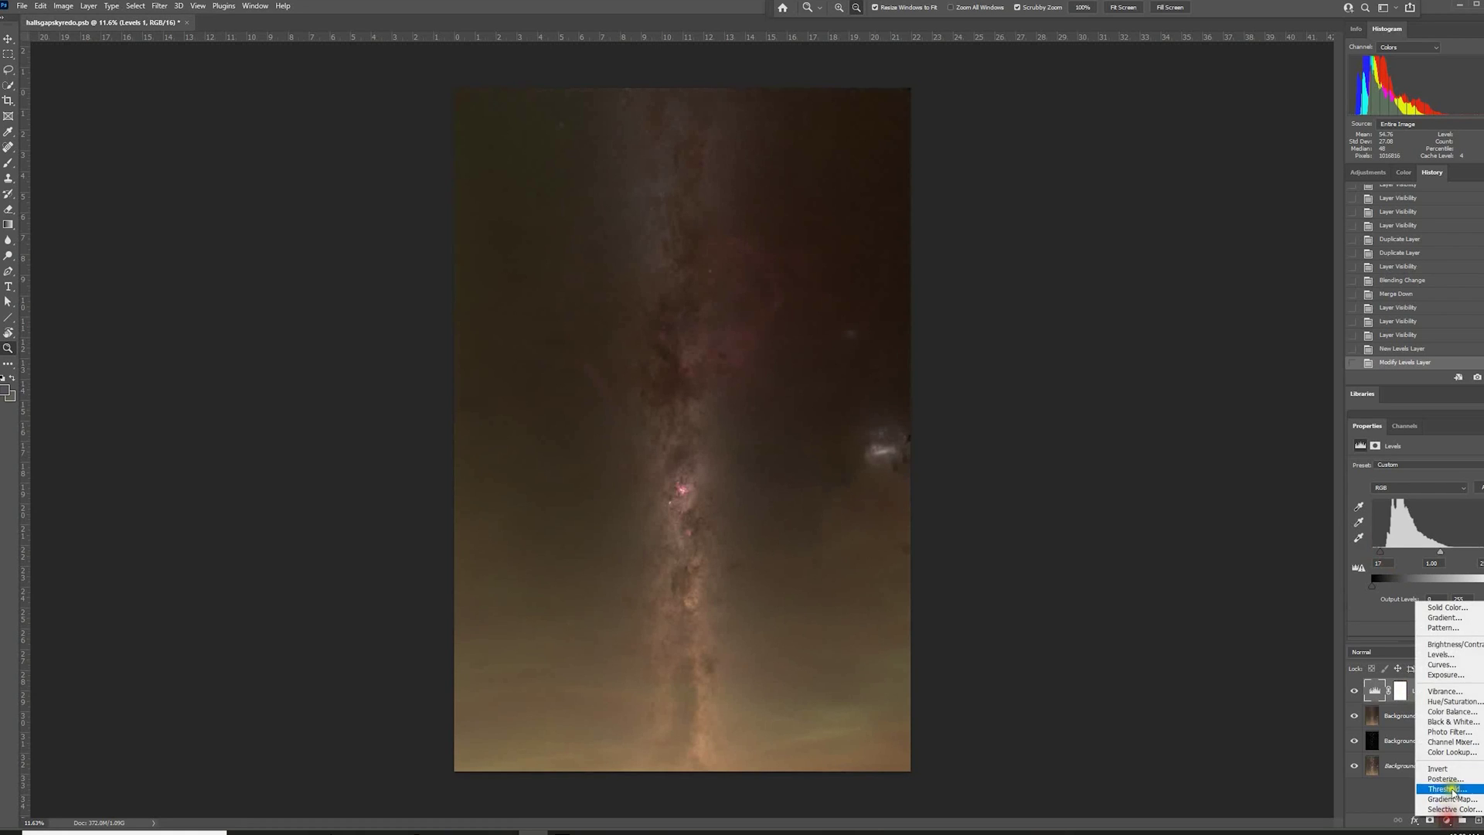
pyautogui.click(1442, 664)
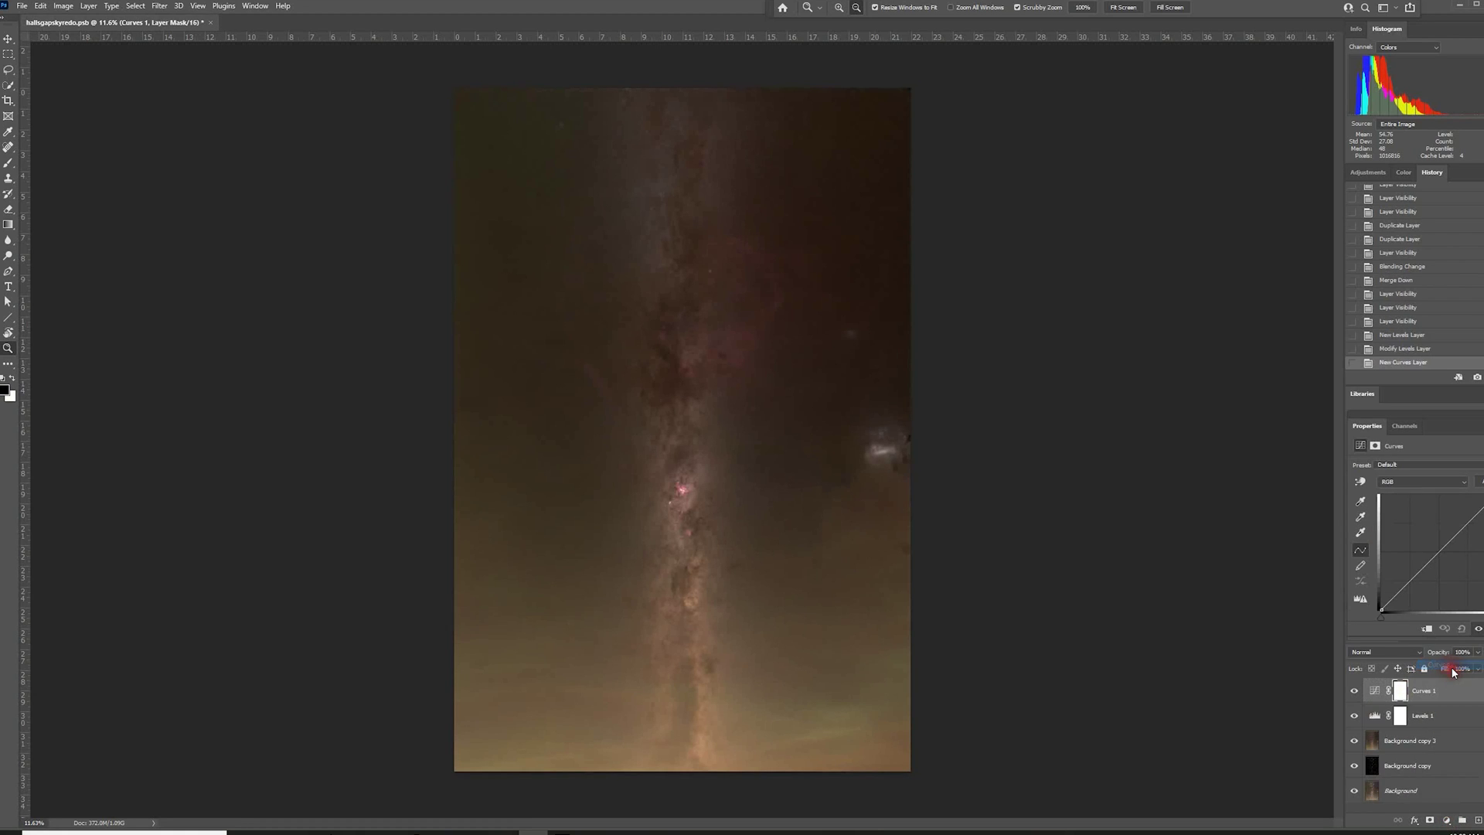
pyautogui.click(1465, 483)
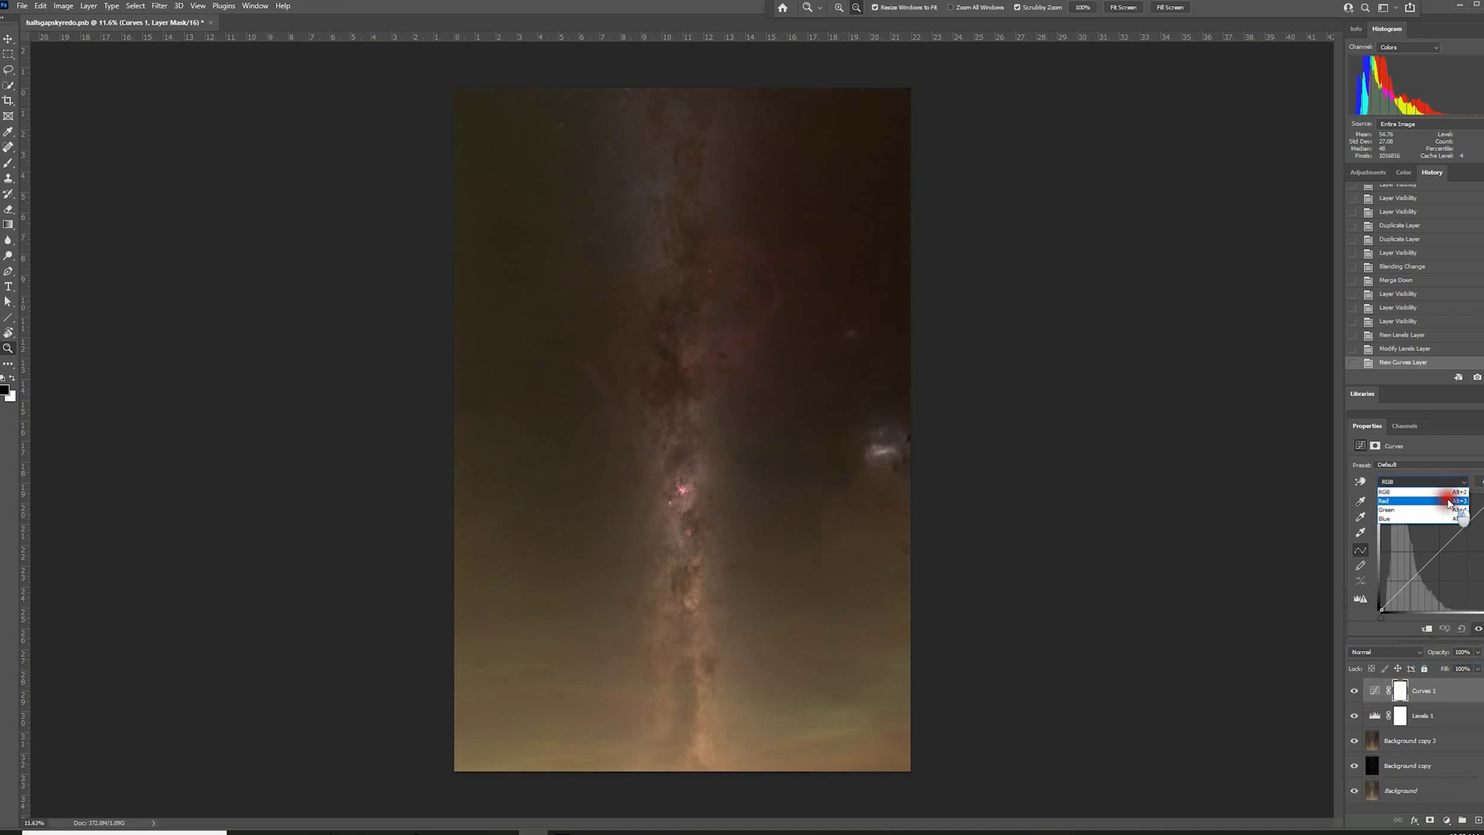
pyautogui.click(1445, 498)
pyautogui.click(1380, 615)
pyautogui.moveTo(1383, 615); pyautogui.dragTo(1384, 617)
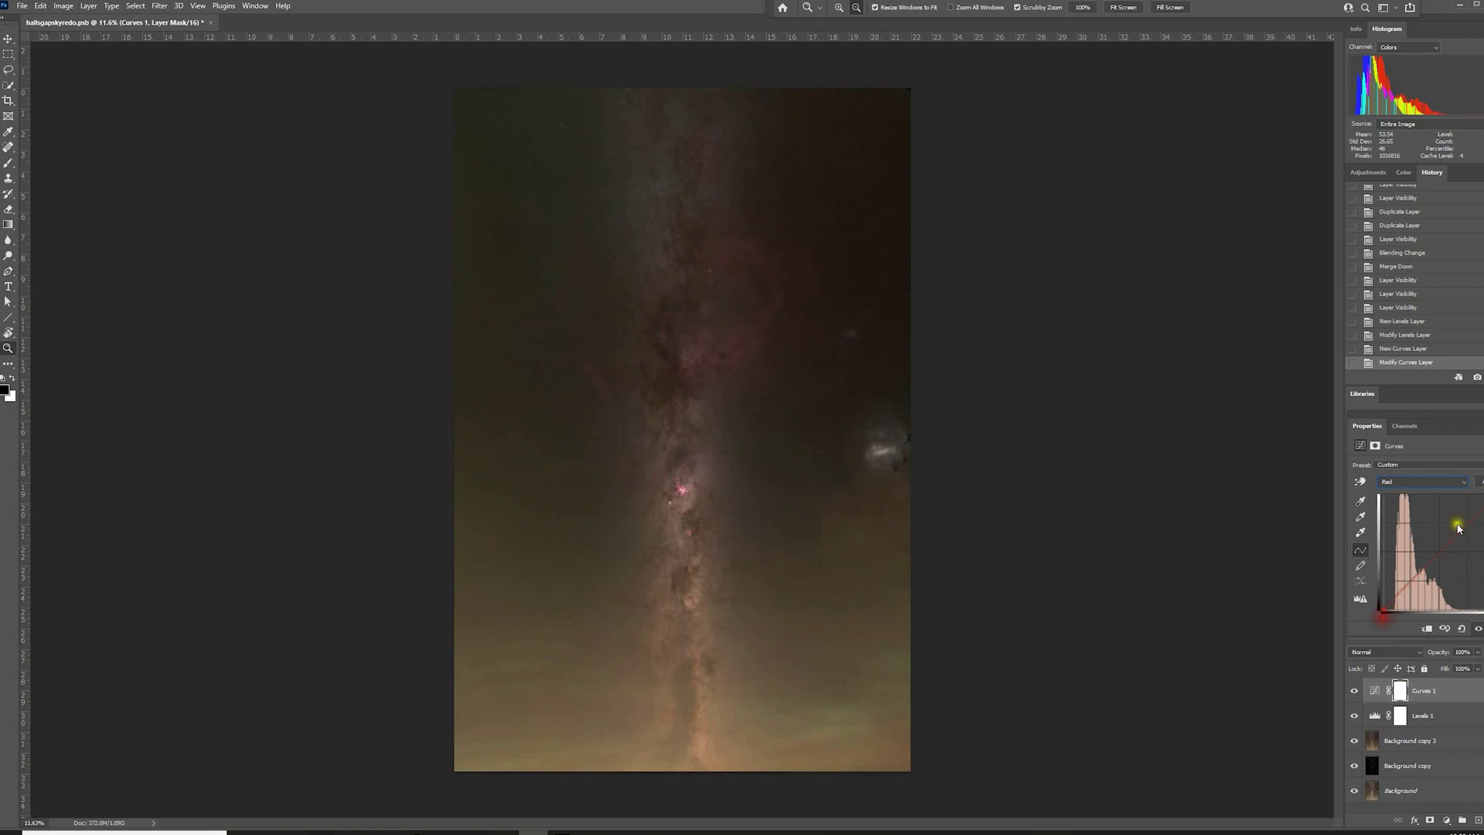
# Step: Check the Green and Blue curves, then move the Green black point slightly right
pyautogui.click(1464, 483)
pyautogui.click(1444, 518)
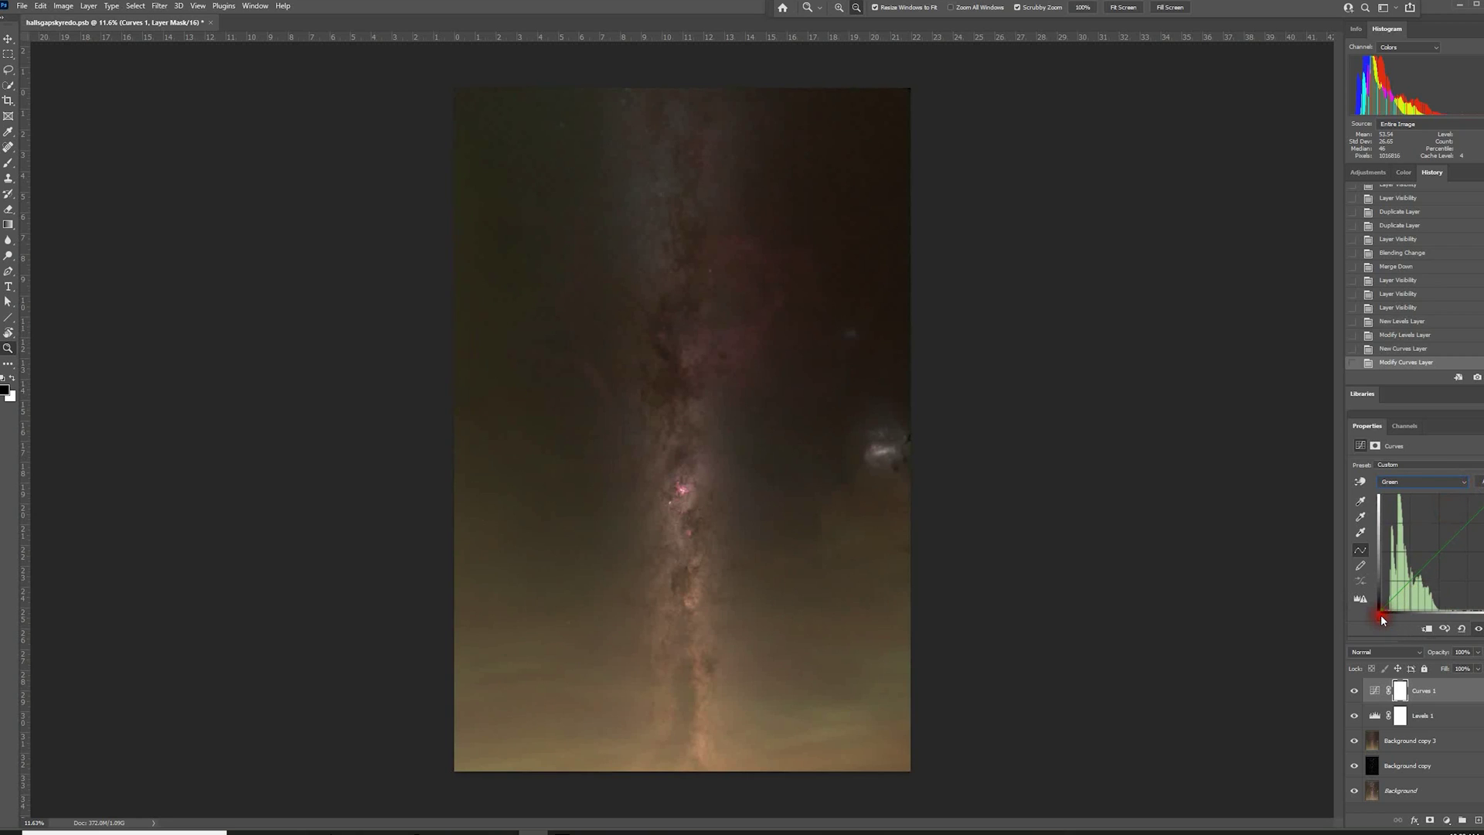
pyautogui.moveTo(1380, 616); pyautogui.dragTo(1380, 615)
pyautogui.click(1456, 486)
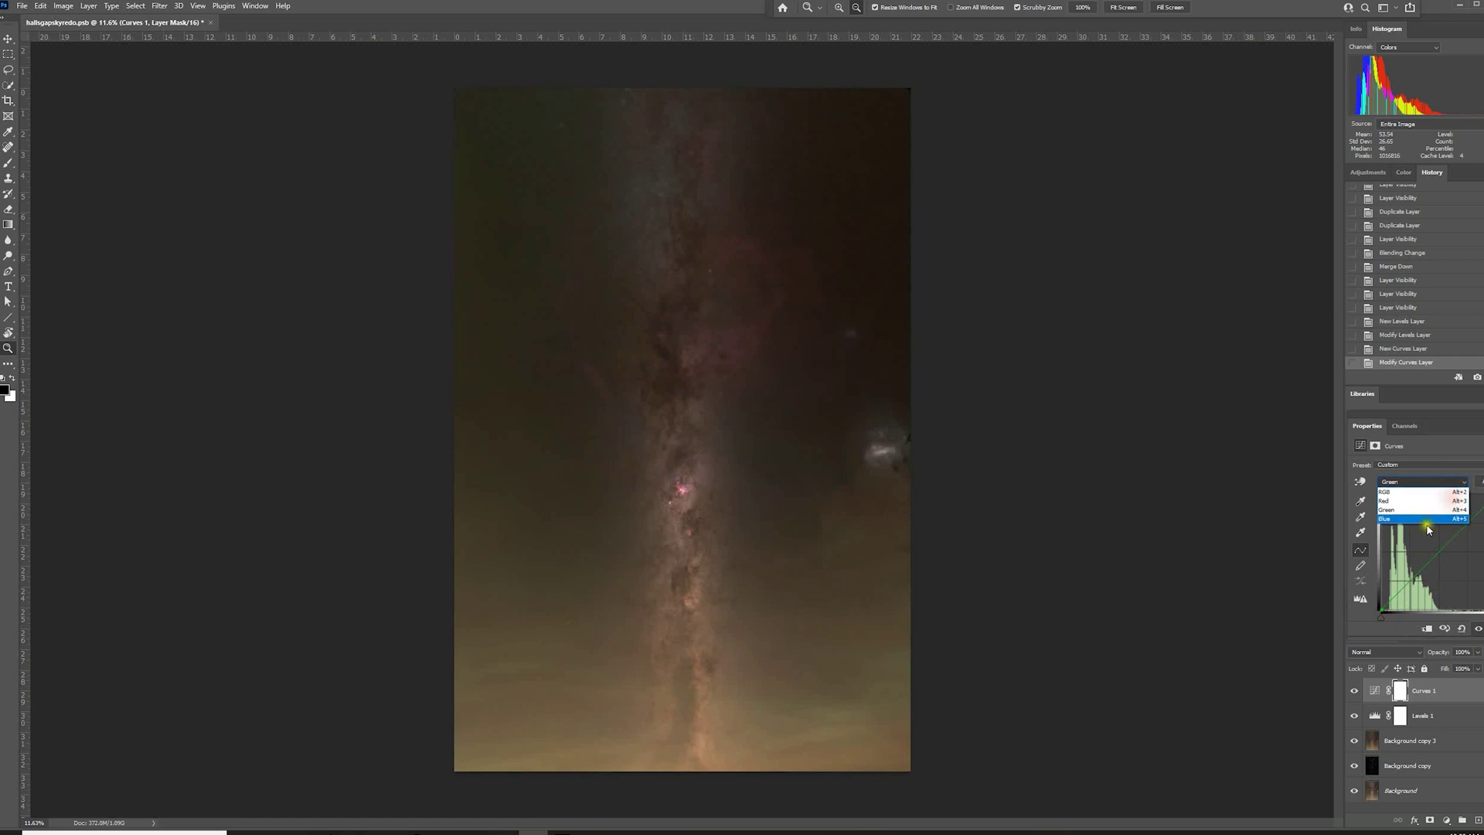
pyautogui.click(1418, 517)
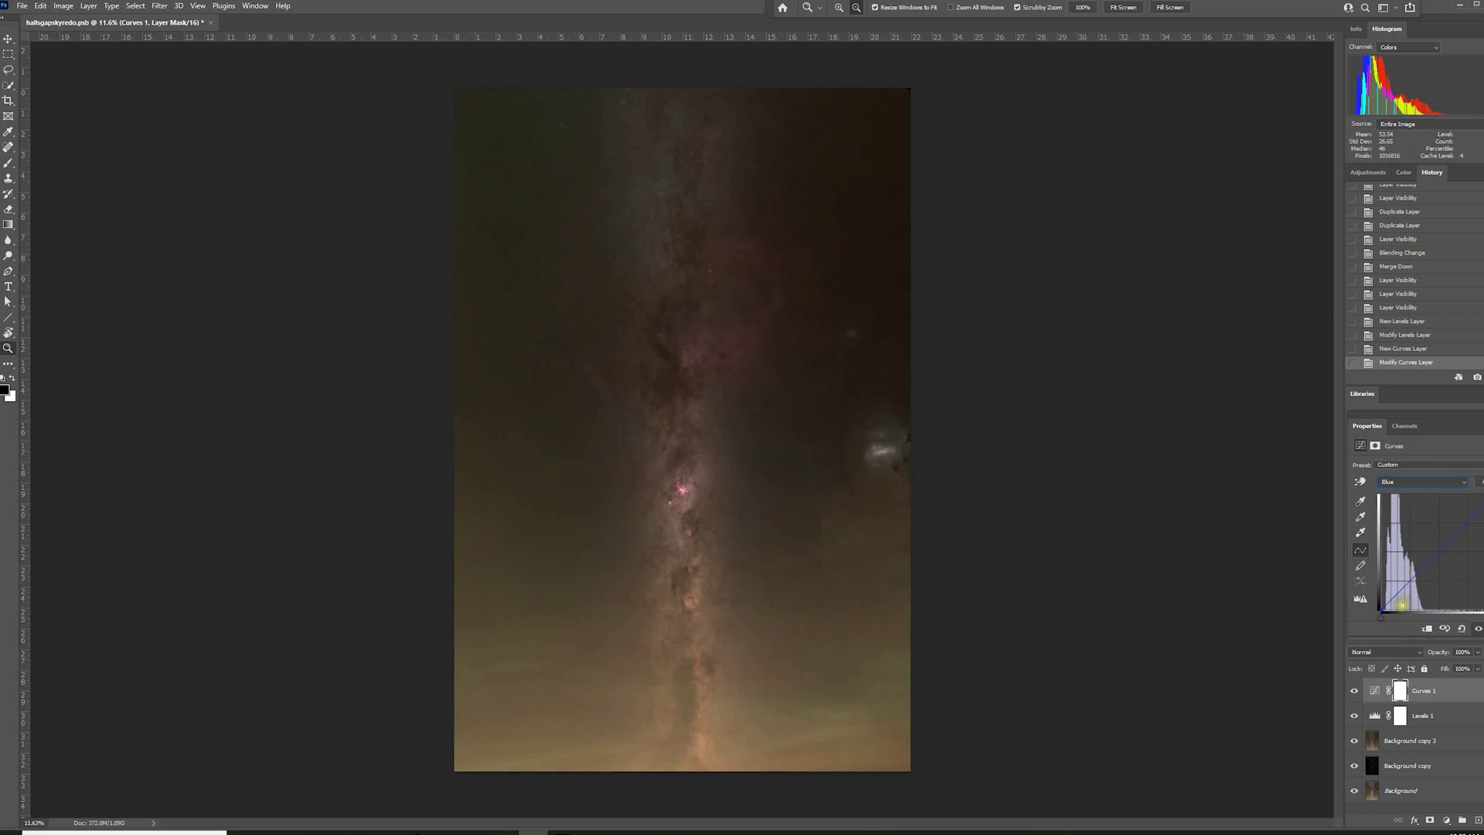
pyautogui.click(1464, 485)
pyautogui.click(1442, 511)
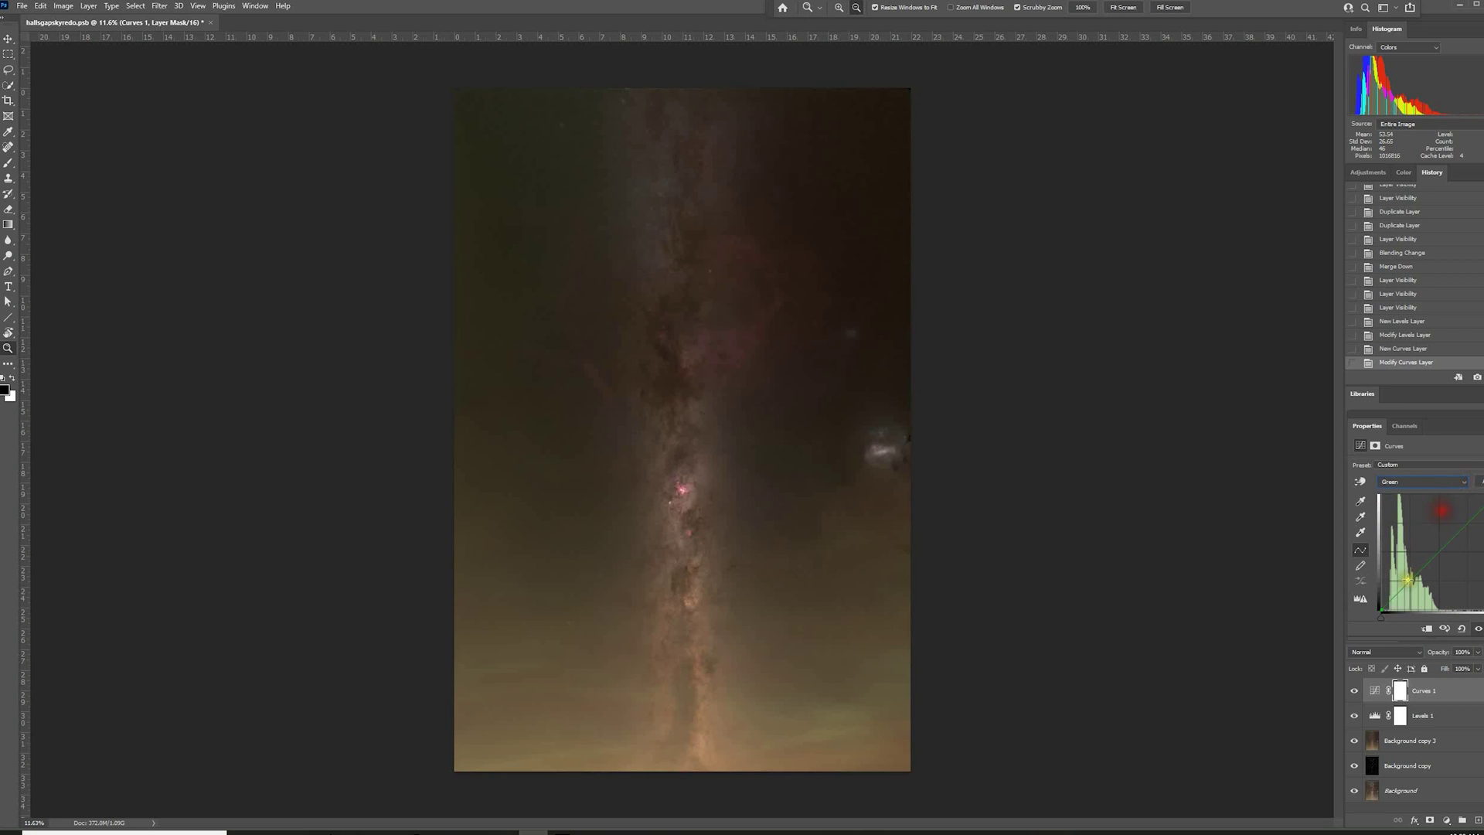
pyautogui.click(1380, 617)
pyautogui.moveTo(1380, 618); pyautogui.dragTo(1384, 619)
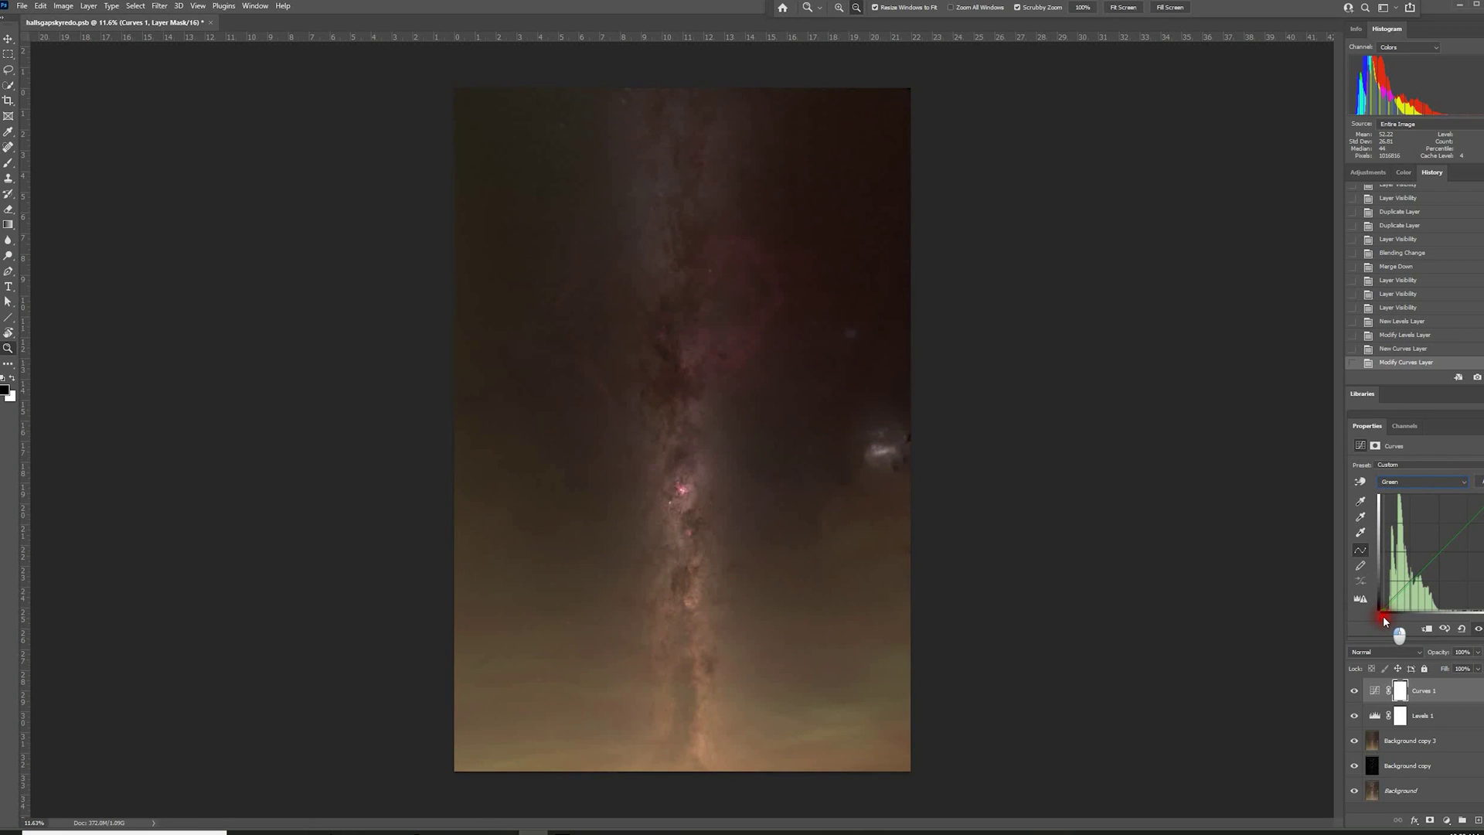
pyautogui.moveTo(1383, 615); pyautogui.dragTo(1383, 615)
# Step: Fine-tune the Red curve's black point to darken the red channel slightly
pyautogui.click(1466, 483)
pyautogui.click(1434, 489)
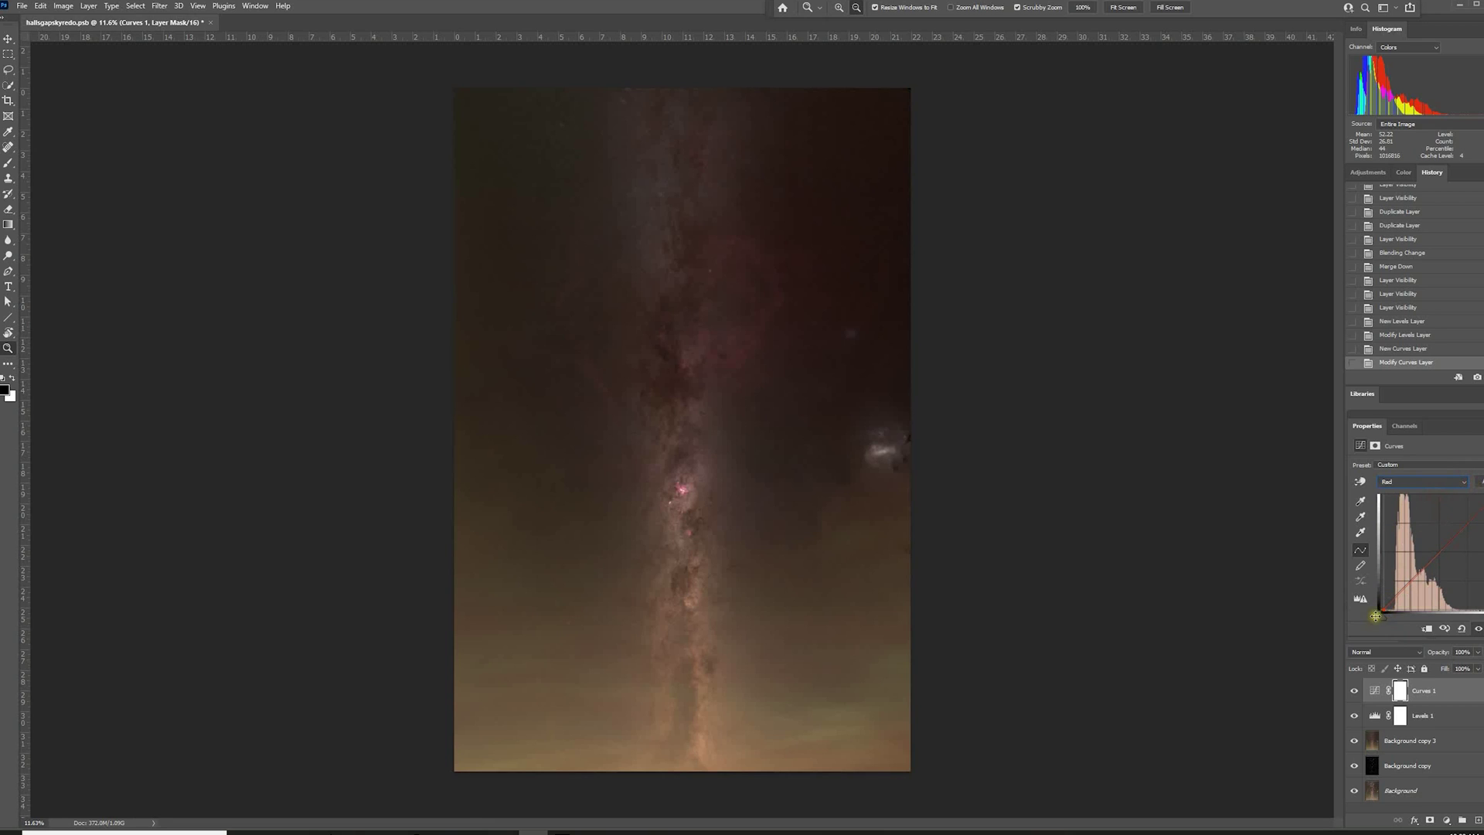
pyautogui.moveTo(1383, 619); pyautogui.dragTo(1384, 619)
pyautogui.moveTo(1384, 619); pyautogui.dragTo(1384, 620)
# Step: Move the stars-only Background copy above Background copy 3 in the layer stack
pyautogui.click(1446, 693)
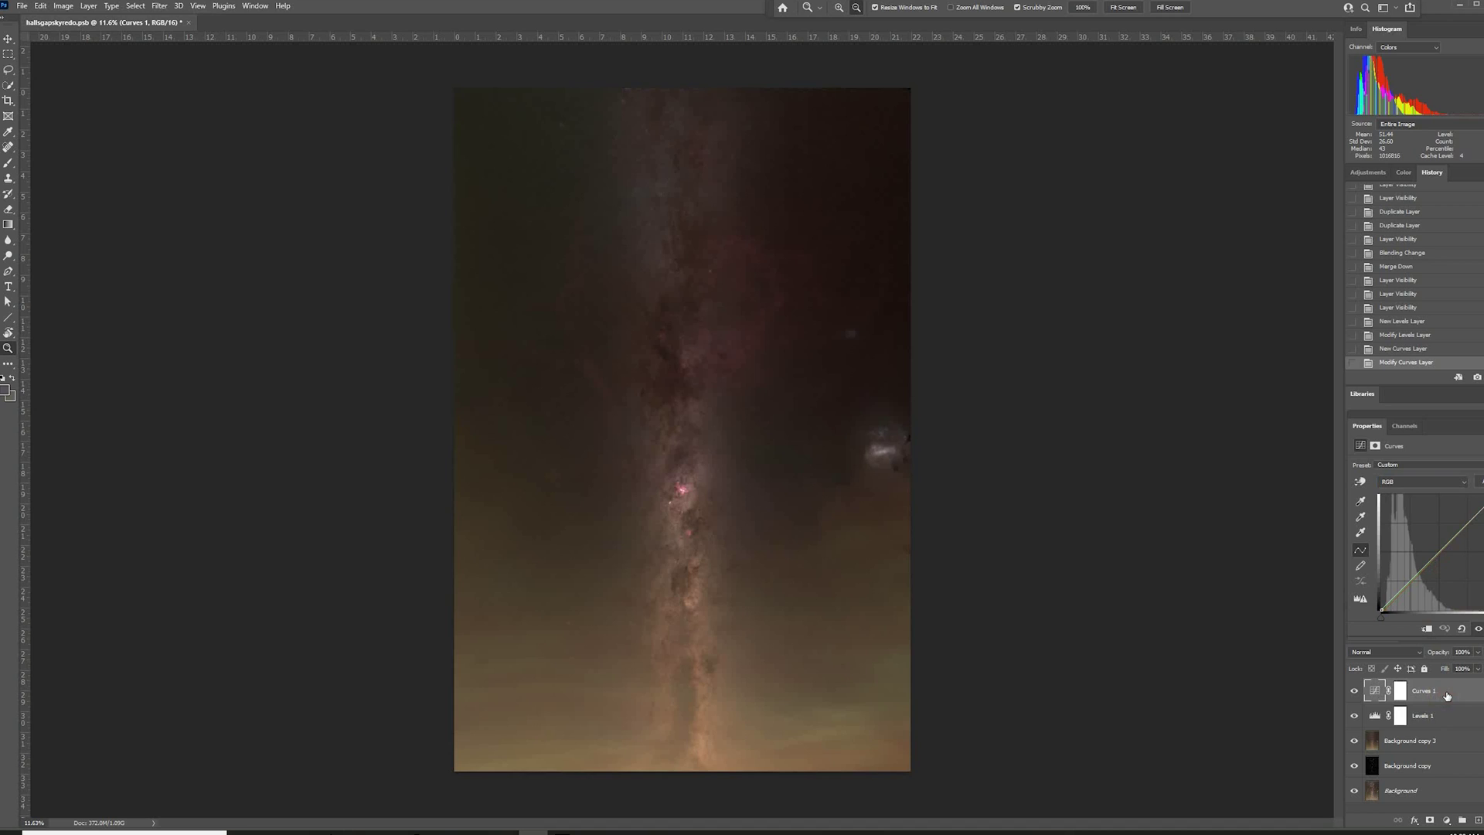
pyautogui.click(1402, 742)
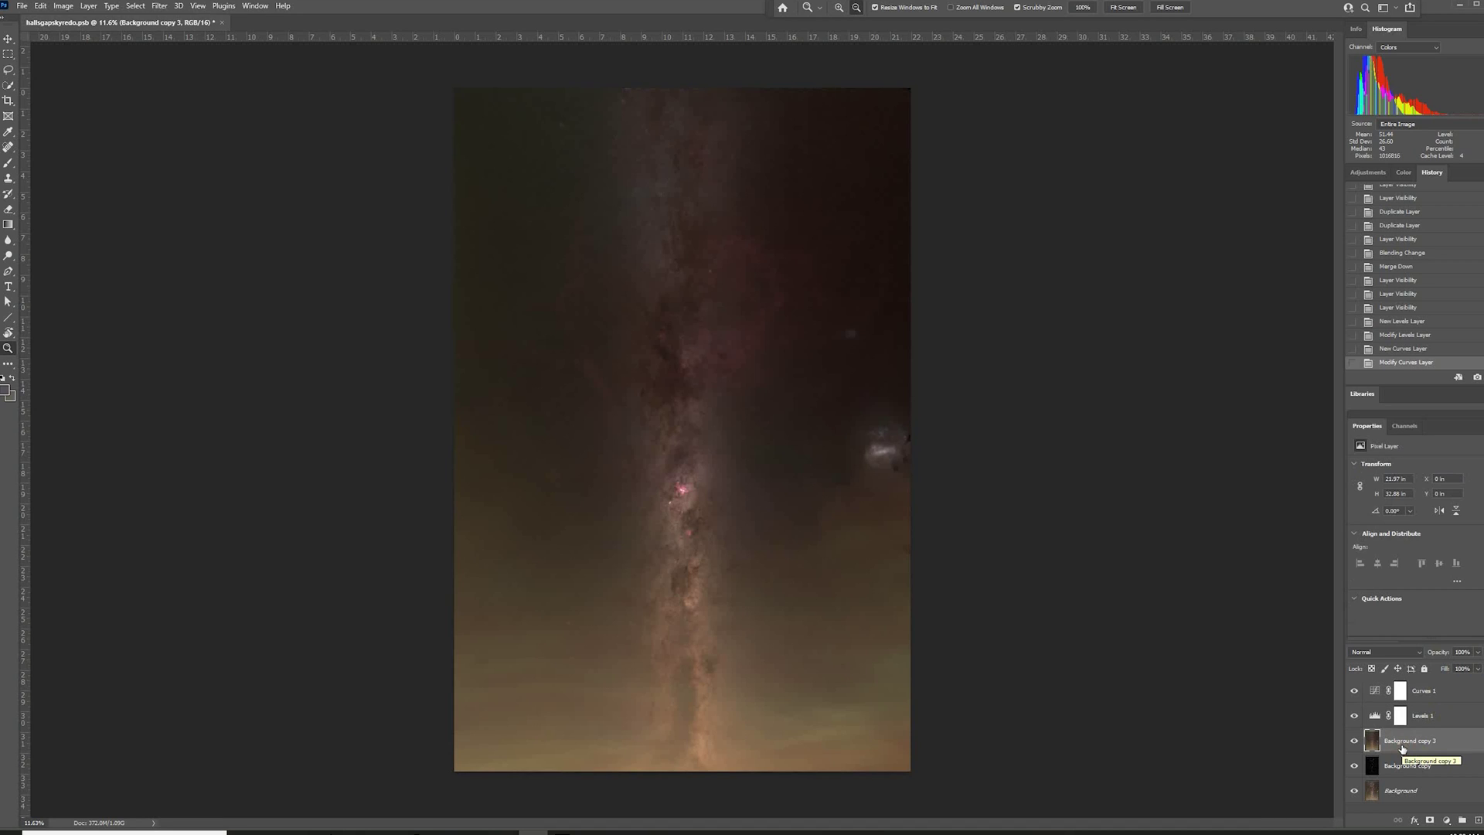
pyautogui.click(1402, 766)
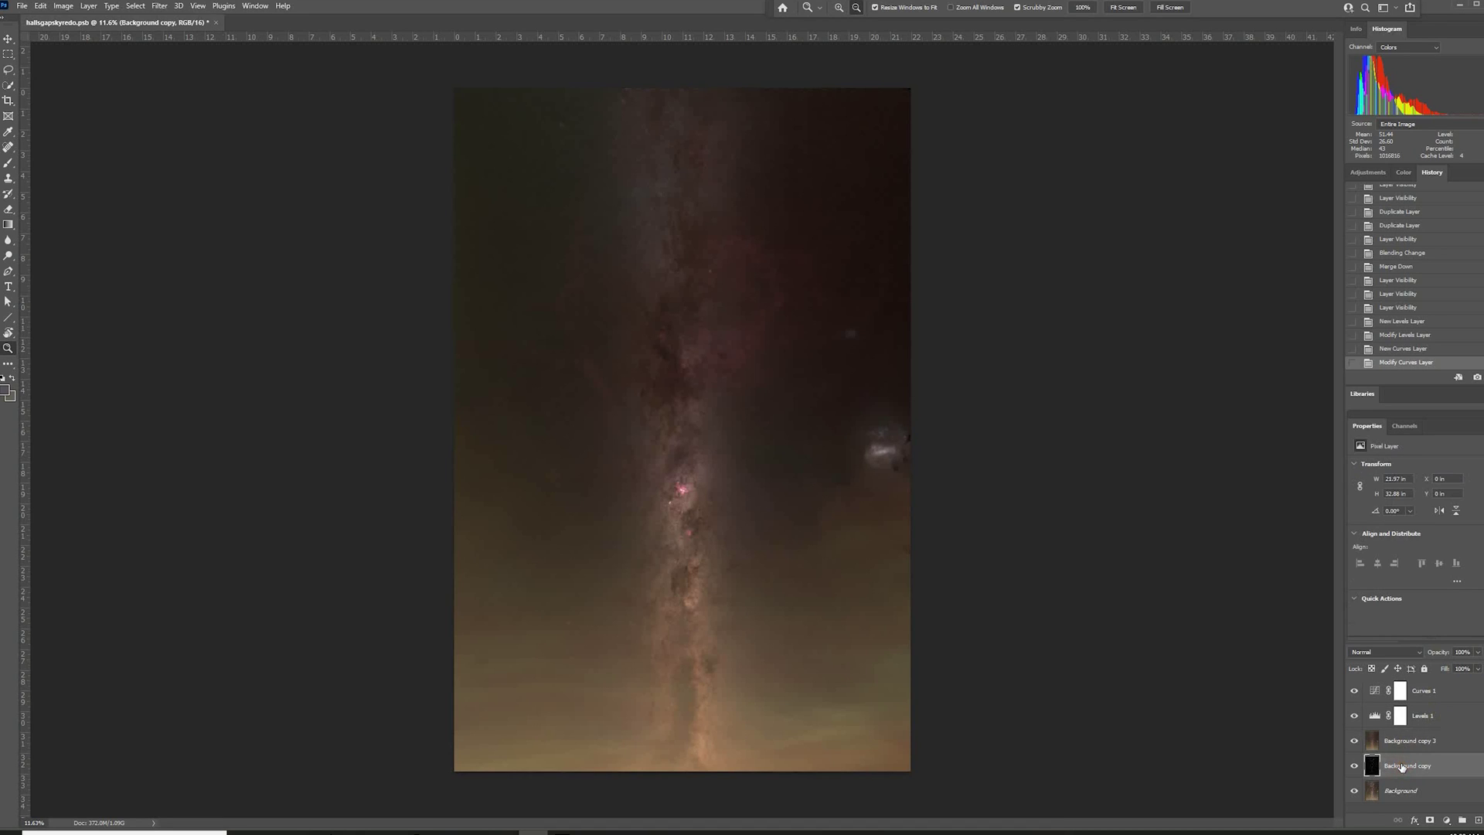
pyautogui.moveTo(1402, 765); pyautogui.dragTo(1414, 746)
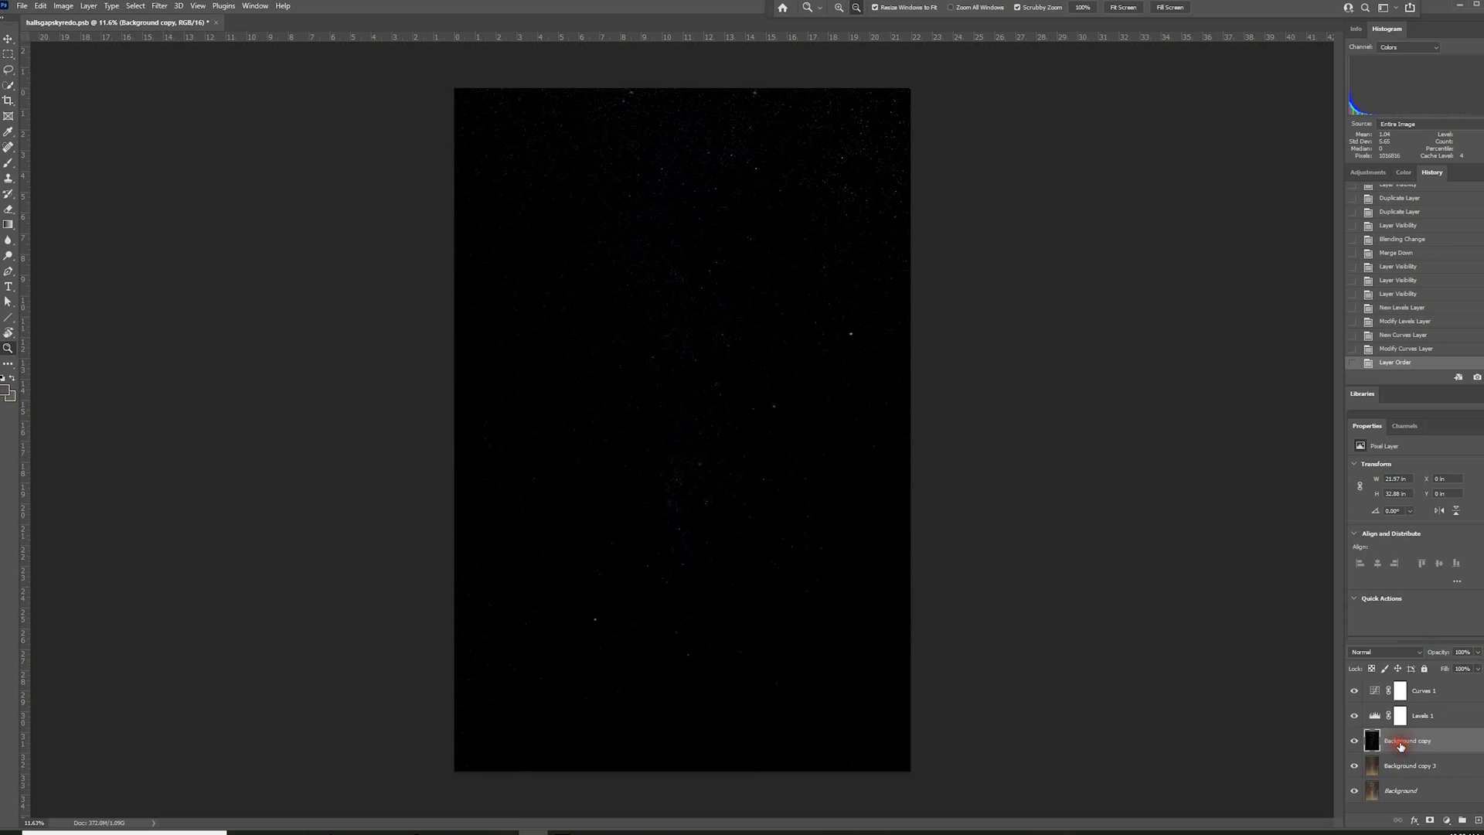
# Step: Duplicate Background copy to create Background copy 2
pyautogui.rightClick(1400, 743)
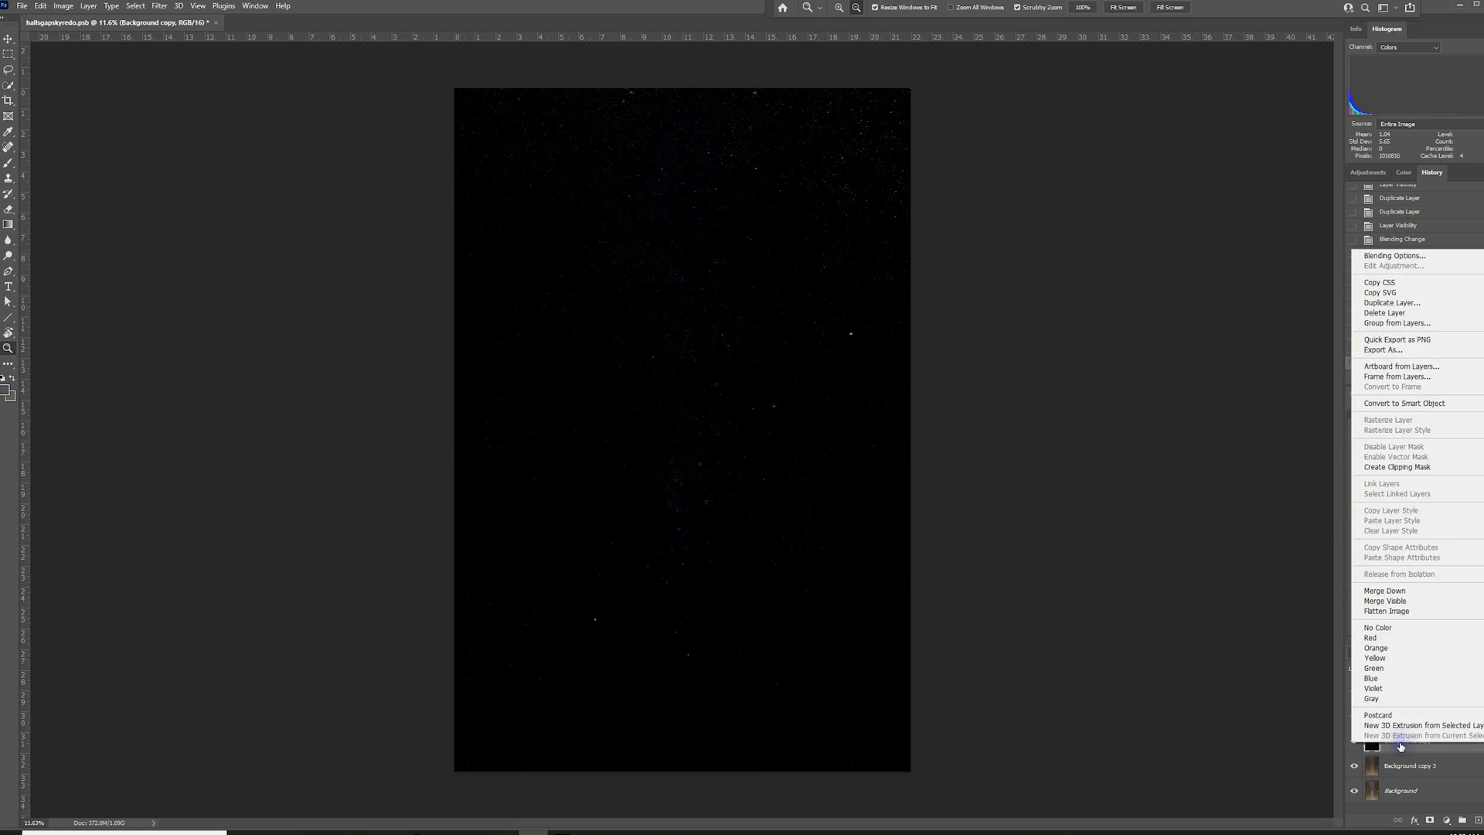
pyautogui.click(1383, 303)
pyautogui.click(847, 246)
pyautogui.moveTo(644, 421)
pyautogui.mouseDown()
pyautogui.moveTo(719, 443)
pyautogui.moveTo(653, 417)
pyautogui.mouseUp()
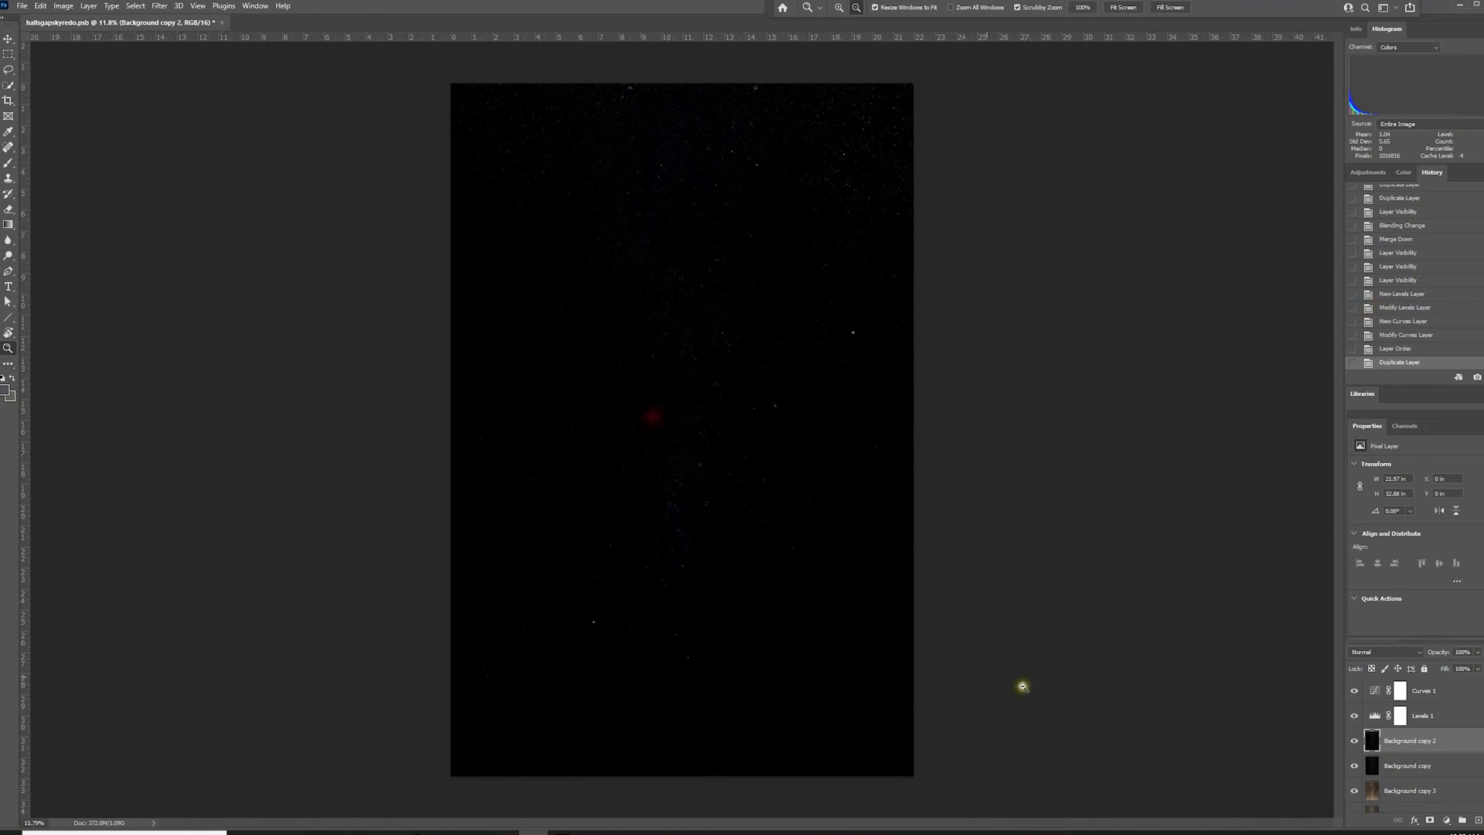
pyautogui.click(1404, 744)
# Step: Hide Background copy 2 and set Background copy's blend mode to Screen
pyautogui.click(1353, 740)
pyautogui.click(1411, 767)
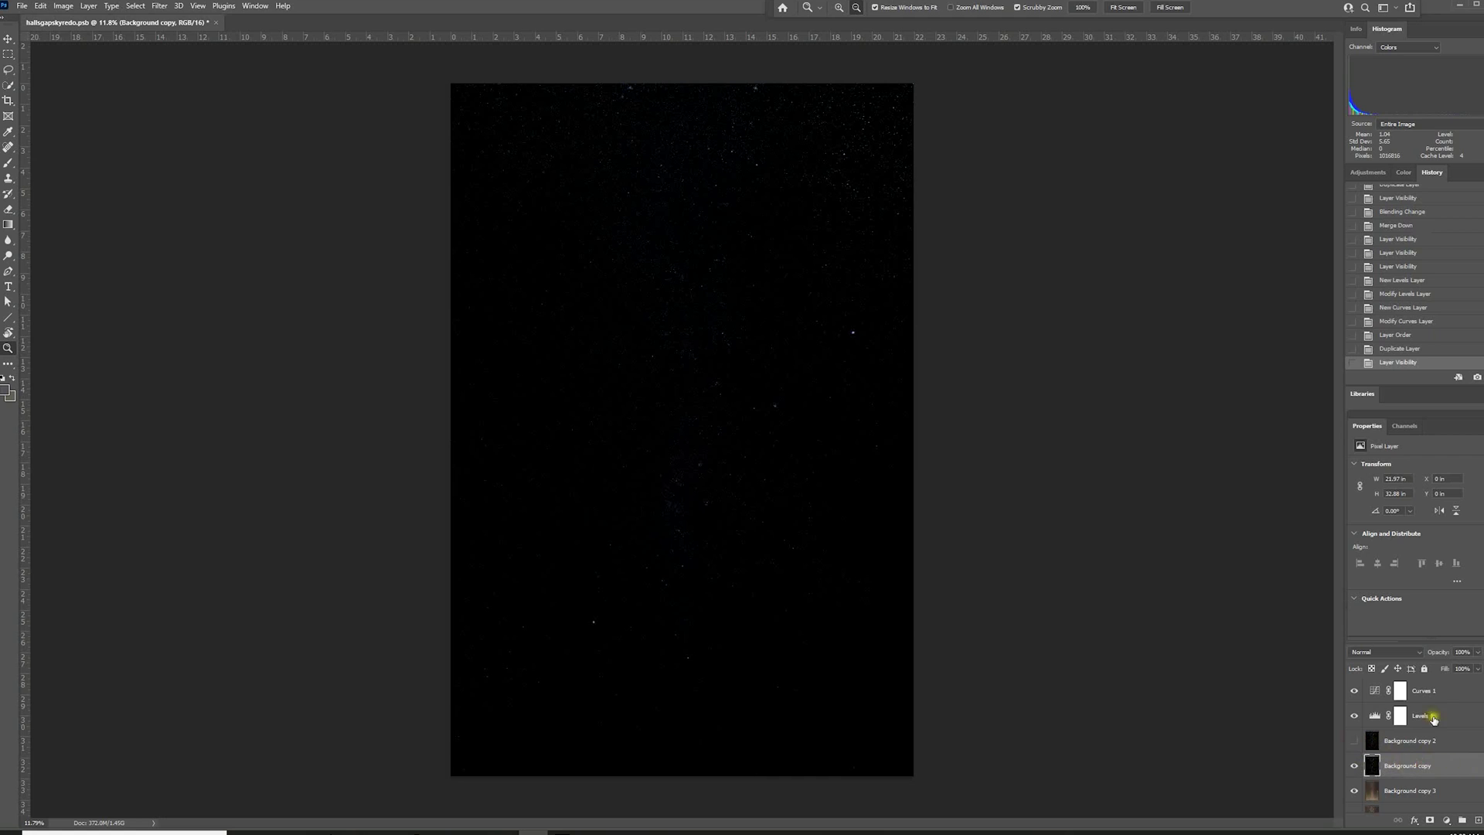
pyautogui.click(1419, 658)
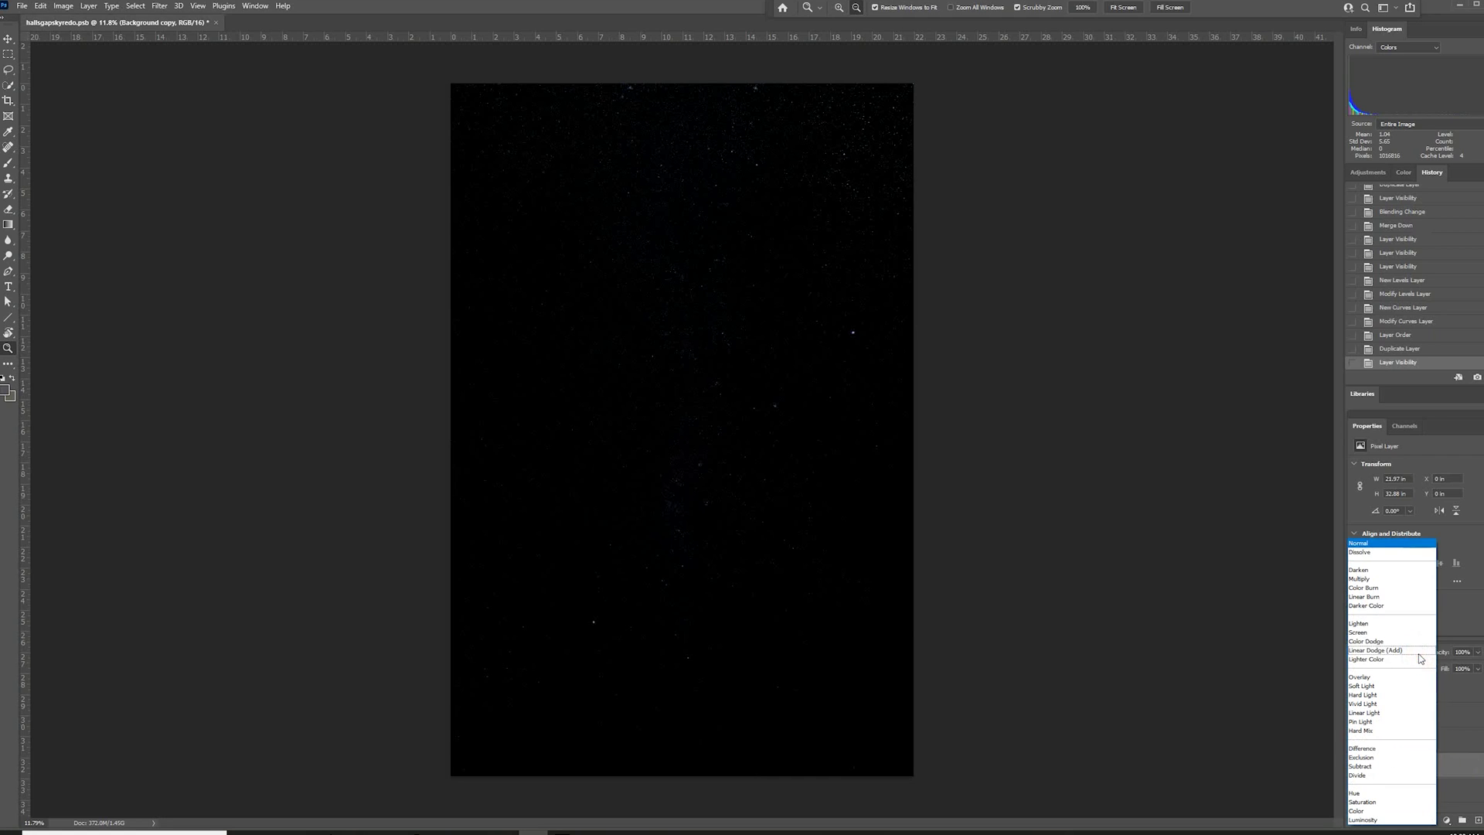
pyautogui.click(1369, 635)
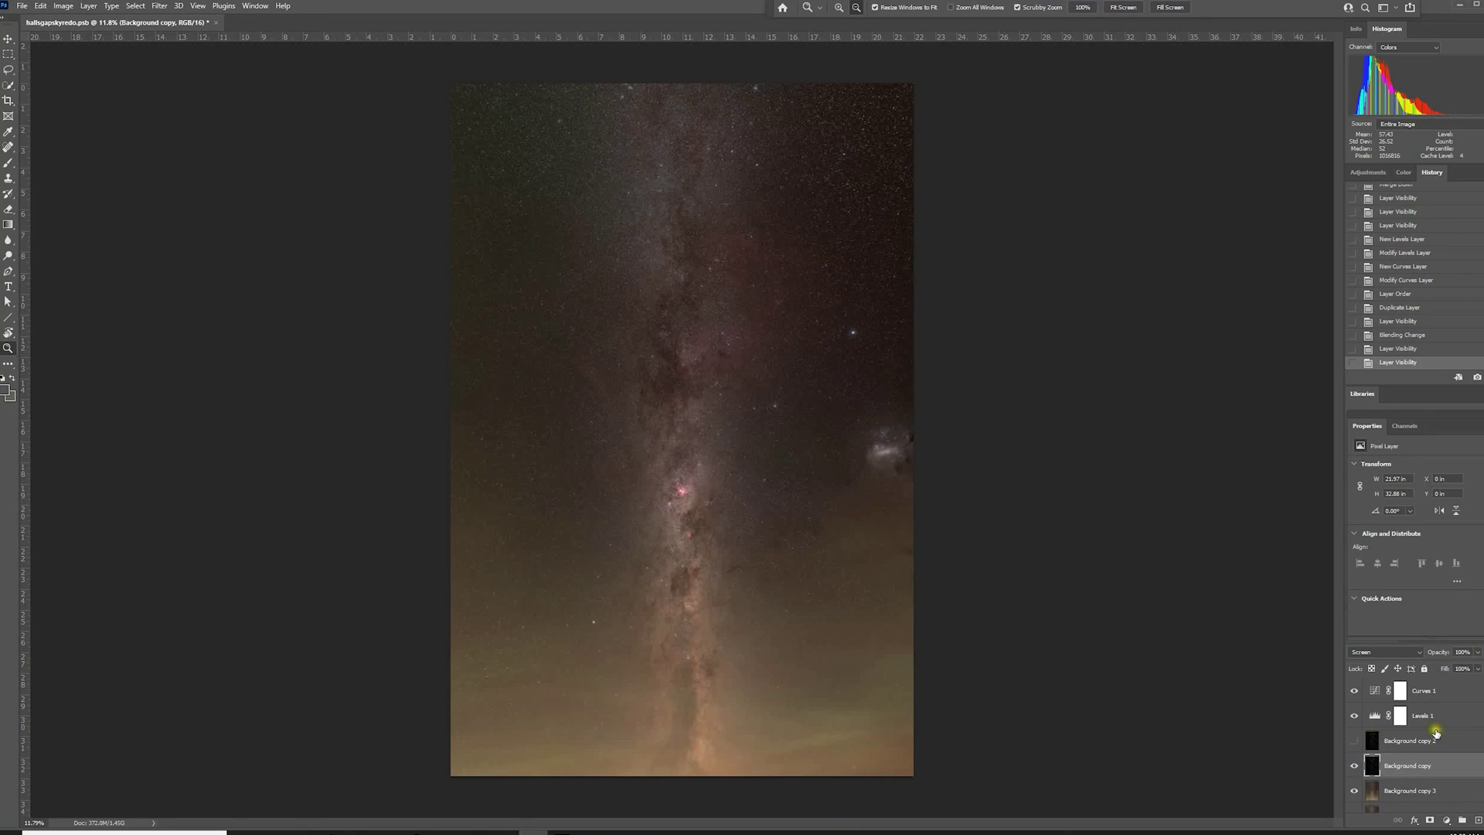
# Step: Set the Screen-blended Background copy to 30% opacity and inspect the dimmed stars up close
pyautogui.click(1478, 652)
pyautogui.moveTo(1473, 668); pyautogui.dragTo(1458, 666)
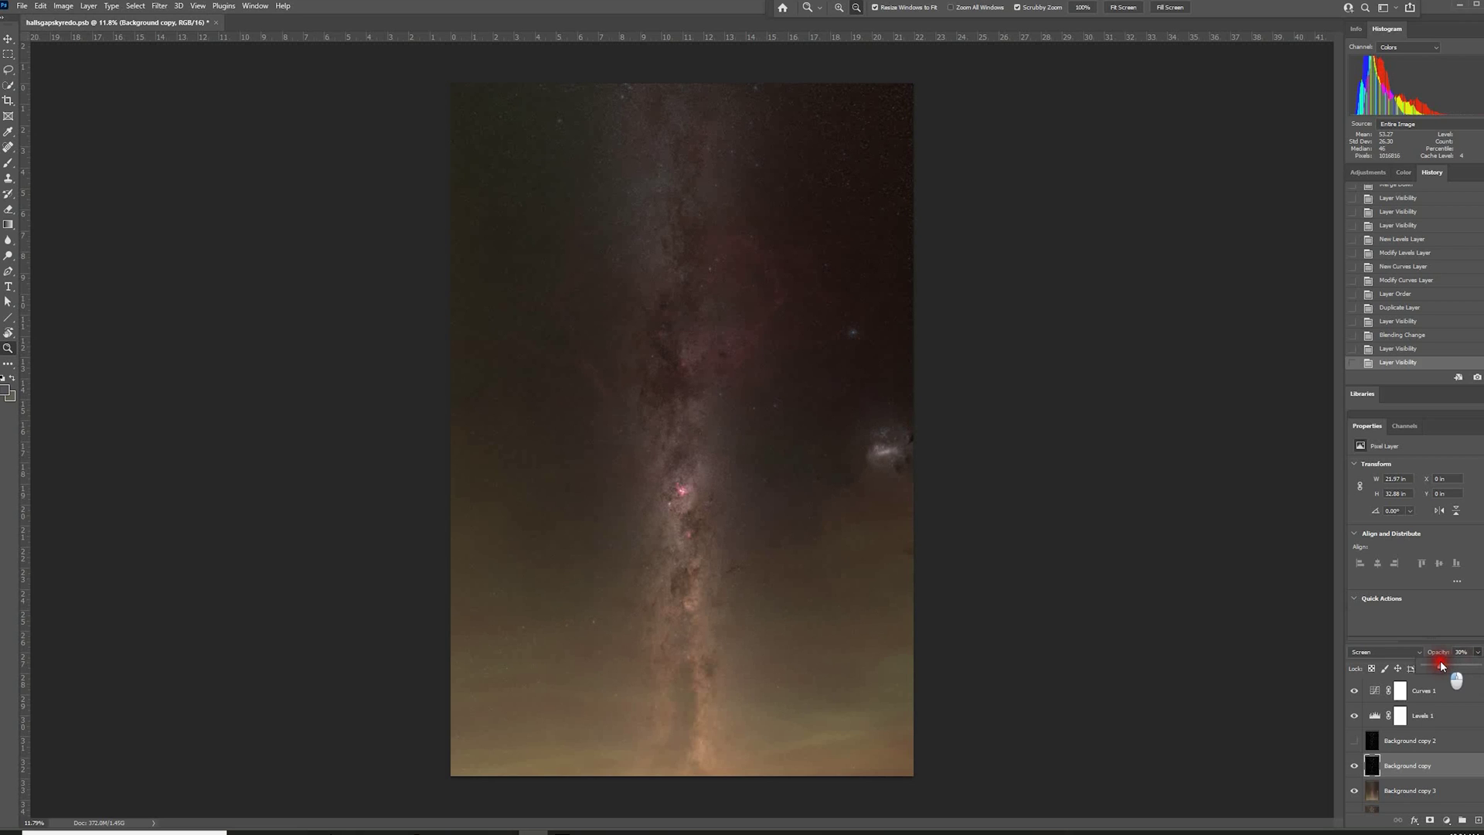
pyautogui.moveTo(1442, 665); pyautogui.dragTo(1442, 666)
pyautogui.click(804, 452)
pyautogui.moveTo(771, 434); pyautogui.dragTo(832, 460)
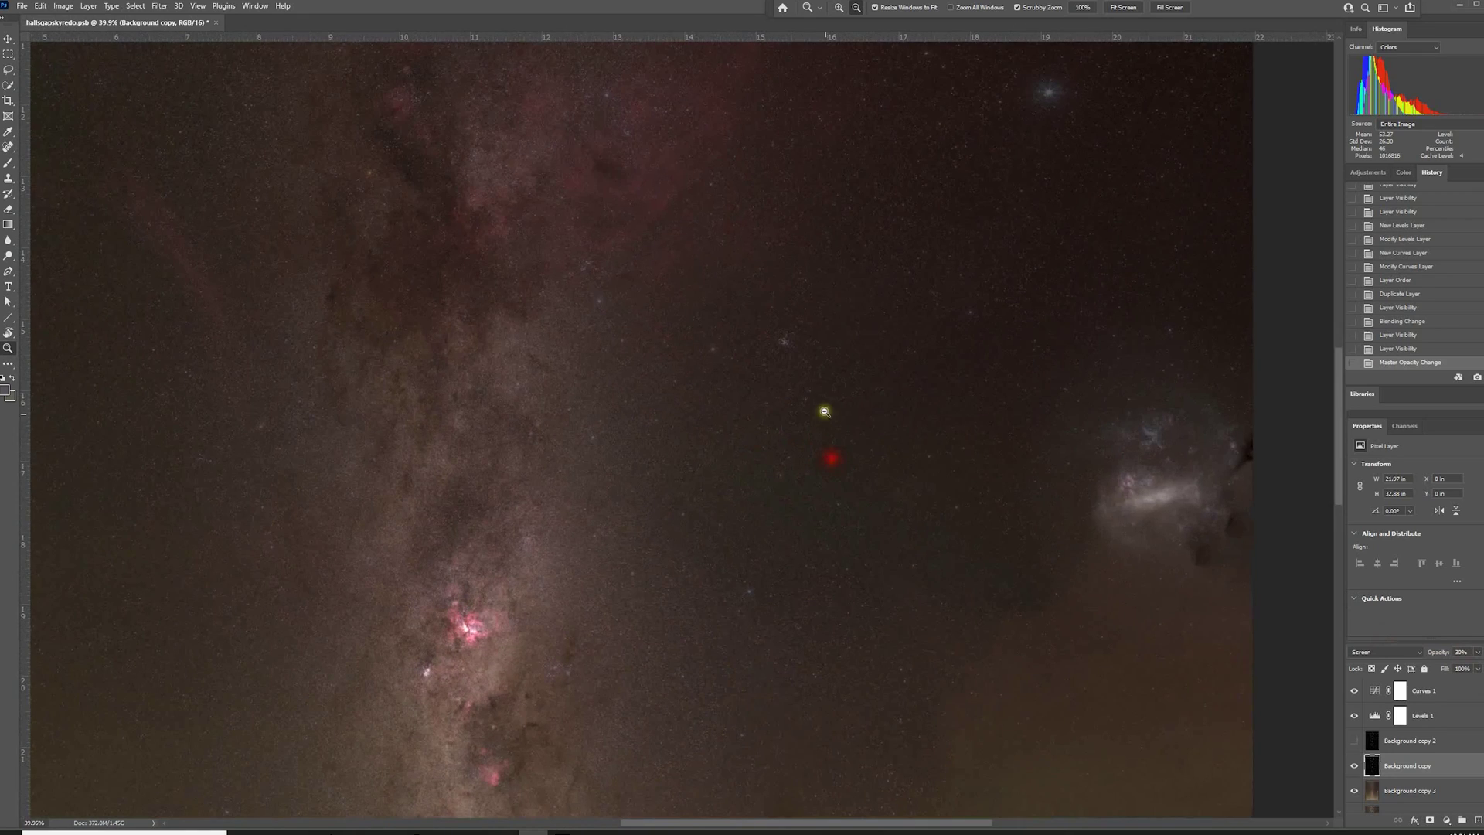
pyautogui.moveTo(793, 343); pyautogui.dragTo(798, 609)
pyautogui.moveTo(831, 335); pyautogui.dragTo(850, 563)
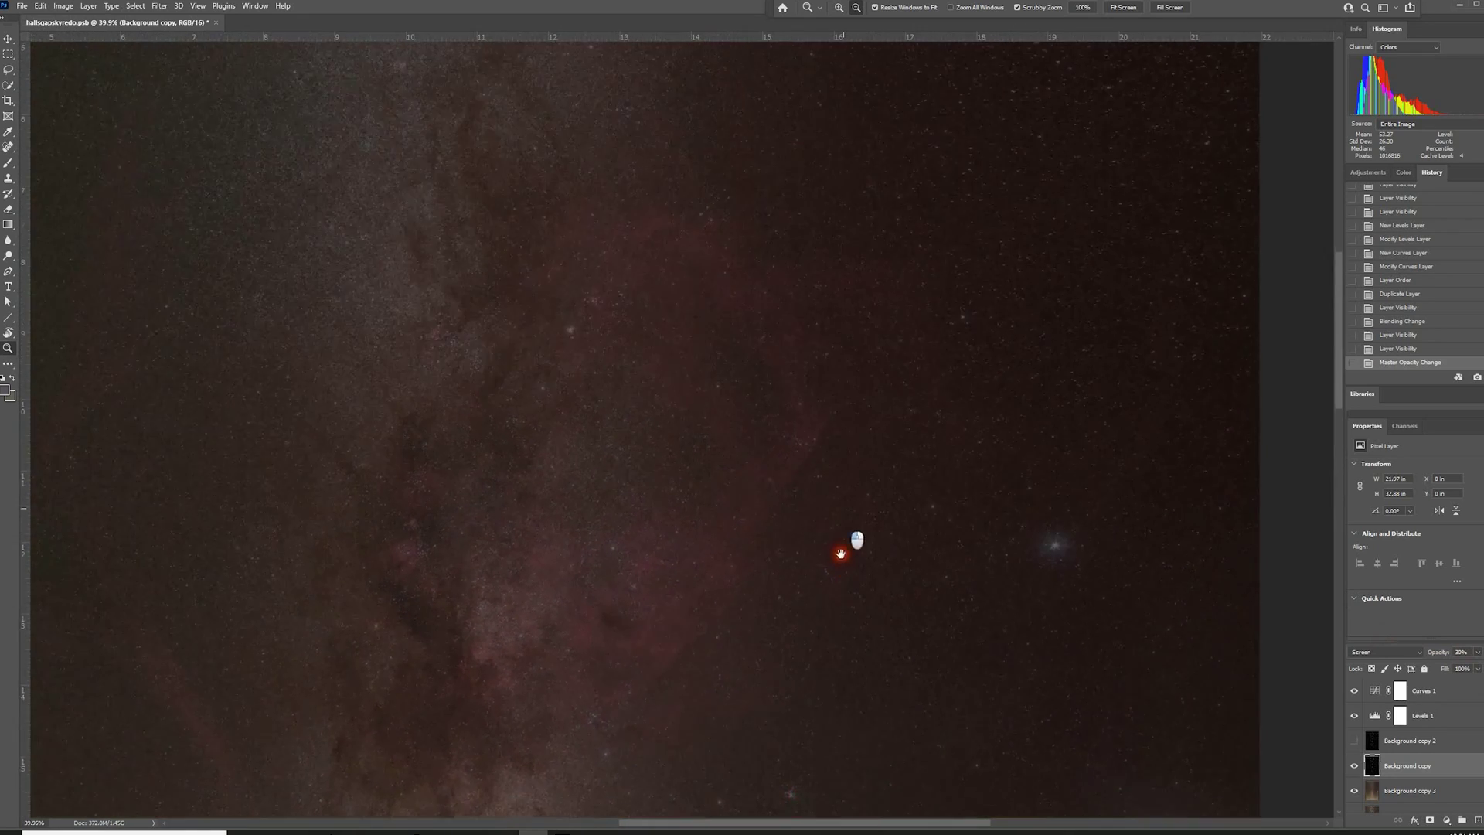
pyautogui.moveTo(796, 384); pyautogui.dragTo(953, 507)
pyautogui.moveTo(497, 464); pyautogui.dragTo(821, 456)
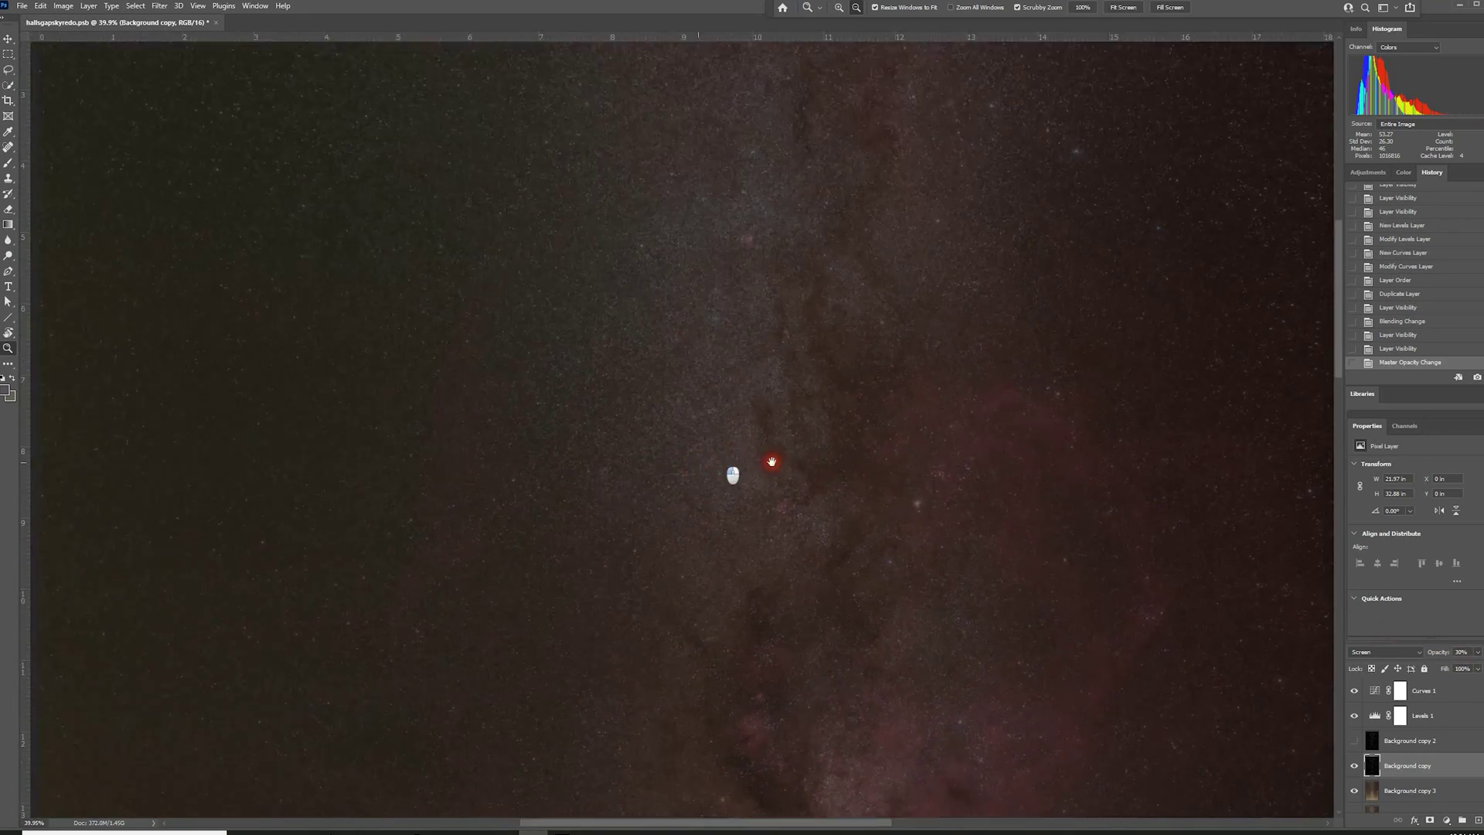
pyautogui.moveTo(717, 552); pyautogui.dragTo(729, 381)
pyautogui.moveTo(711, 603); pyautogui.dragTo(682, 387)
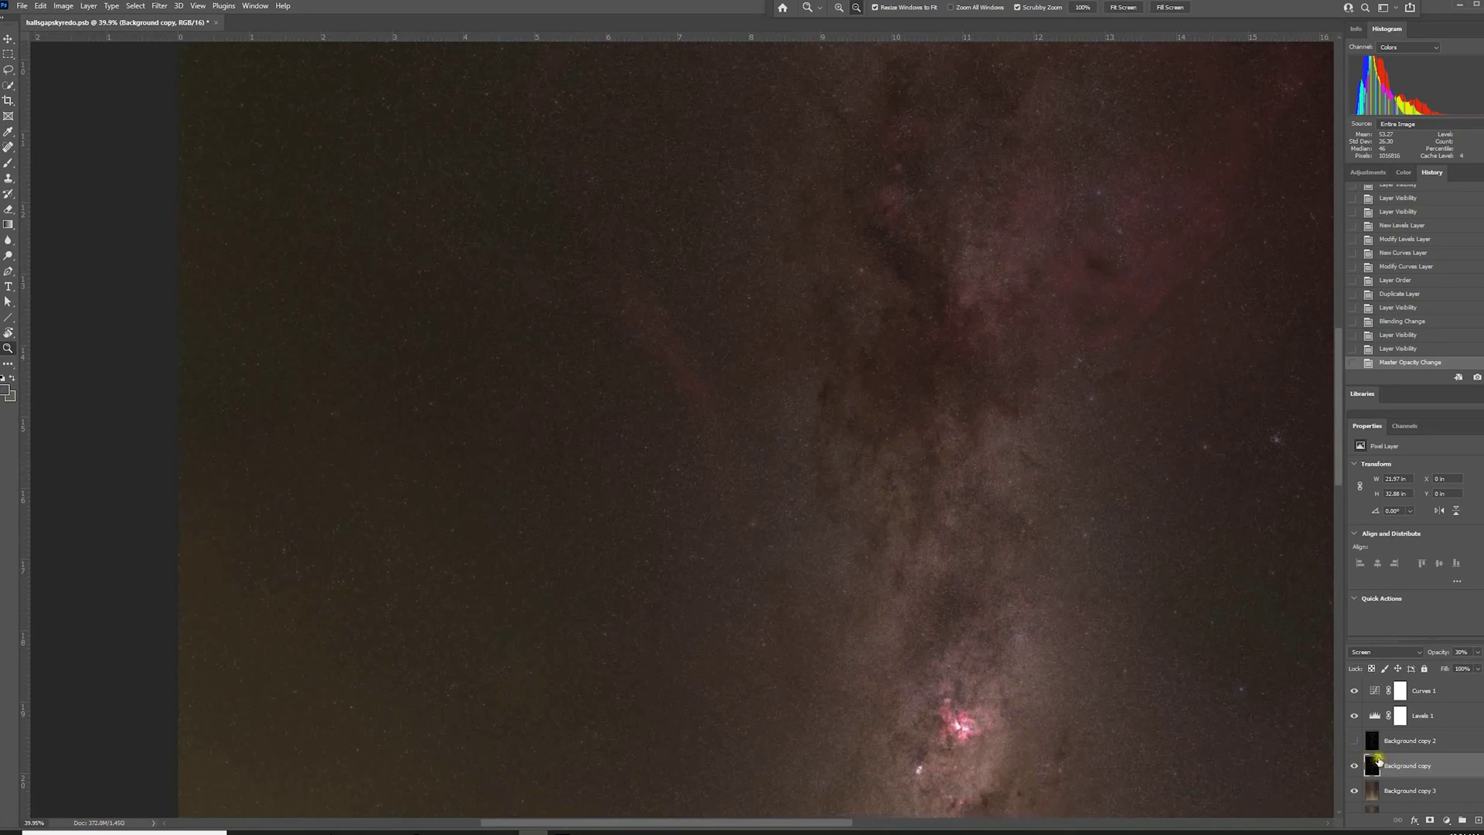
pyautogui.moveTo(876, 496); pyautogui.dragTo(816, 476)
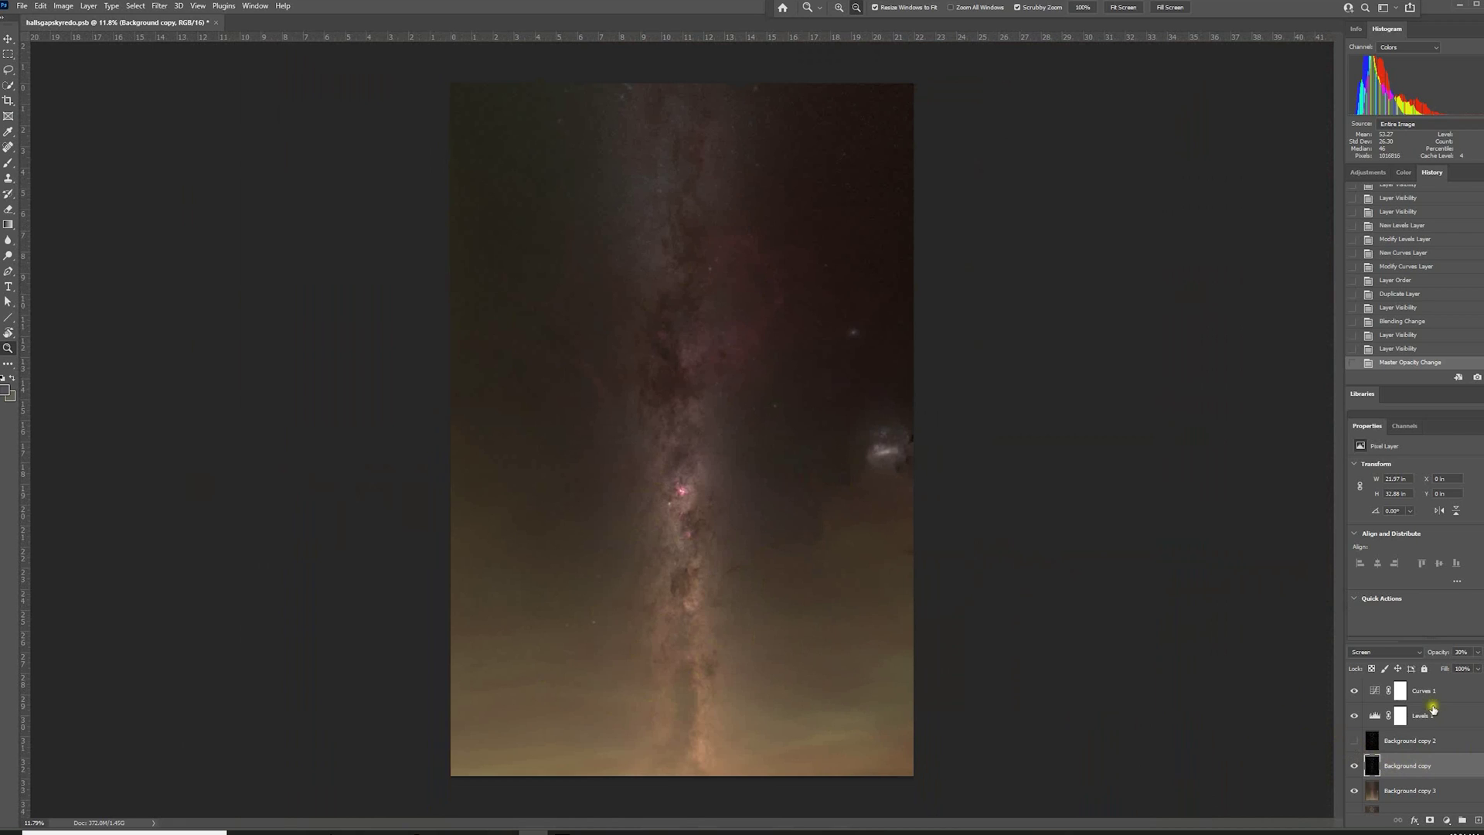
# Step: Make Background copy 2 visible in Screen mode with a new white layer mask
pyautogui.click(1353, 741)
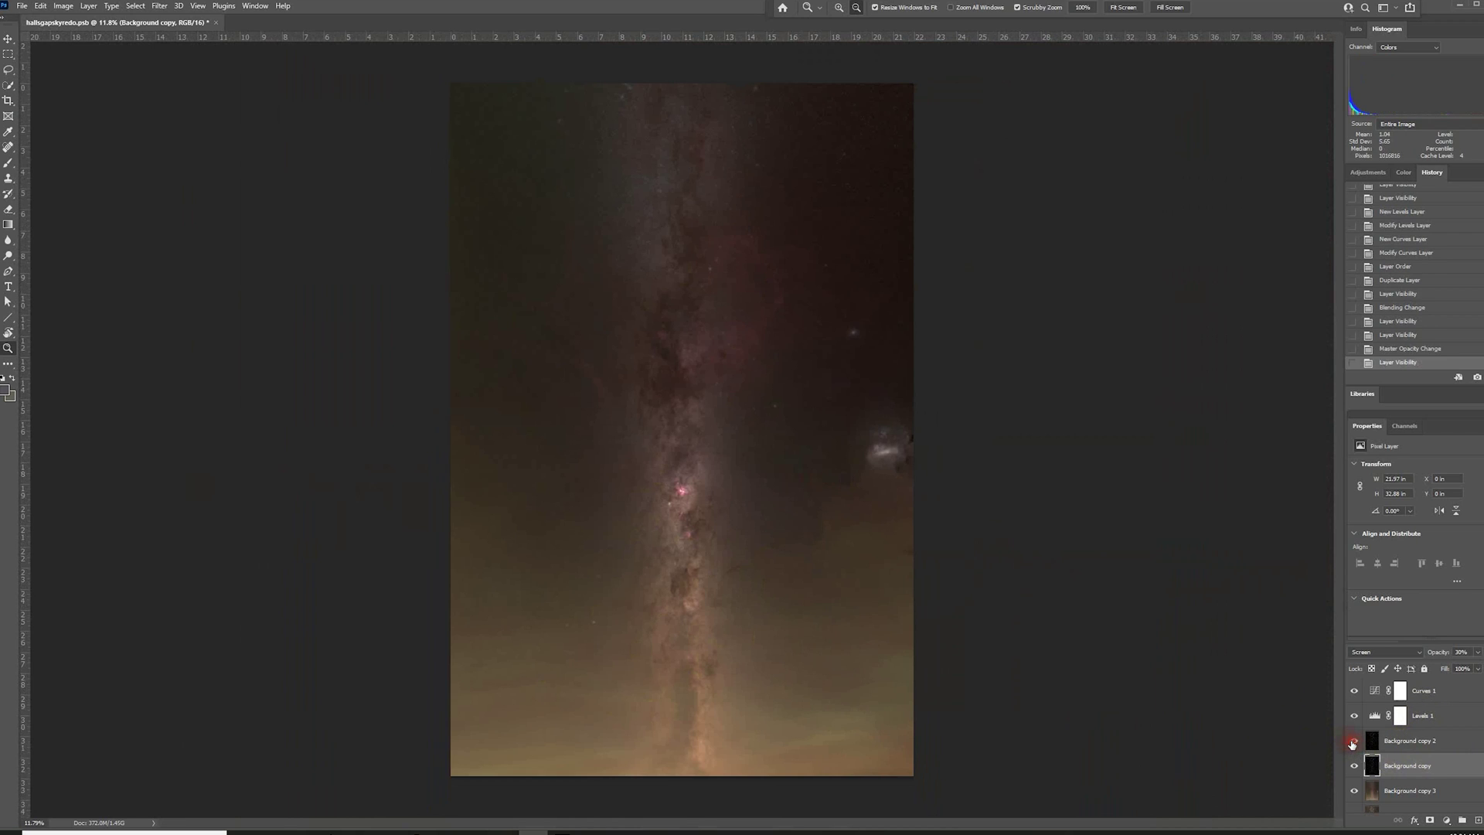
pyautogui.click(1420, 653)
pyautogui.click(1378, 635)
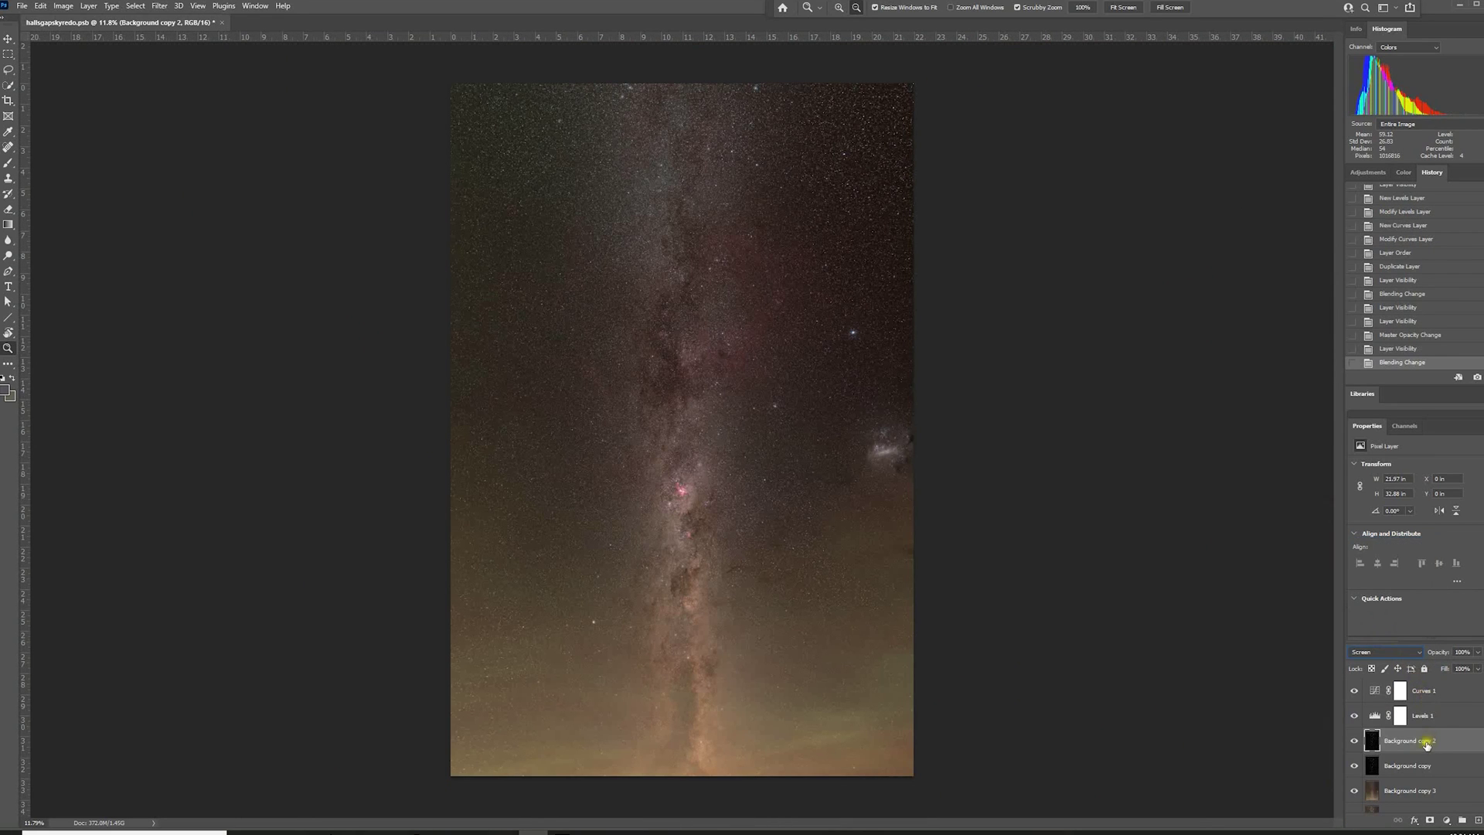
pyautogui.click(1430, 818)
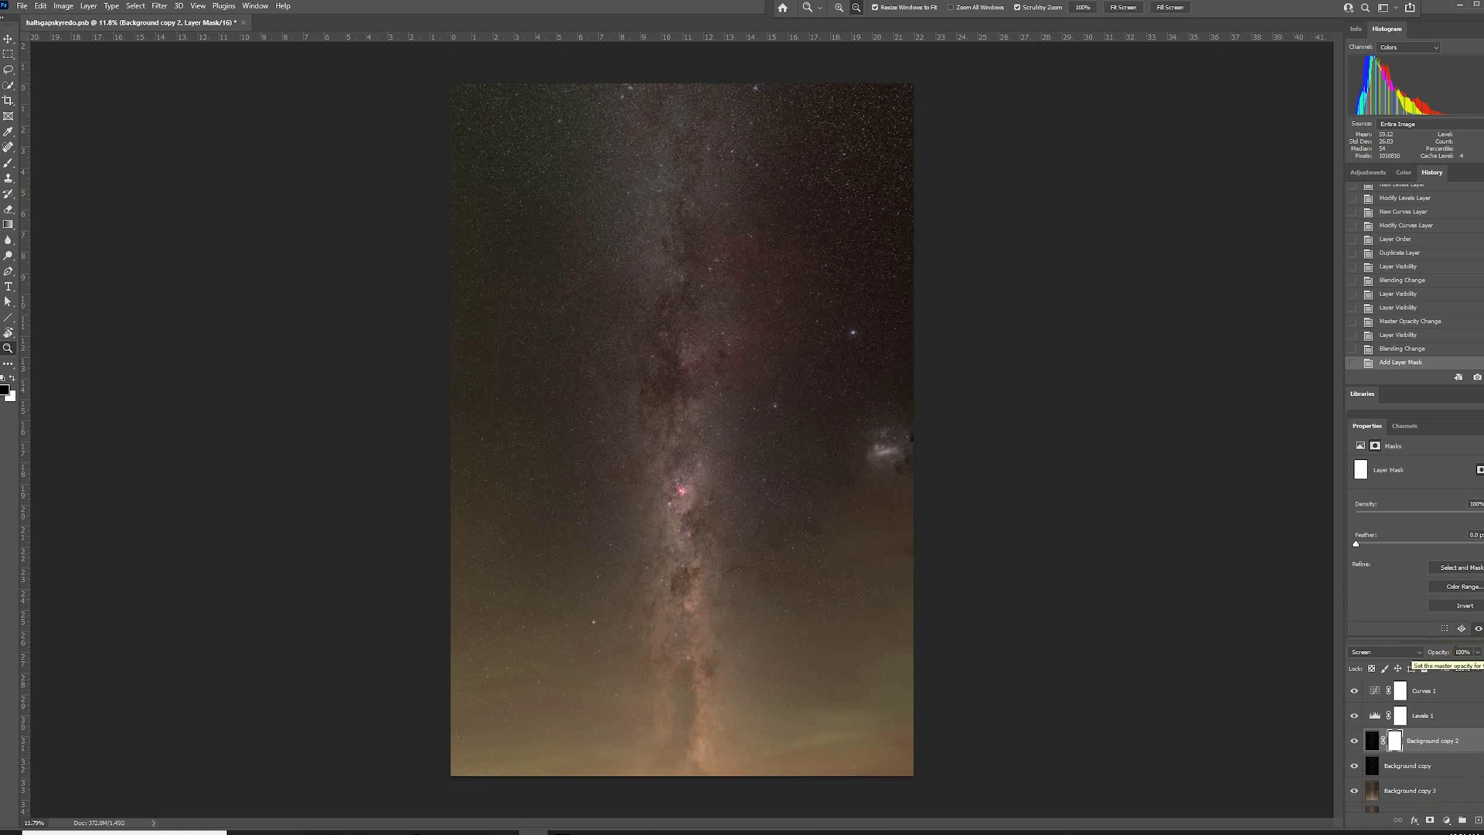
# Step: Invert Background copy 2's mask to black and set up a small white brush
pyautogui.click(1397, 740)
pyautogui.hotkey('ctrl', 'i')
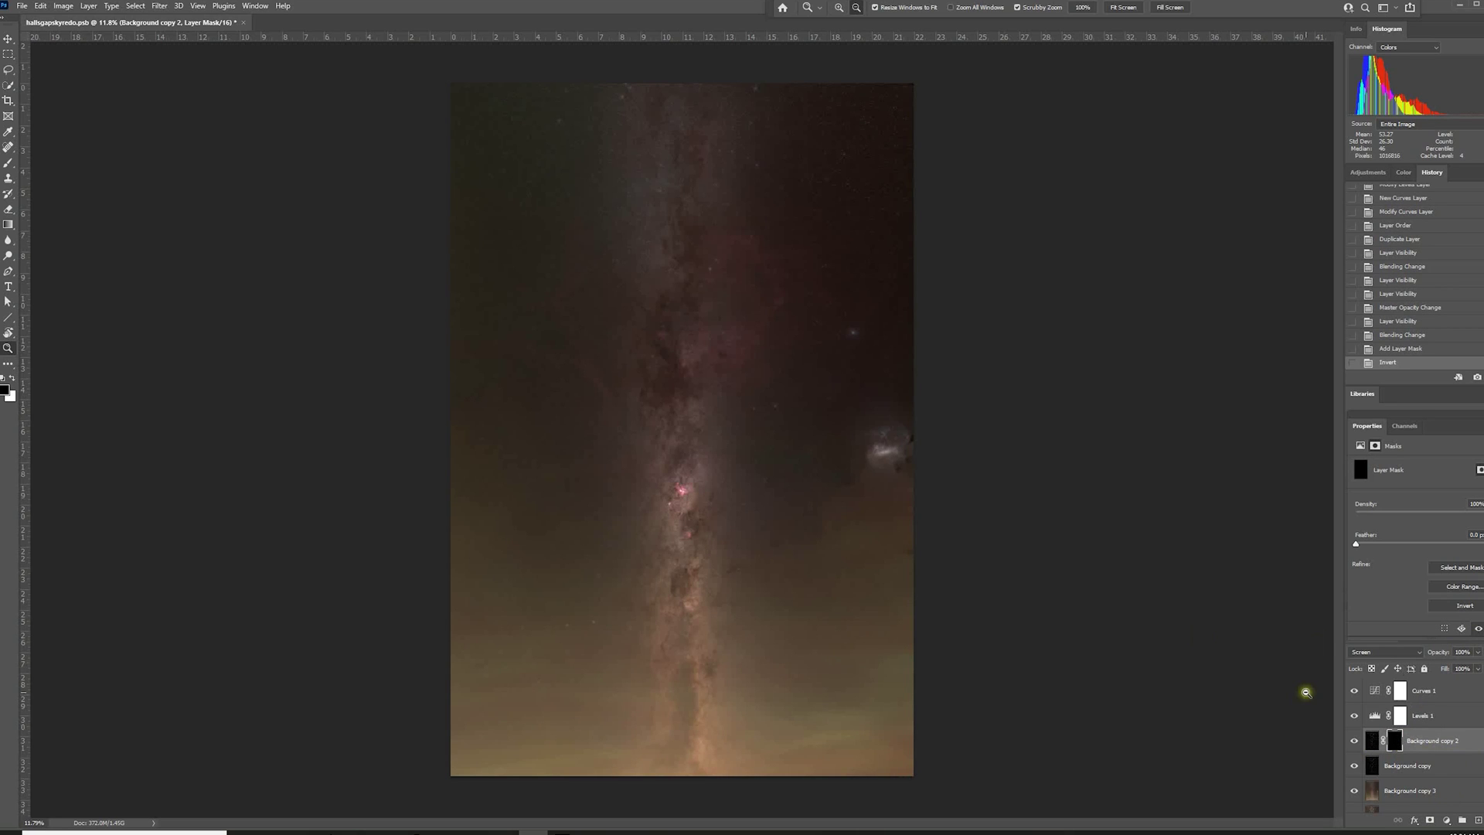
pyautogui.moveTo(857, 334); pyautogui.dragTo(905, 503)
pyautogui.press('b')
pyautogui.moveTo(813, 360)
pyautogui.mouseDown()
pyautogui.moveTo(880, 418)
pyautogui.moveTo(755, 355)
pyautogui.mouseUp()
pyautogui.press('x')
# Step: Paint the first bright stars back through the mask at 100% brush flow
pyautogui.click(843, 321)
pyautogui.click(841, 322)
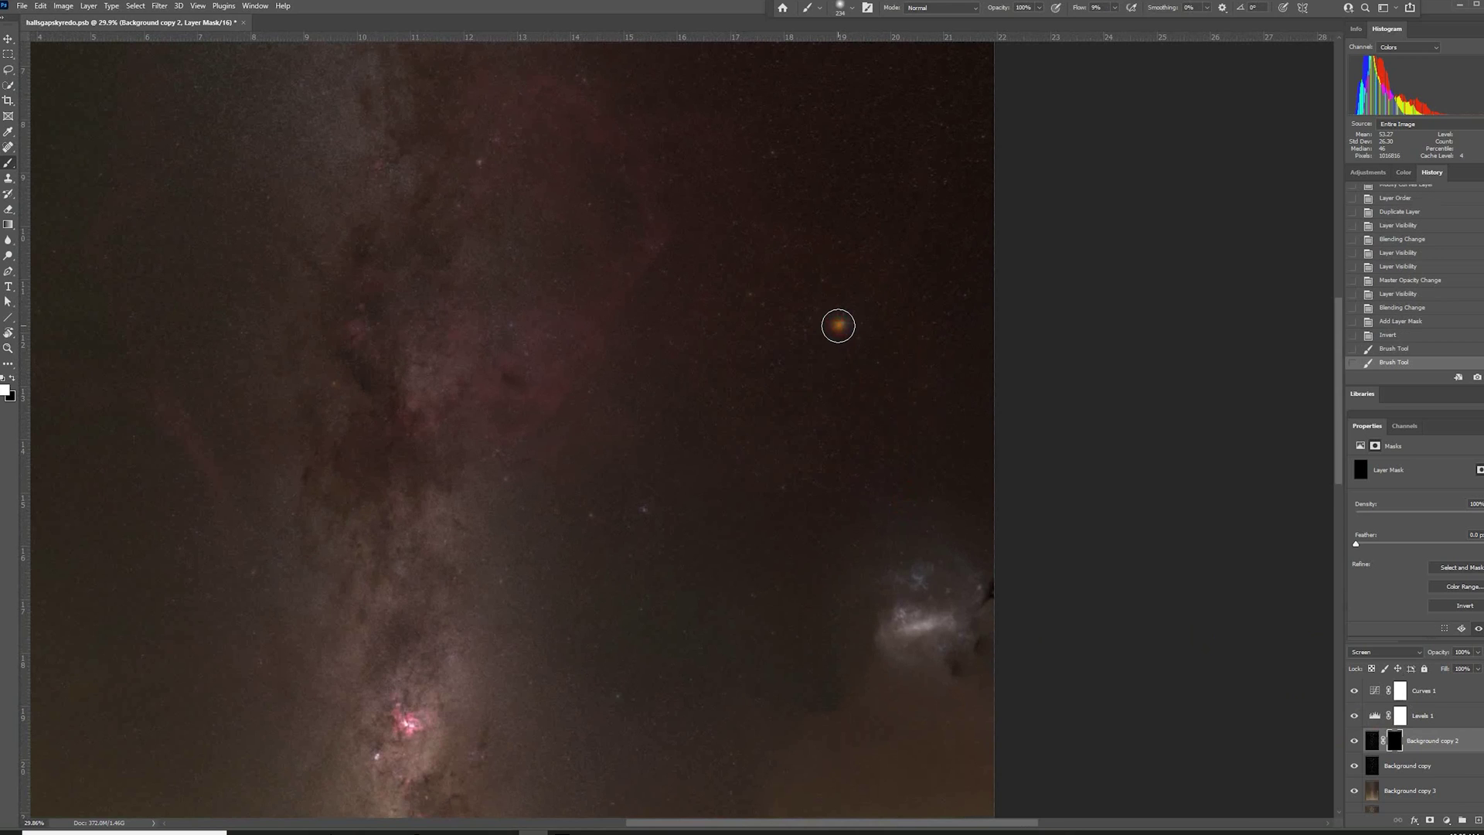
pyautogui.click(1113, 10)
pyautogui.moveTo(1109, 21); pyautogui.dragTo(1235, 33)
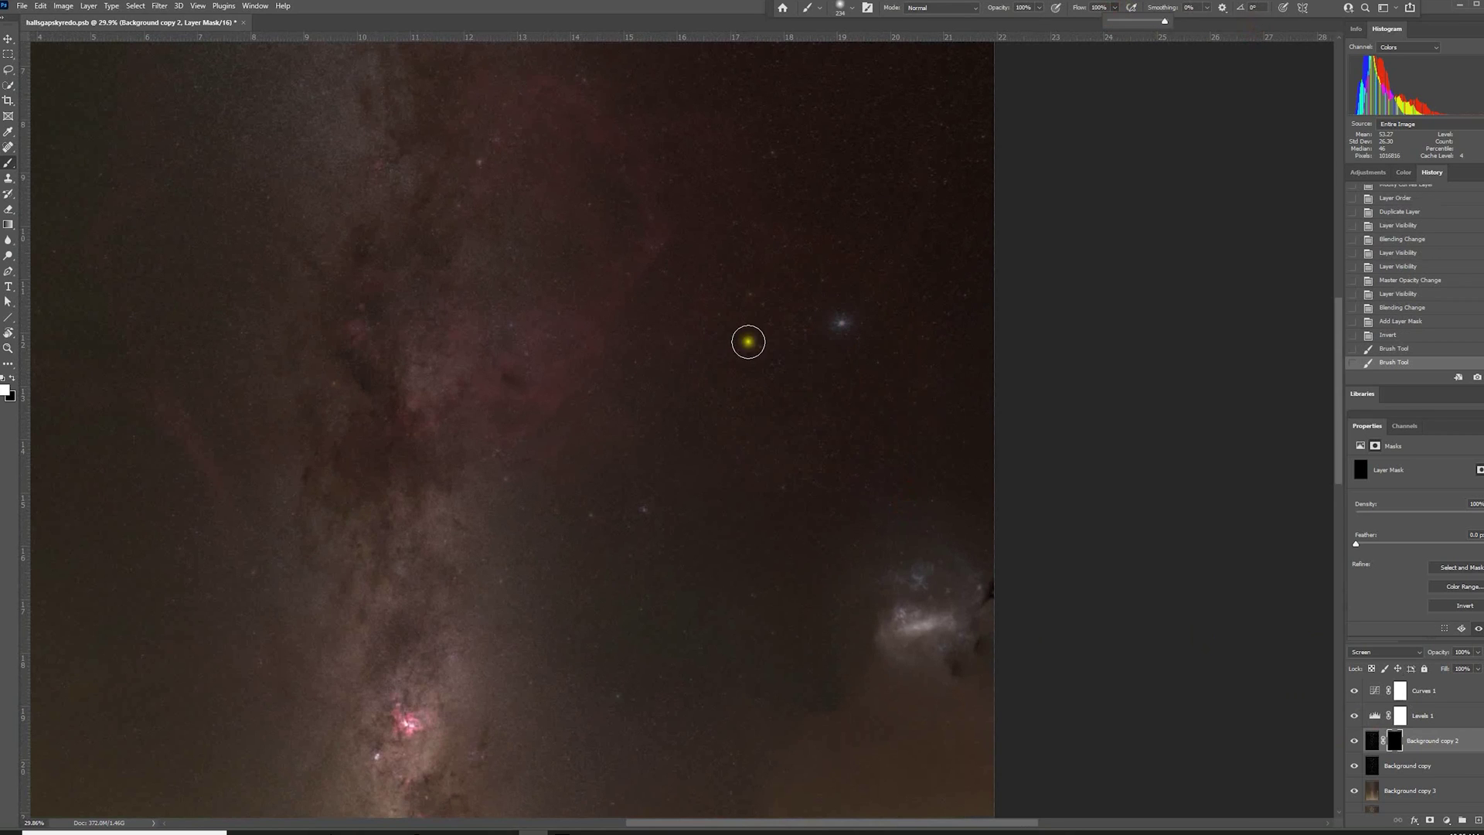
pyautogui.click(841, 322)
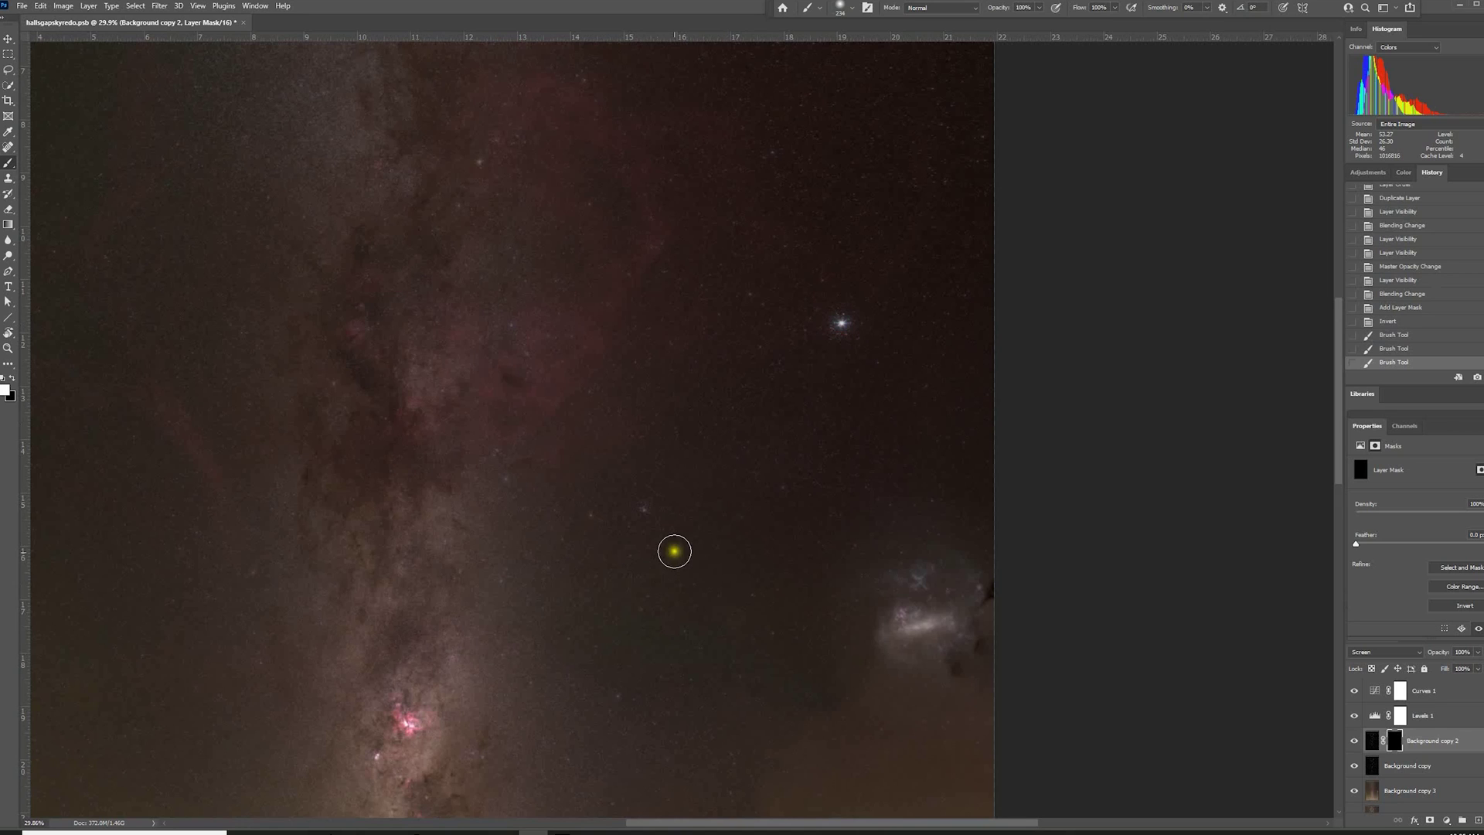
pyautogui.moveTo(671, 523)
pyautogui.mouseDown()
pyautogui.moveTo(649, 513)
pyautogui.moveTo(762, 689)
pyautogui.mouseUp()
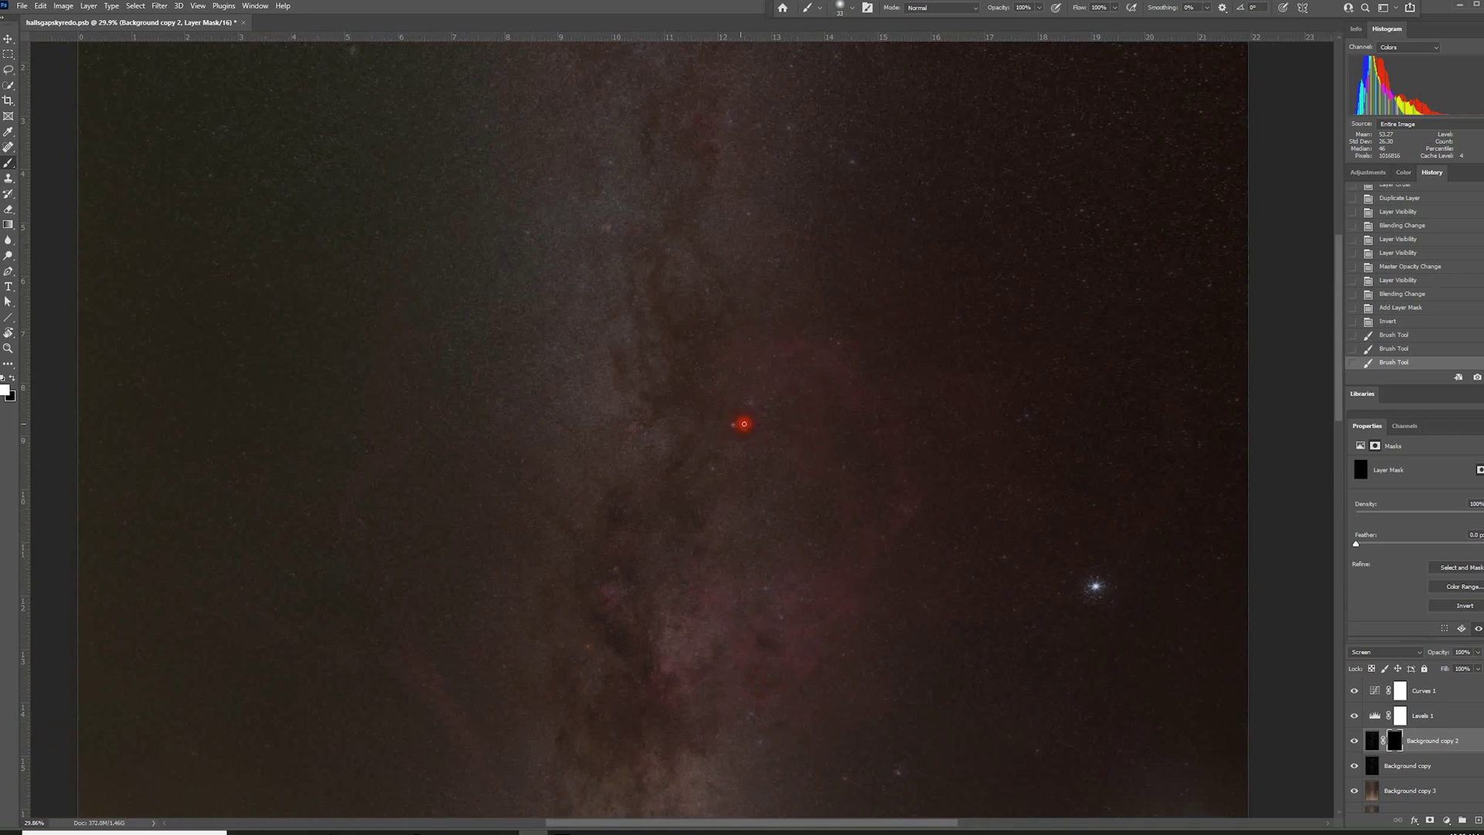
pyautogui.click(744, 423)
# Step: Enlarge the brush to 100 and reveal bright stars in the upper sky and near Carina
pyautogui.moveTo(837, 212); pyautogui.dragTo(860, 229)
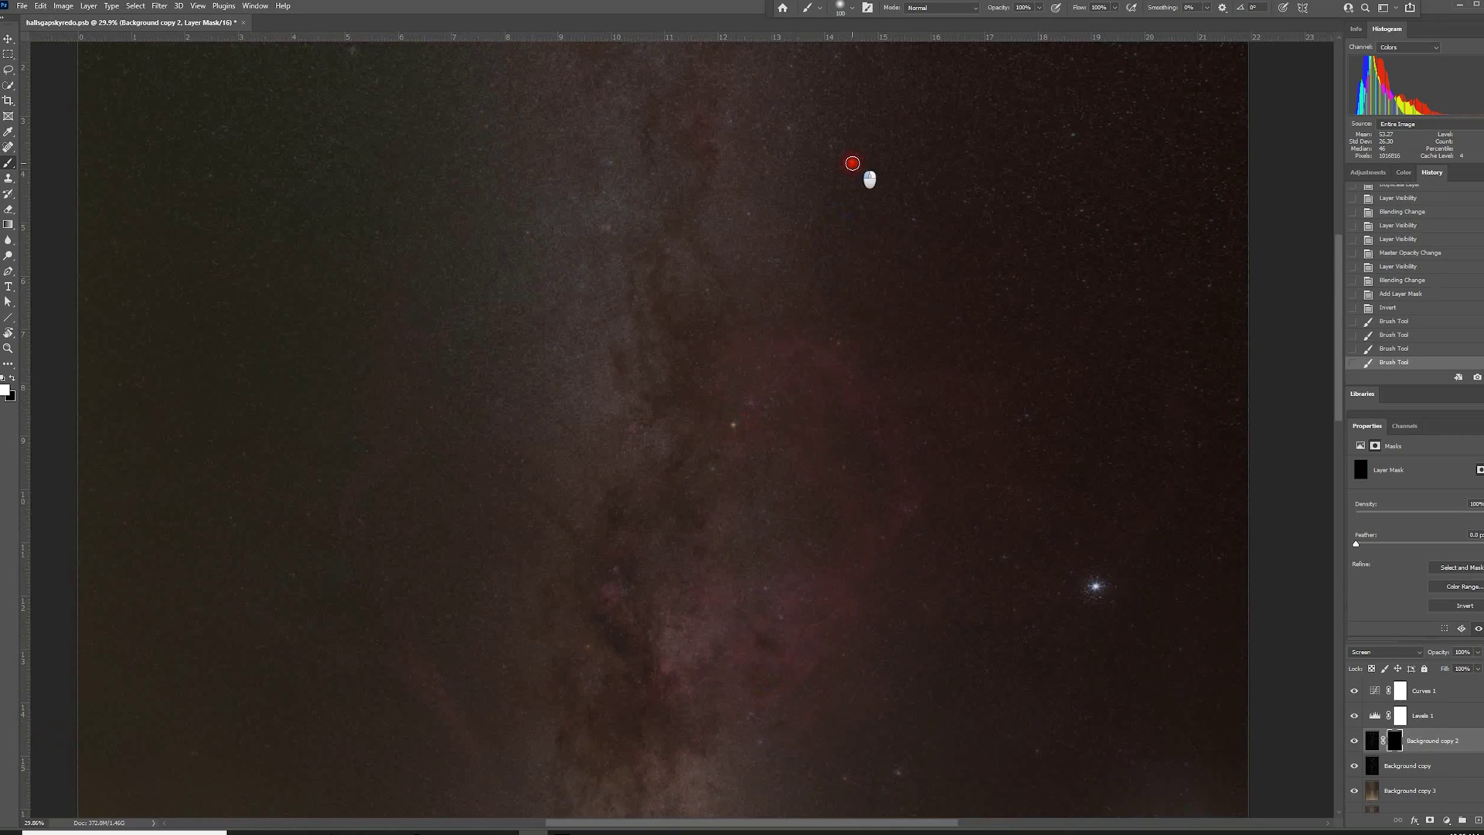
pyautogui.click(851, 163)
pyautogui.click(828, 145)
pyautogui.click(789, 132)
pyautogui.click(837, 343)
pyautogui.moveTo(844, 503); pyautogui.dragTo(844, 305)
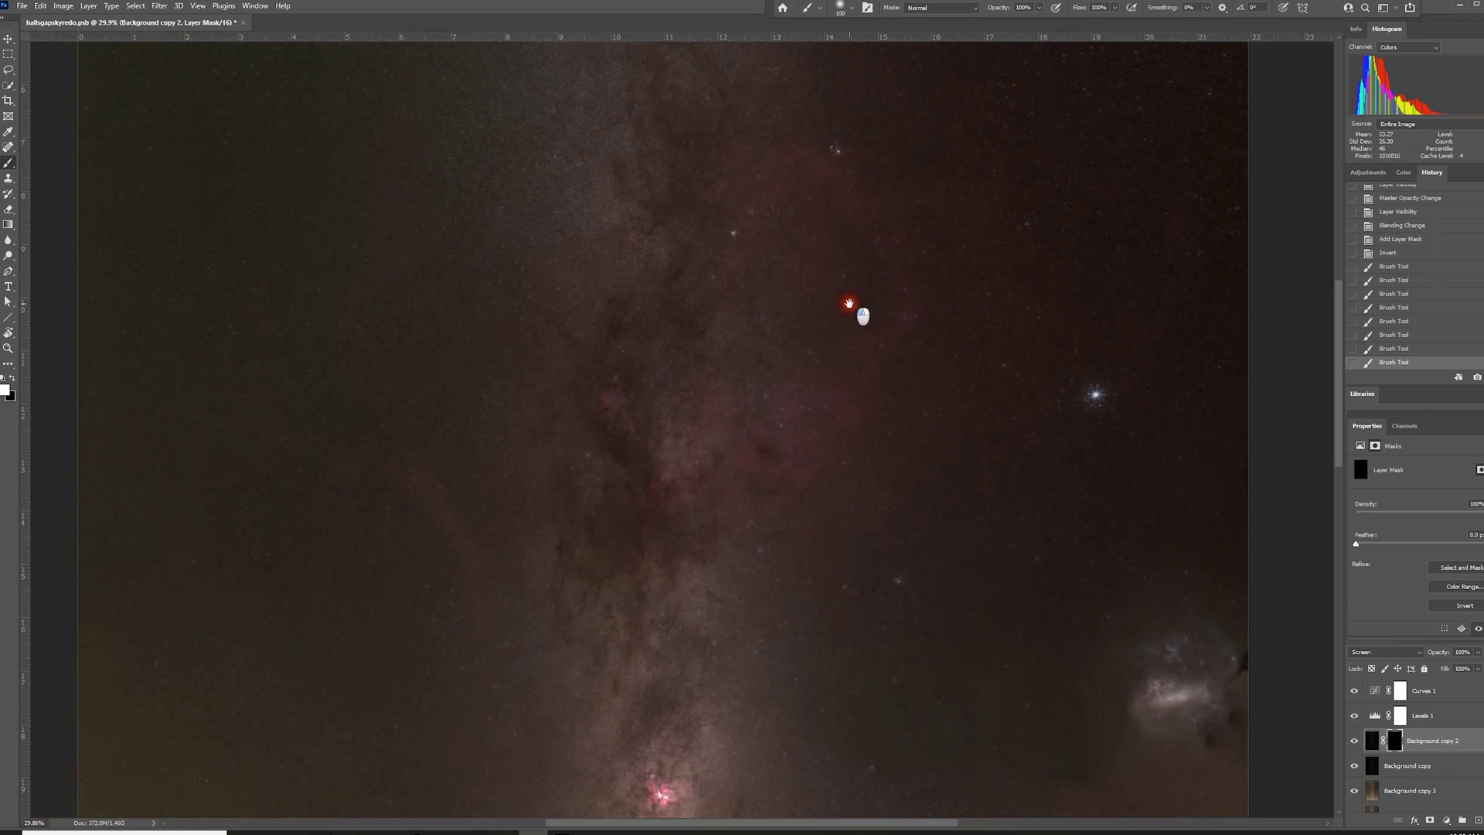
pyautogui.moveTo(845, 506); pyautogui.dragTo(838, 358)
pyautogui.click(892, 428)
pyautogui.click(839, 434)
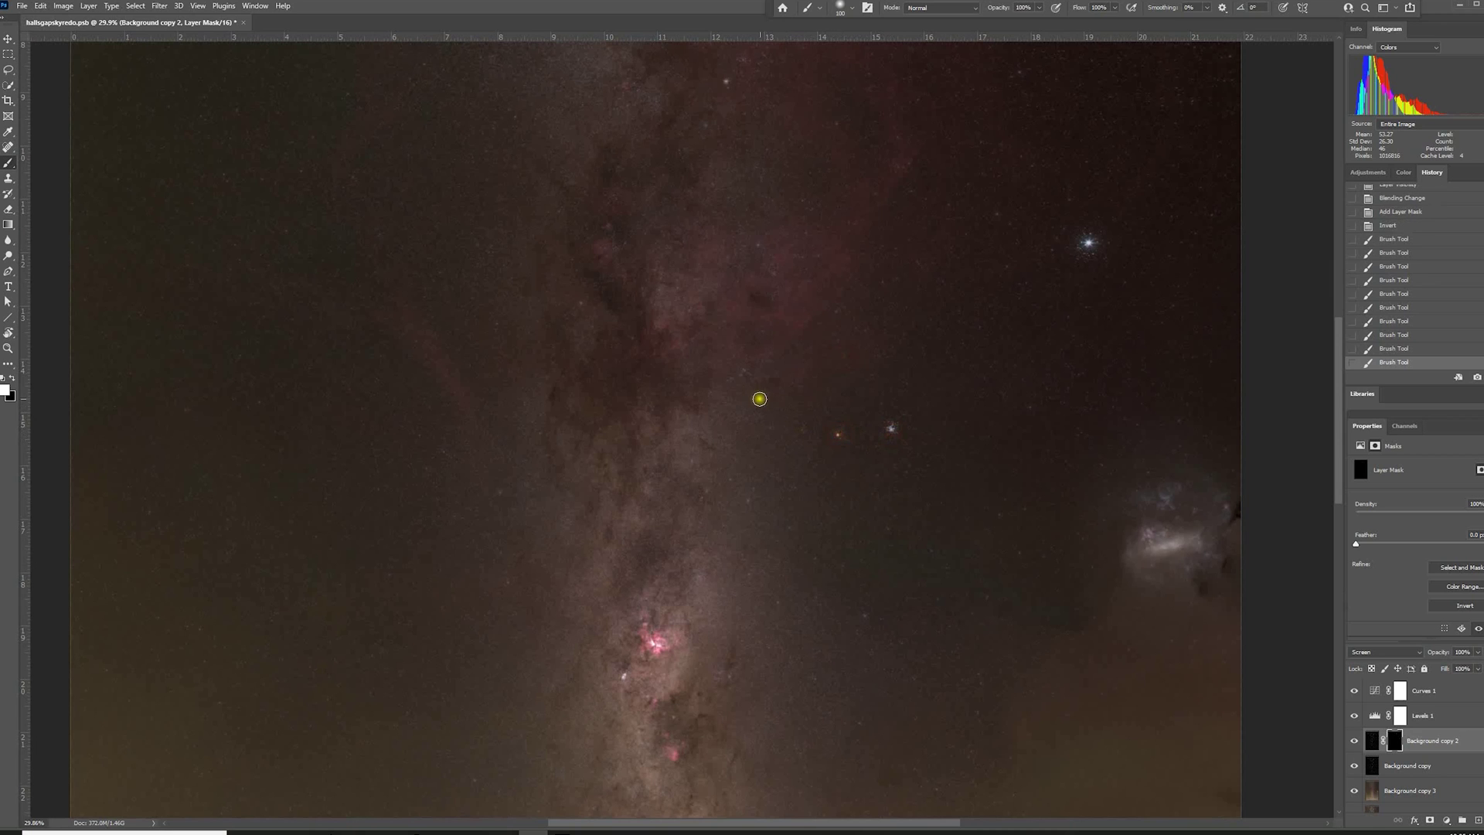
pyautogui.click(591, 316)
# Step: Reveal stars in the lower sky and paint back spots of the Milky Way core
pyautogui.moveTo(684, 635); pyautogui.dragTo(684, 387)
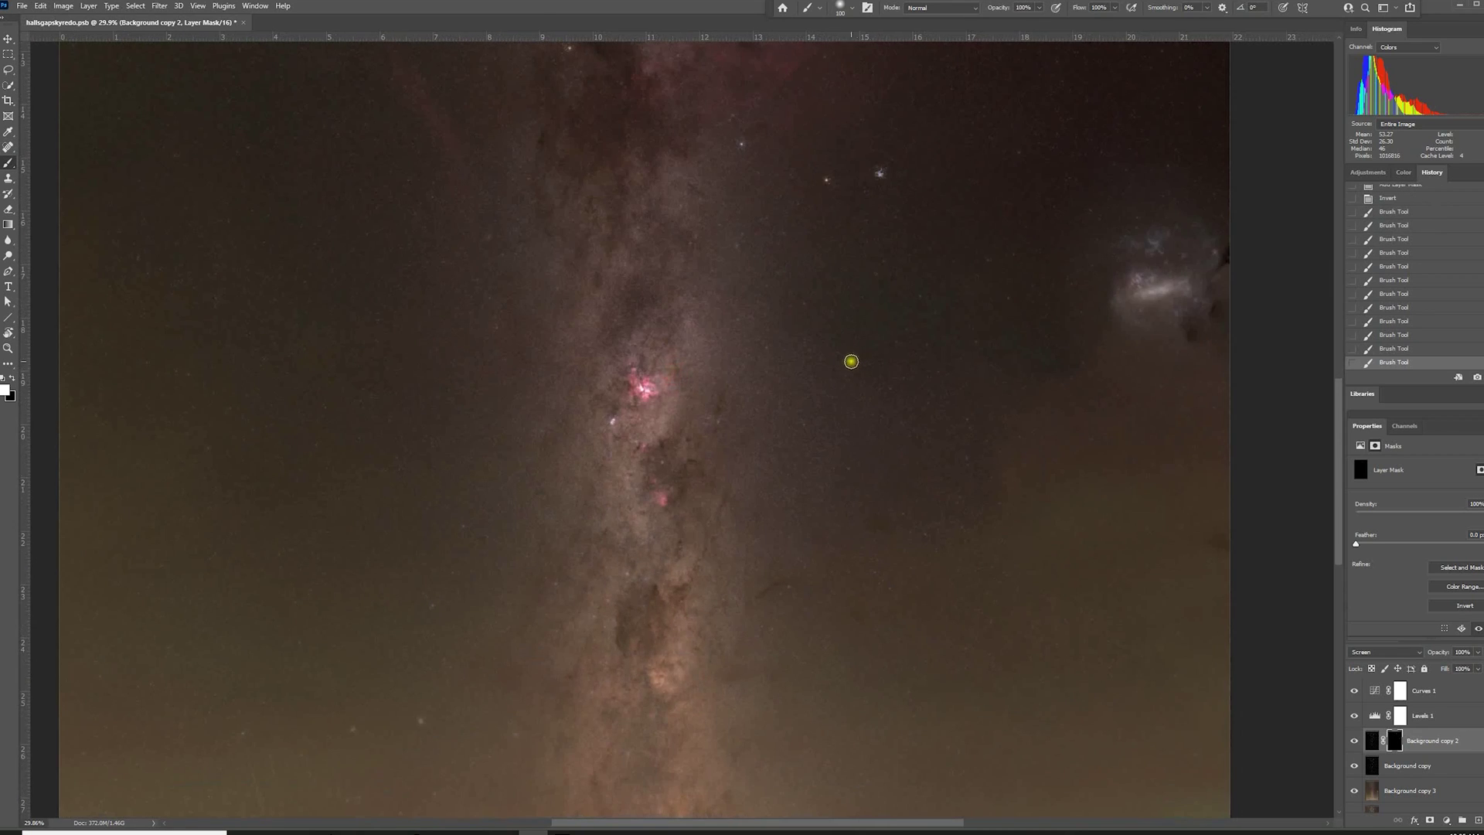
pyautogui.click(851, 361)
pyautogui.moveTo(804, 595); pyautogui.dragTo(830, 365)
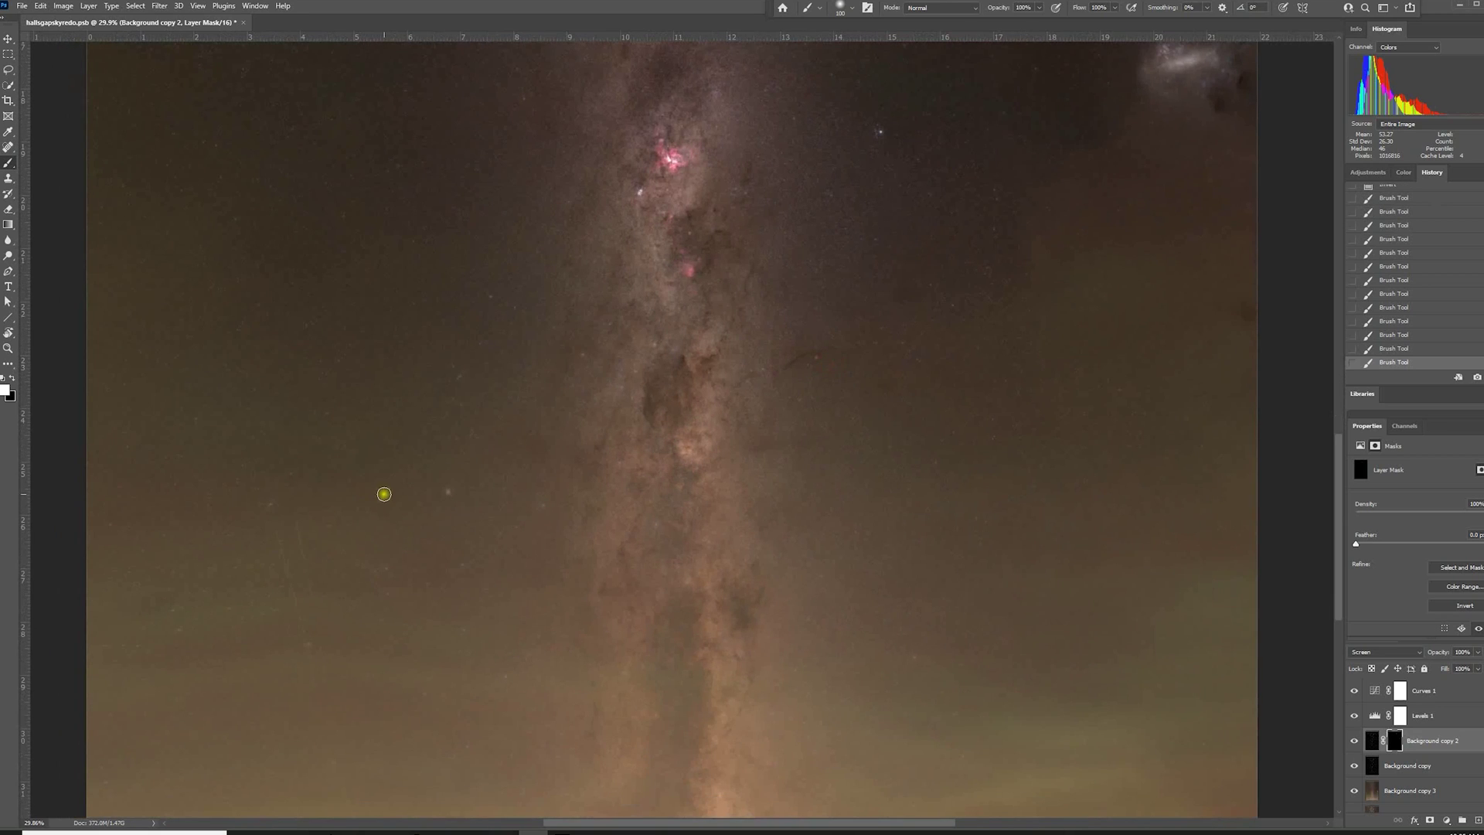
pyautogui.click(383, 500)
pyautogui.click(448, 493)
pyautogui.moveTo(671, 585); pyautogui.dragTo(759, 398)
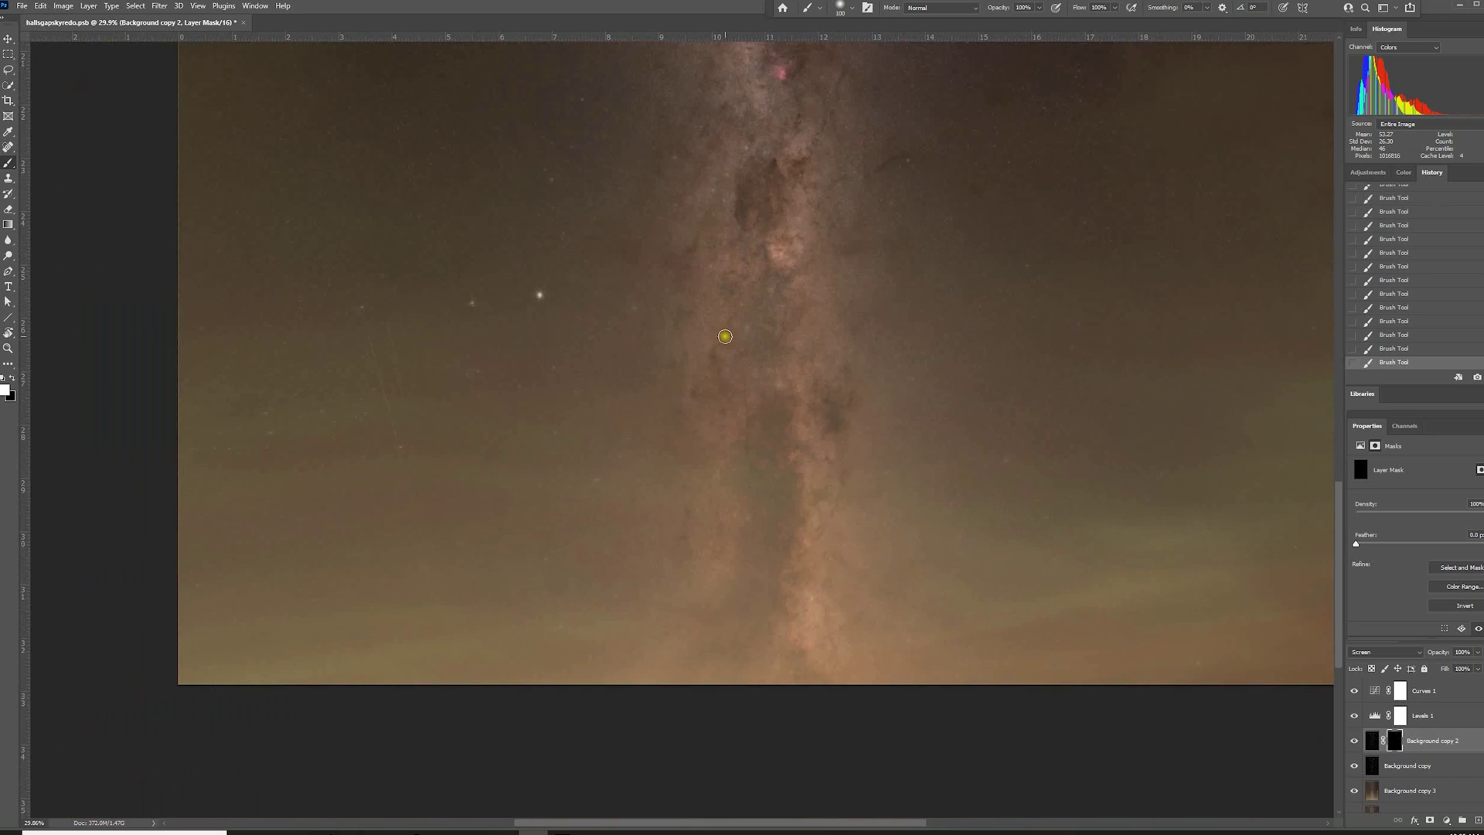
pyautogui.moveTo(723, 336); pyautogui.dragTo(739, 485)
pyautogui.click(742, 316)
pyautogui.click(739, 321)
pyautogui.click(734, 326)
pyautogui.click(728, 337)
# Step: Paint the Large Magellanic Cloud softly with a 368 brush at 22% flow
pyautogui.moveTo(835, 340); pyautogui.dragTo(939, 831)
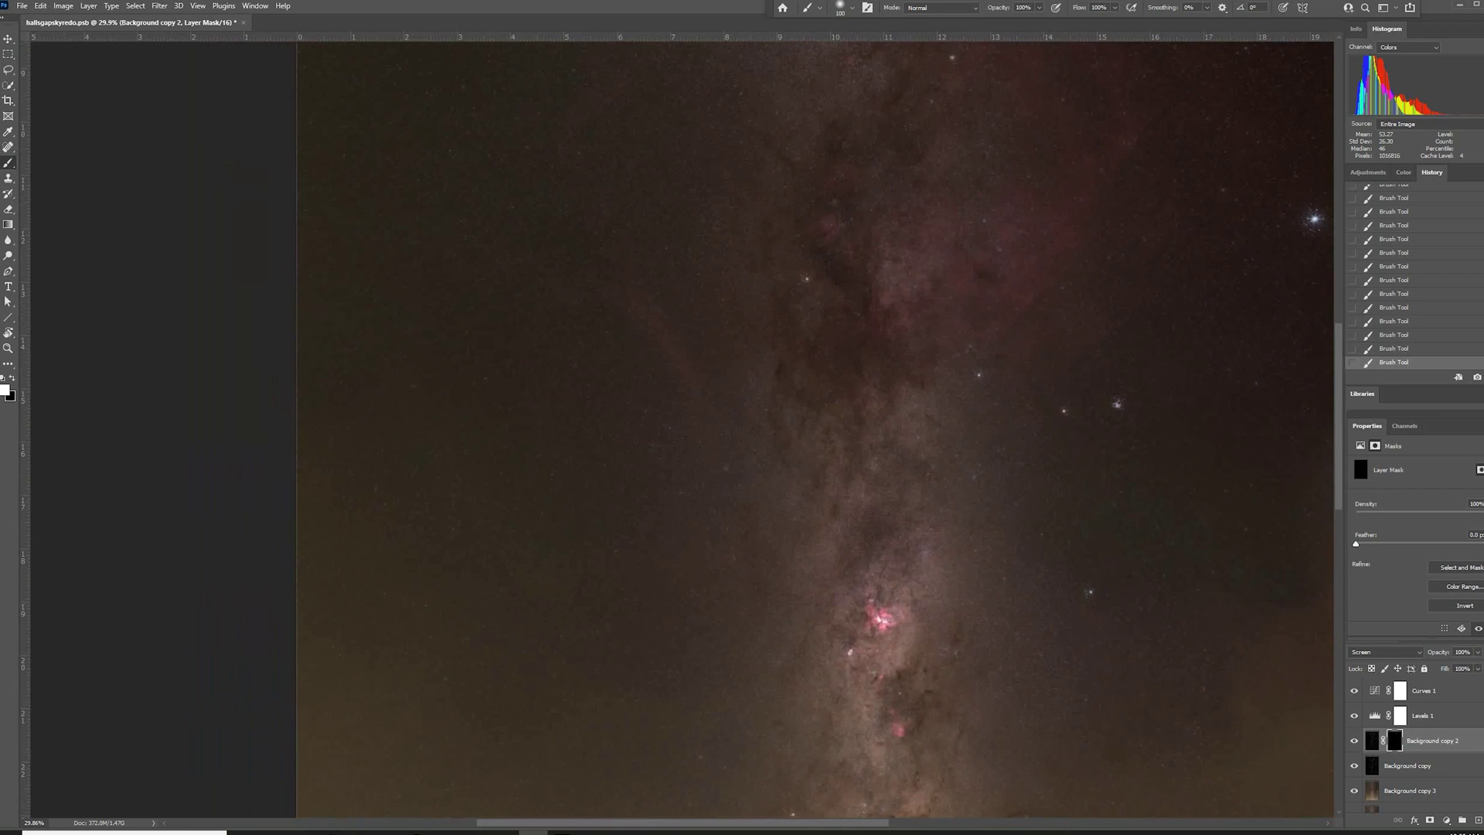
pyautogui.moveTo(876, 578)
pyautogui.mouseDown()
pyautogui.moveTo(676, 622)
pyautogui.moveTo(626, 555)
pyautogui.mouseUp()
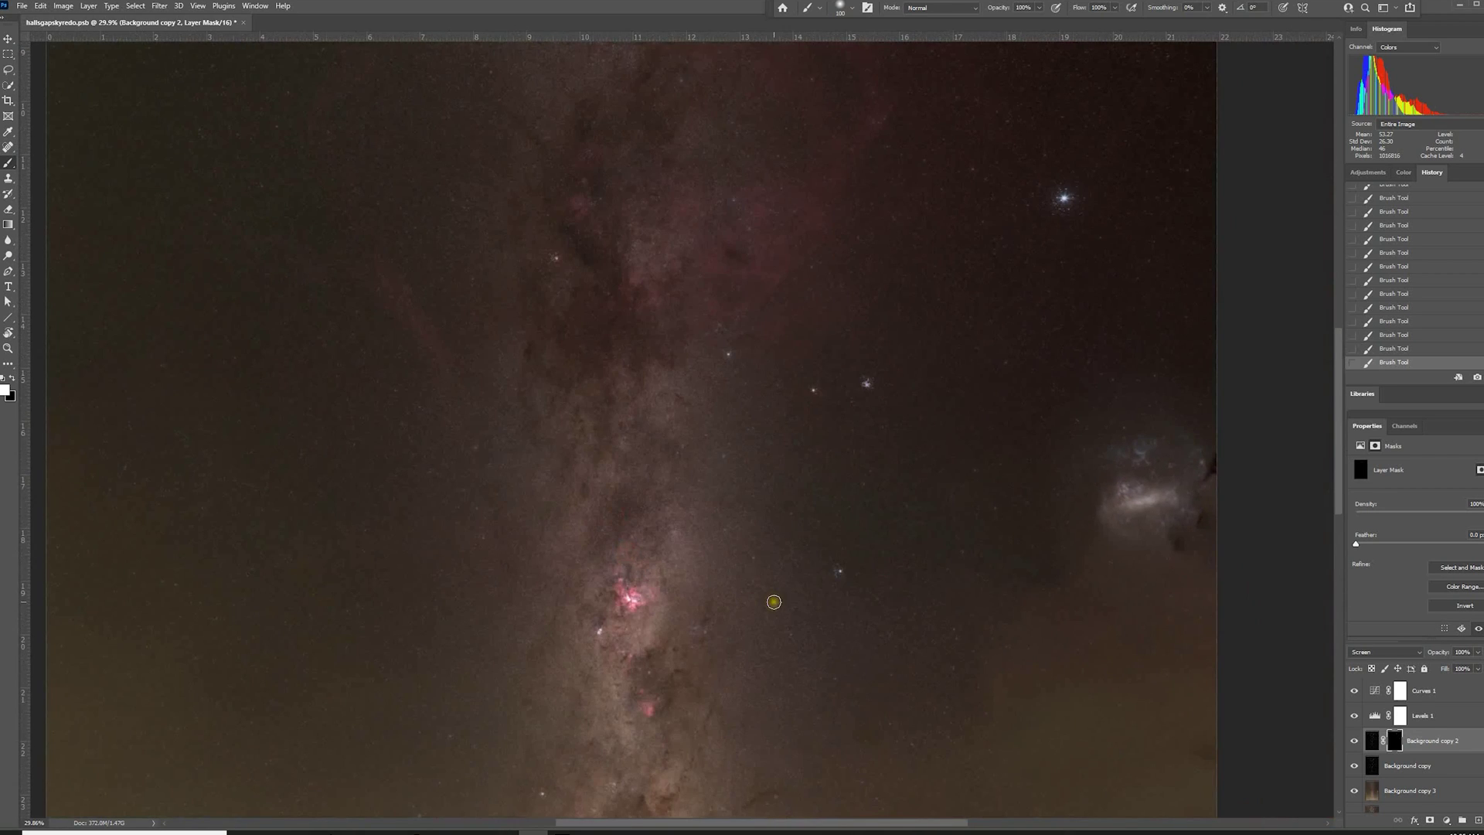
pyautogui.keyDown('alt'); pyautogui.rightClick(771, 601); pyautogui.keyUp('alt')
pyautogui.moveTo(1187, 473)
pyautogui.mouseDown()
pyautogui.moveTo(1154, 461)
pyautogui.moveTo(1124, 503)
pyautogui.moveTo(1143, 497)
pyautogui.moveTo(1133, 477)
pyautogui.moveTo(1166, 489)
pyautogui.moveTo(1114, 486)
pyautogui.moveTo(1185, 451)
pyautogui.moveTo(1099, 497)
pyautogui.moveTo(1180, 530)
pyautogui.moveTo(1120, 440)
pyautogui.moveTo(1126, 523)
pyautogui.moveTo(1129, 424)
pyautogui.moveTo(1151, 531)
pyautogui.moveTo(1166, 441)
pyautogui.mouseUp()
pyautogui.click(1116, 9)
pyautogui.moveTo(1117, 23); pyautogui.dragTo(1068, 37)
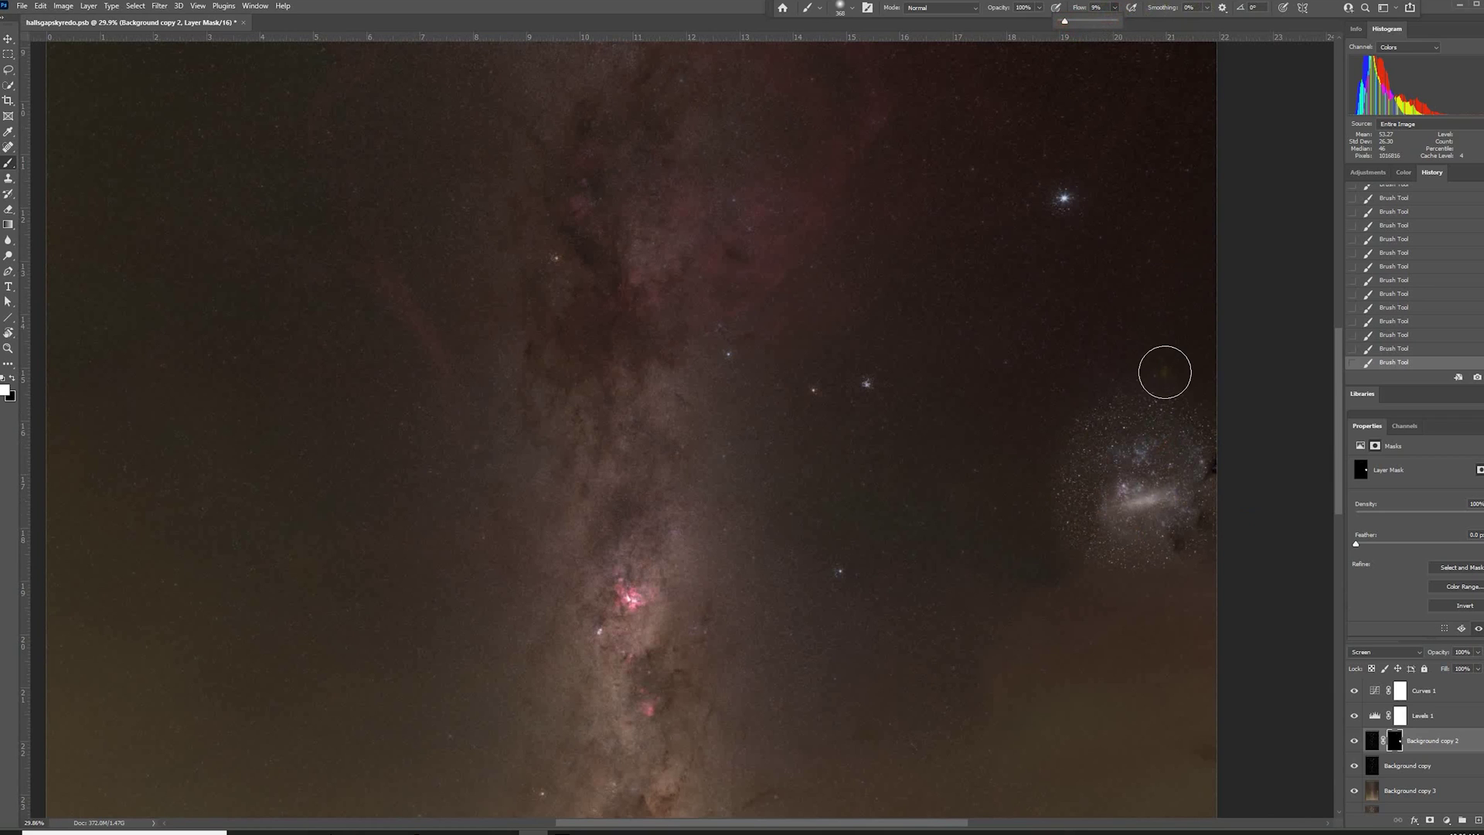
pyautogui.press('x')
pyautogui.moveTo(1169, 380)
pyautogui.mouseDown()
pyautogui.moveTo(1083, 385)
pyautogui.moveTo(1073, 409)
pyautogui.moveTo(1139, 363)
pyautogui.moveTo(1077, 449)
pyautogui.moveTo(1096, 398)
pyautogui.moveTo(1059, 507)
pyautogui.moveTo(1060, 460)
pyautogui.moveTo(1056, 526)
pyautogui.moveTo(1072, 558)
pyautogui.moveTo(1200, 565)
pyautogui.moveTo(1052, 565)
pyautogui.moveTo(1080, 575)
pyautogui.moveTo(1342, 528)
pyautogui.moveTo(1255, 403)
pyautogui.moveTo(1088, 378)
pyautogui.moveTo(877, 498)
pyautogui.moveTo(811, 496)
pyautogui.mouseUp()
pyautogui.press('z')
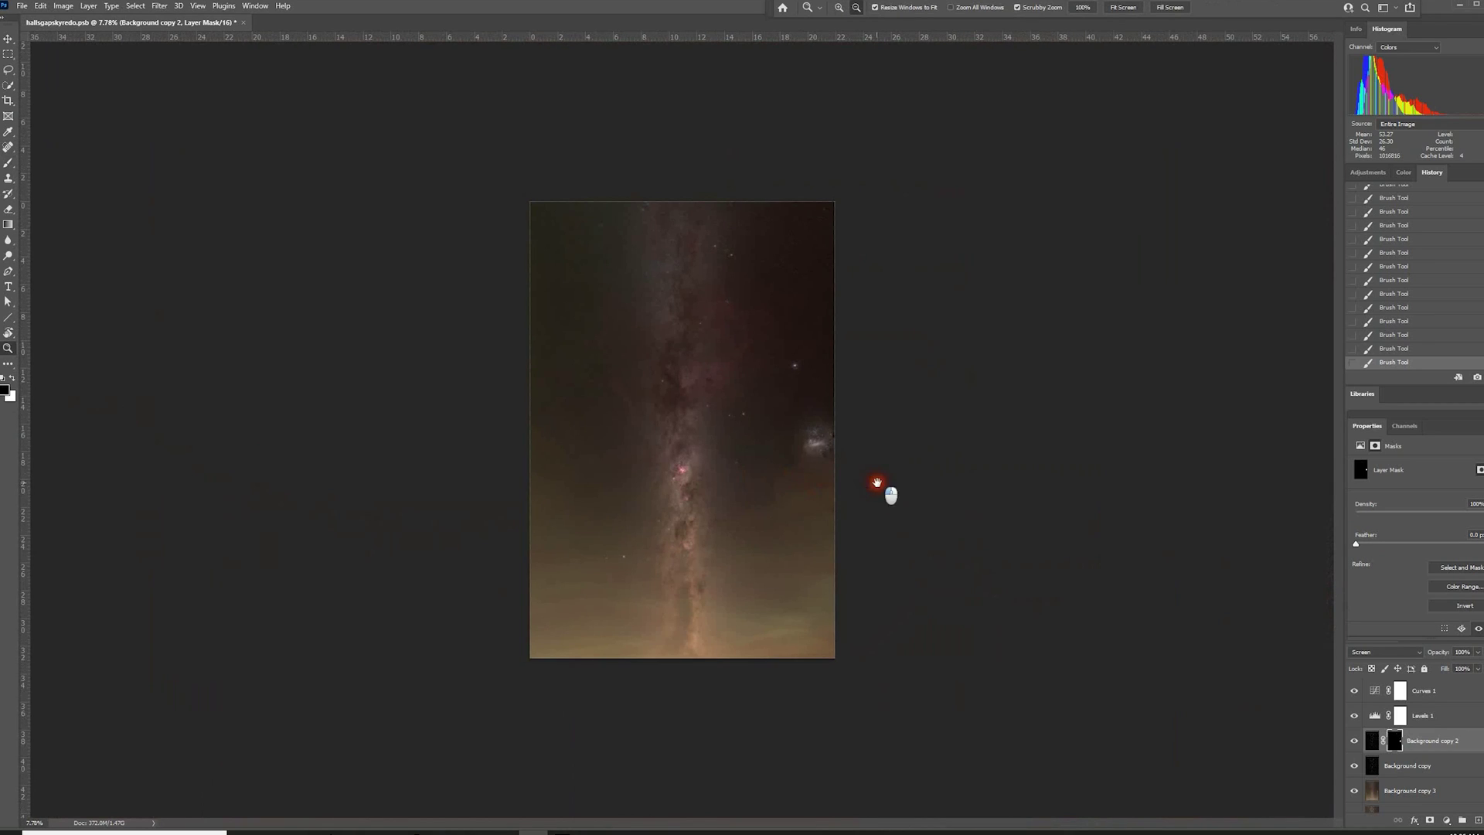
# Step: Frame the Milky Way core and enlarge the brush to 1430 px
pyautogui.moveTo(687, 417); pyautogui.dragTo(735, 429)
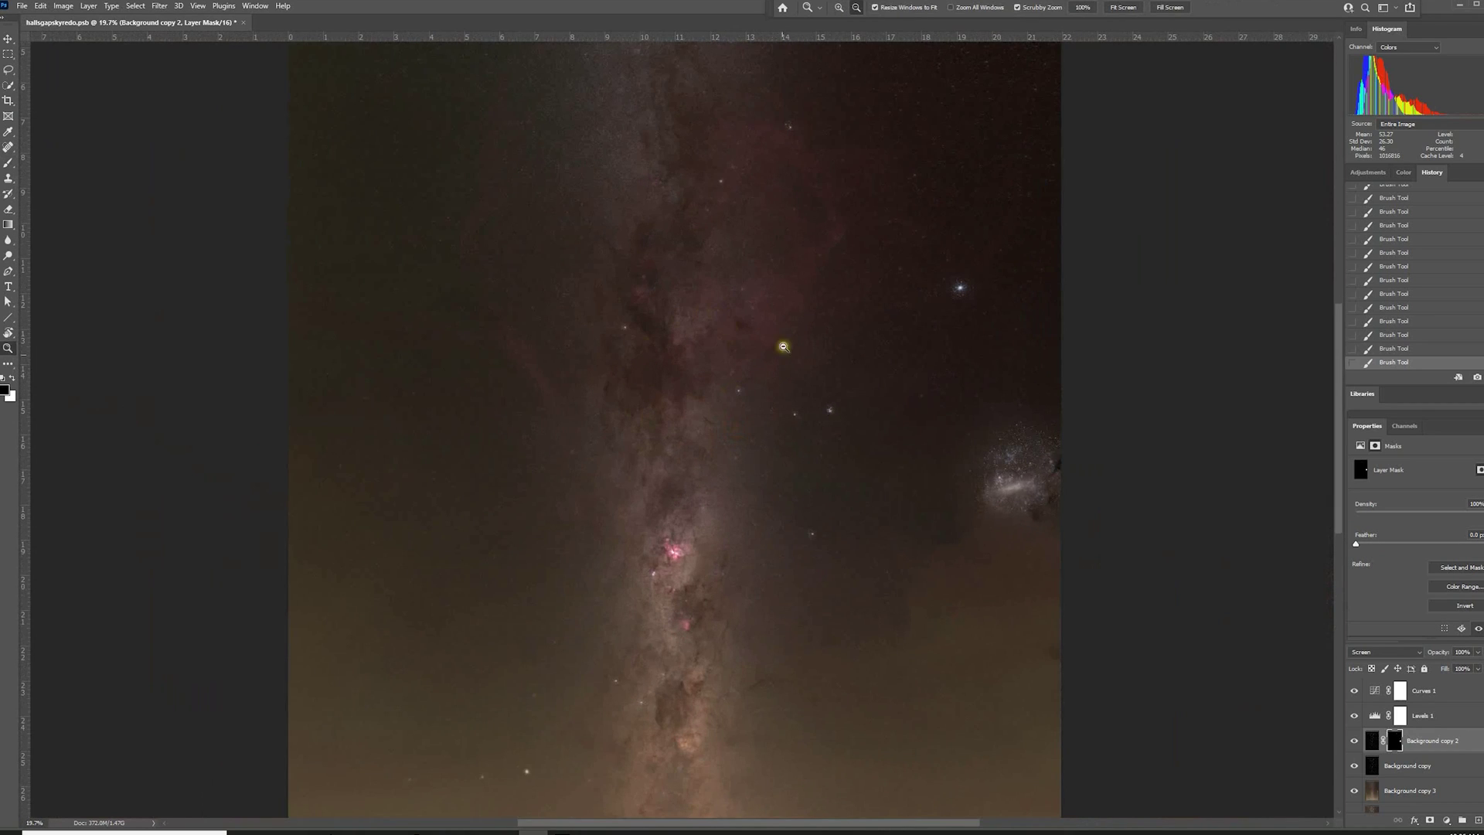
pyautogui.moveTo(647, 406); pyautogui.dragTo(787, 308)
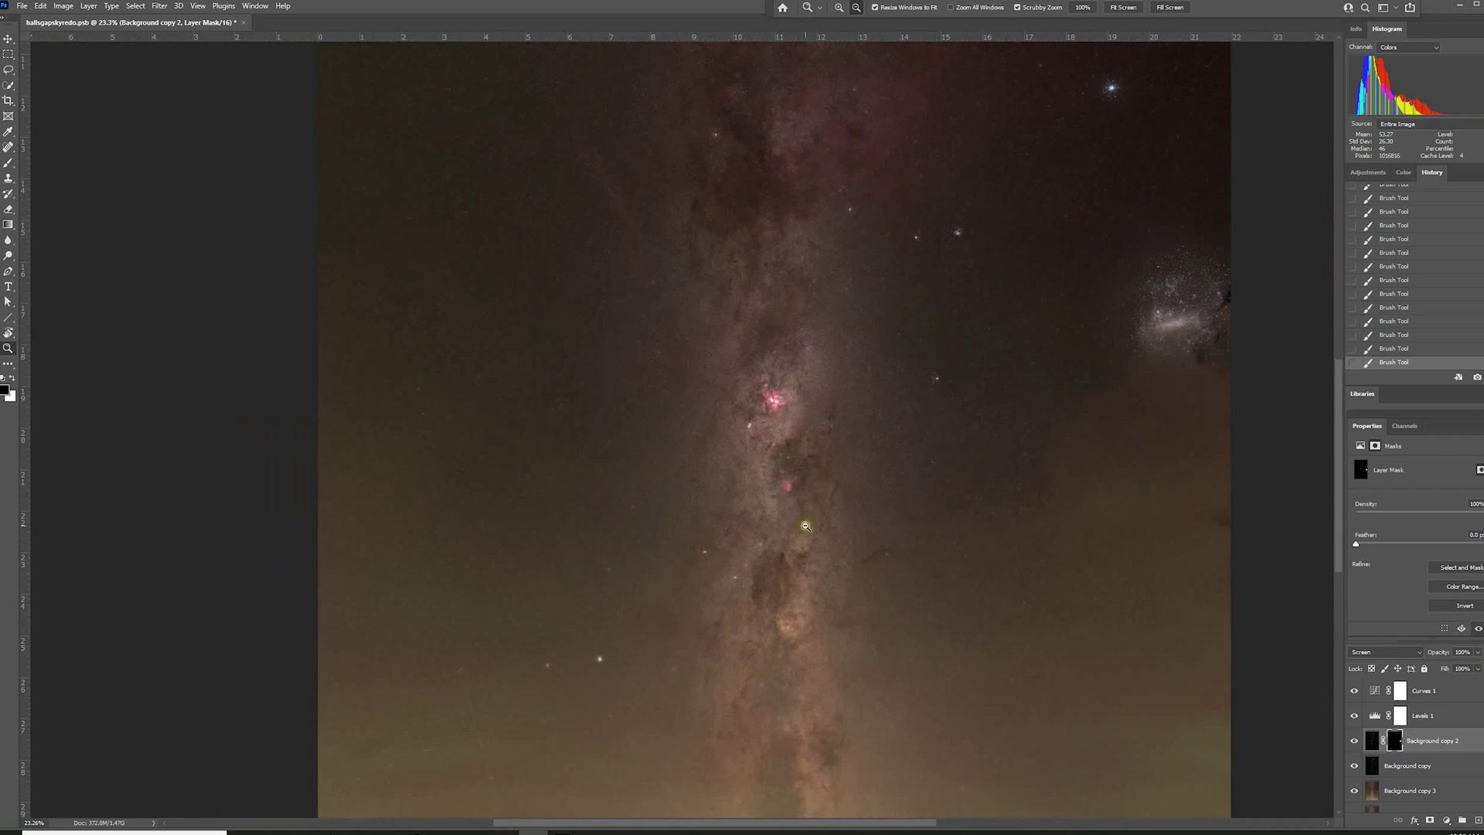
pyautogui.moveTo(805, 526); pyautogui.dragTo(769, 517)
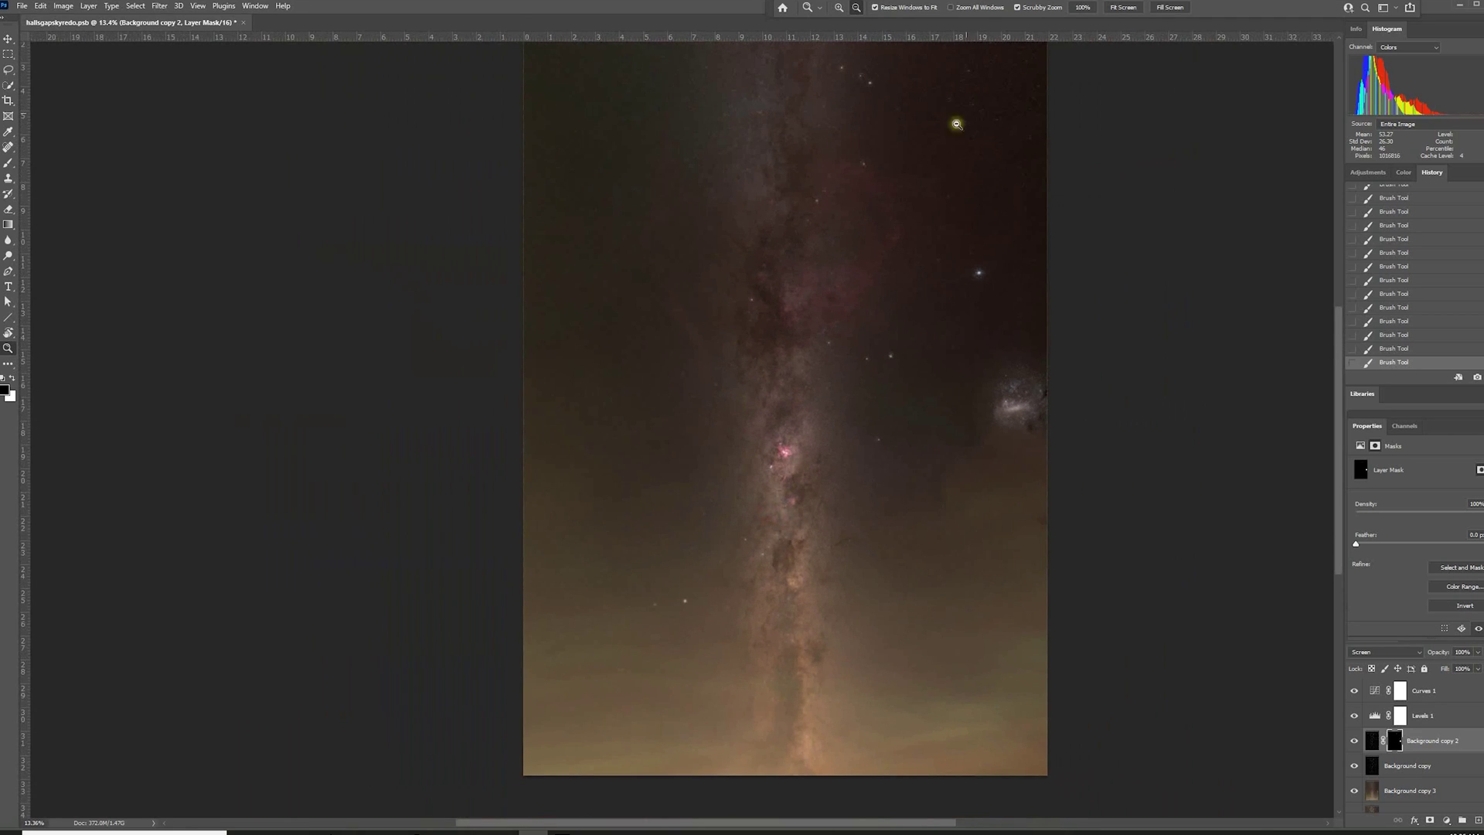
pyautogui.moveTo(868, 589); pyautogui.dragTo(835, 595)
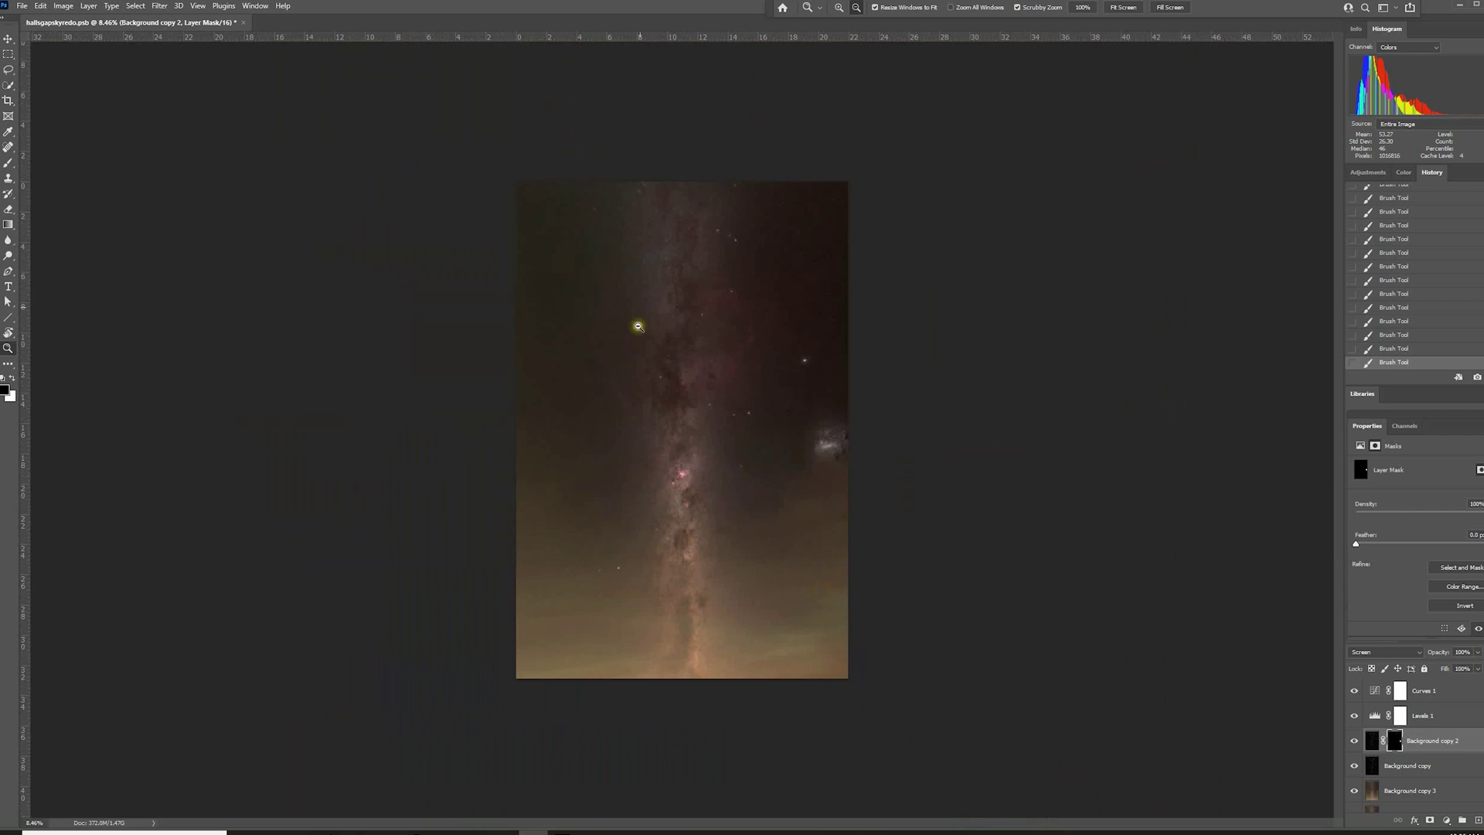
pyautogui.moveTo(633, 537); pyautogui.dragTo(687, 544)
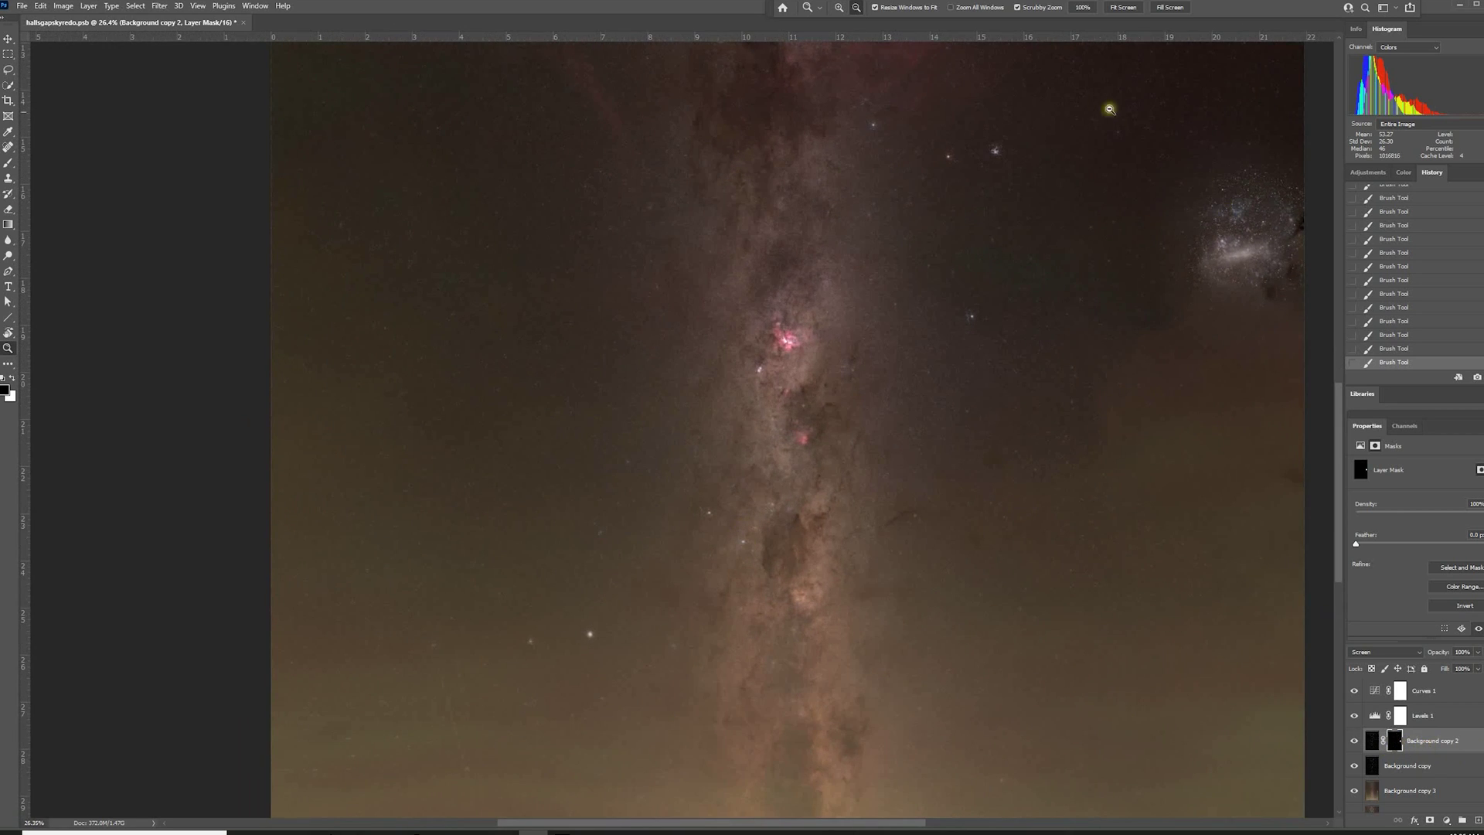
pyautogui.press('b')
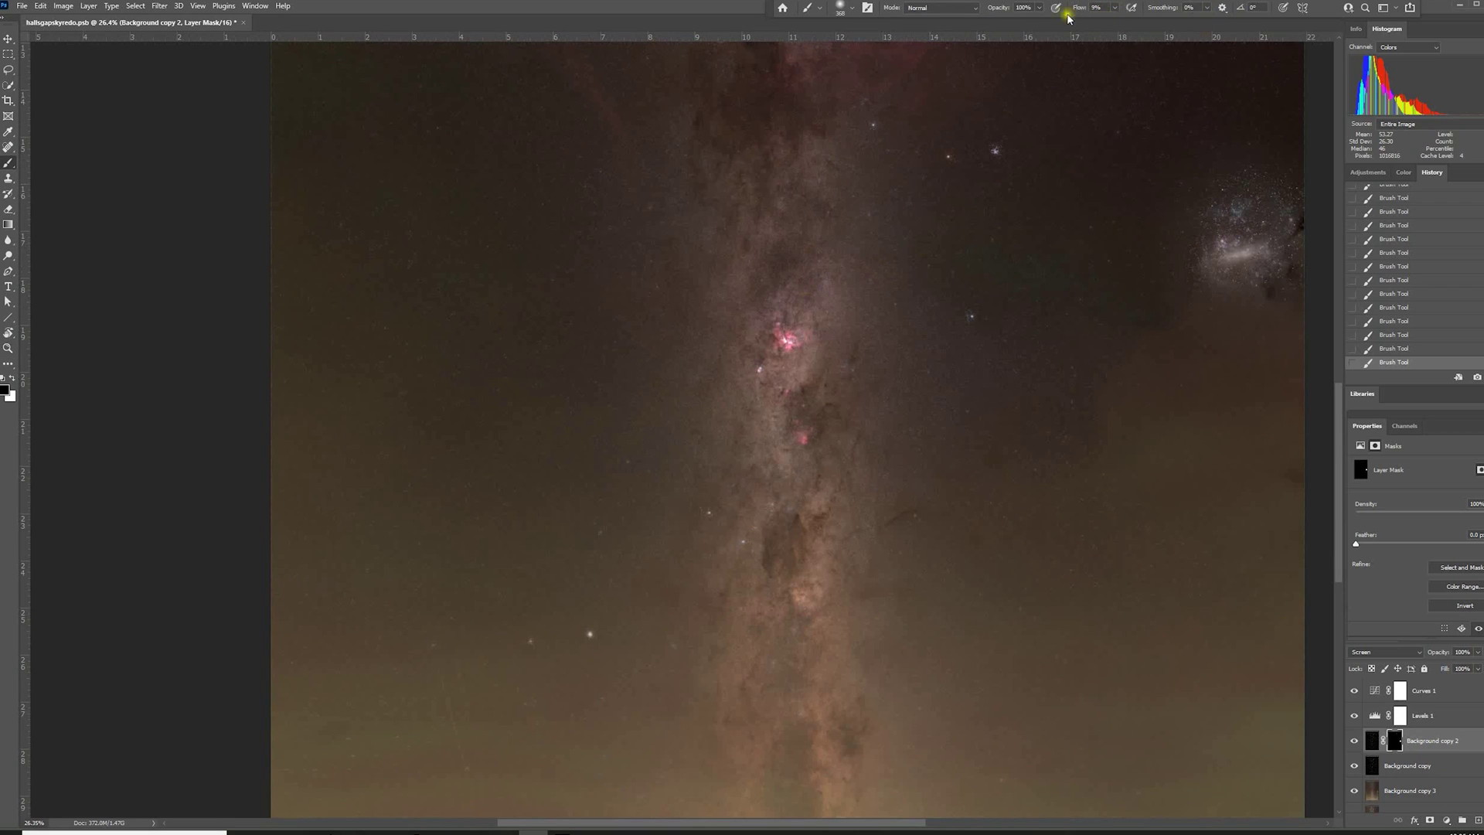
pyautogui.moveTo(782, 639); pyautogui.dragTo(765, 402)
pyautogui.moveTo(719, 653)
pyautogui.mouseDown()
pyautogui.moveTo(804, 638)
pyautogui.moveTo(769, 630)
pyautogui.moveTo(768, 543)
pyautogui.moveTo(716, 343)
pyautogui.moveTo(728, 135)
pyautogui.moveTo(822, 126)
pyautogui.moveTo(853, 185)
pyautogui.moveTo(855, 295)
pyautogui.moveTo(781, 549)
pyautogui.mouseUp()
# Step: Paint soft low-flow mask strokes up the Milky Way core, including its right side and Carina
pyautogui.moveTo(770, 417); pyautogui.dragTo(789, 782)
pyautogui.moveTo(738, 527)
pyautogui.mouseDown()
pyautogui.moveTo(695, 208)
pyautogui.moveTo(732, 159)
pyautogui.mouseUp()
pyautogui.moveTo(911, 109)
pyautogui.mouseDown()
pyautogui.moveTo(930, 120)
pyautogui.moveTo(887, 530)
pyautogui.moveTo(828, 563)
pyautogui.moveTo(838, 773)
pyautogui.mouseUp()
pyautogui.moveTo(731, 541); pyautogui.dragTo(726, 293)
pyautogui.moveTo(1012, 123); pyautogui.dragTo(981, 598)
pyautogui.moveTo(719, 317)
pyautogui.mouseDown()
pyautogui.moveTo(673, 151)
pyautogui.moveTo(768, 99)
pyautogui.mouseUp()
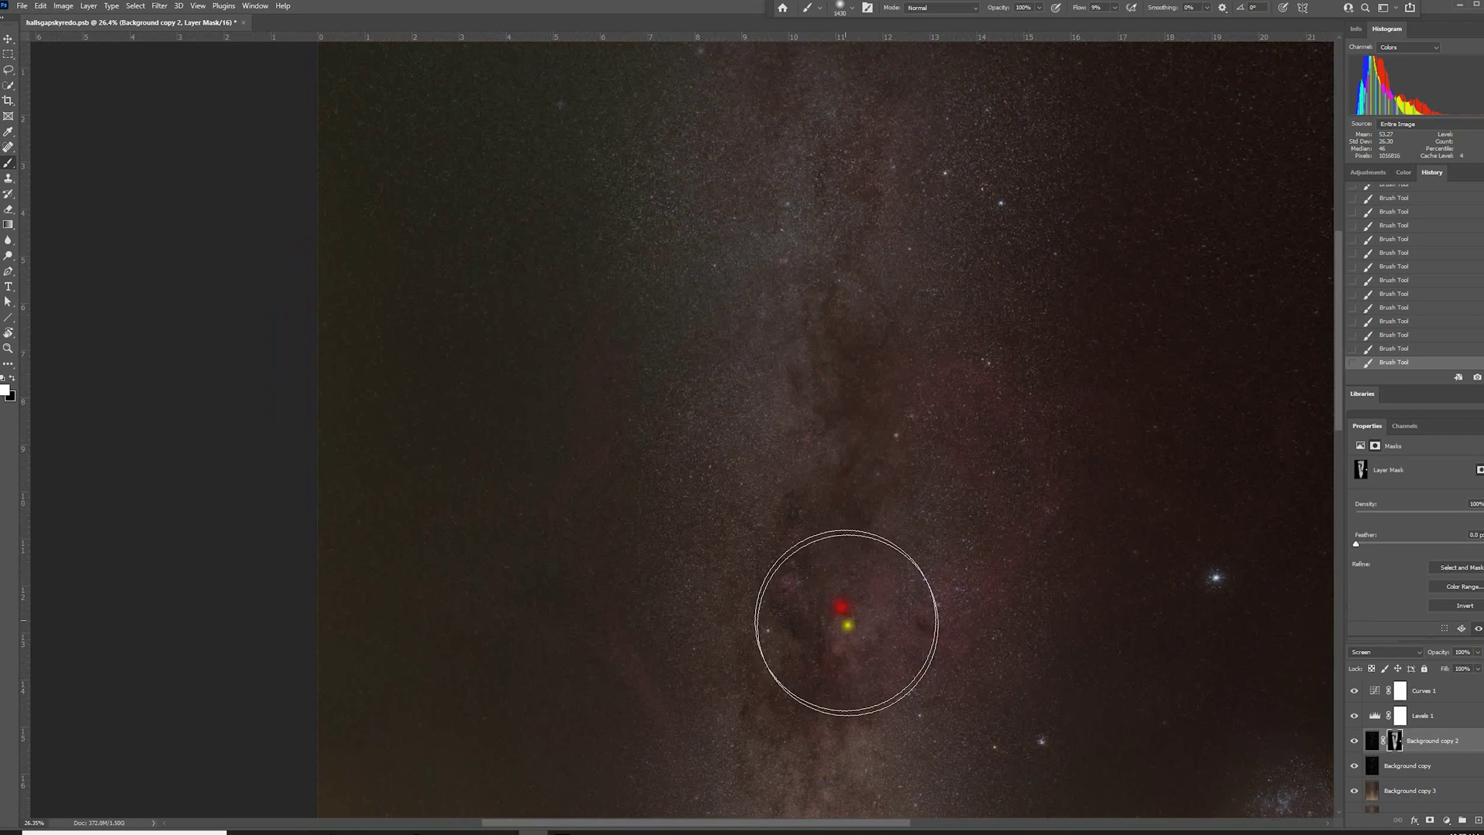
pyautogui.moveTo(861, 653); pyautogui.dragTo(850, 276)
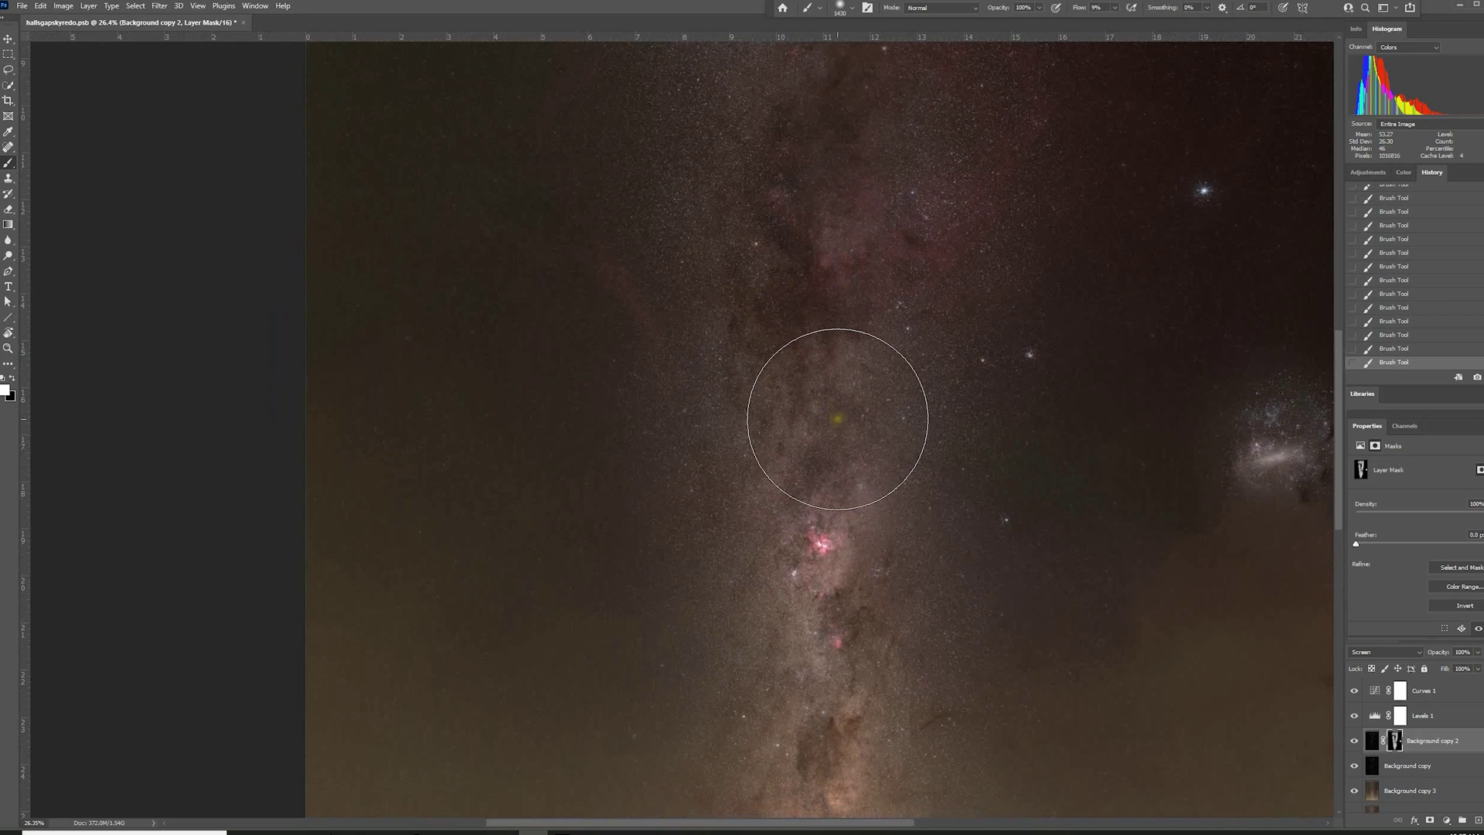
pyautogui.press('z')
pyautogui.click(805, 416)
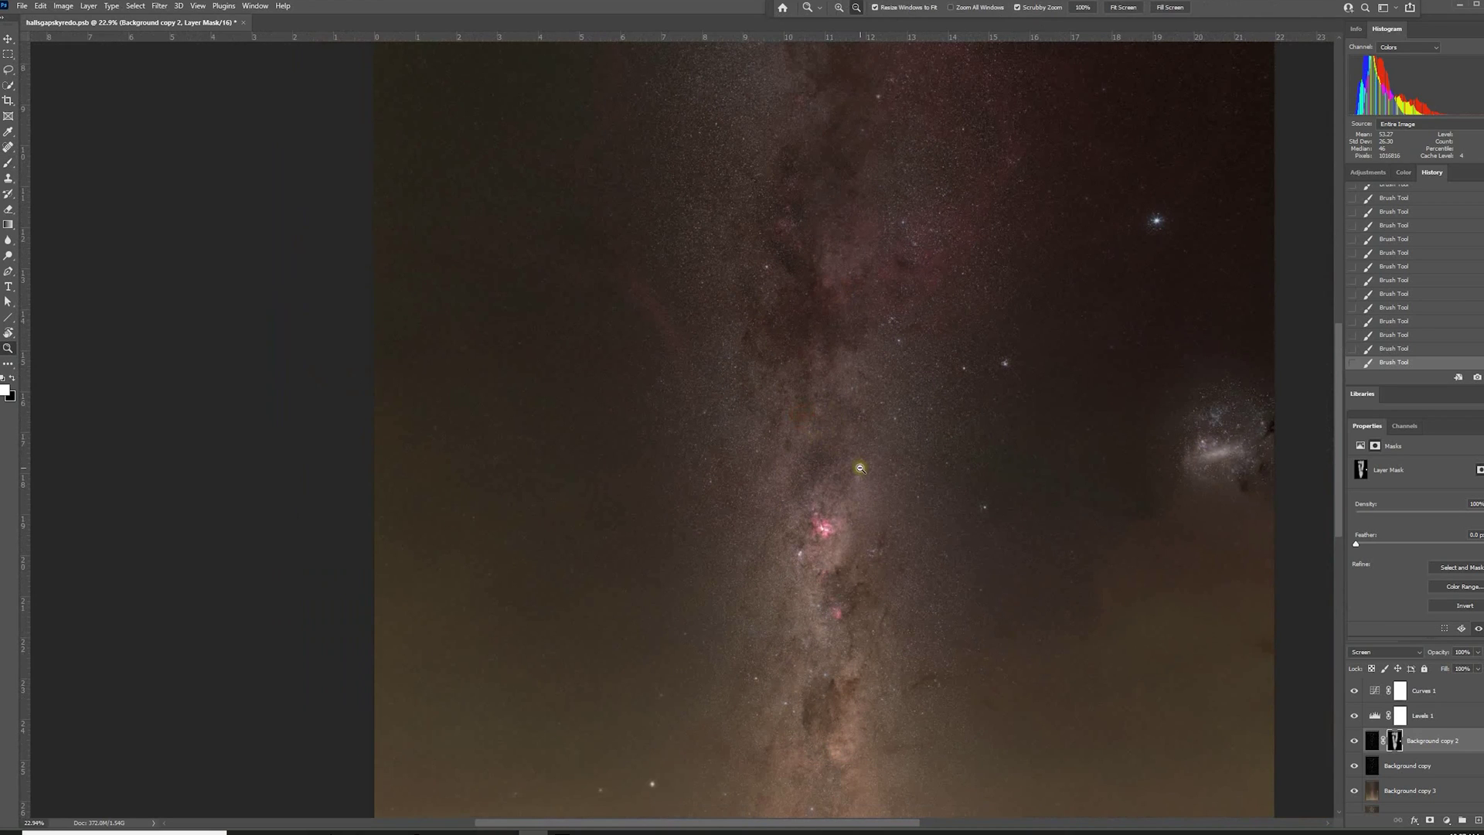
pyautogui.moveTo(860, 468); pyautogui.dragTo(816, 462)
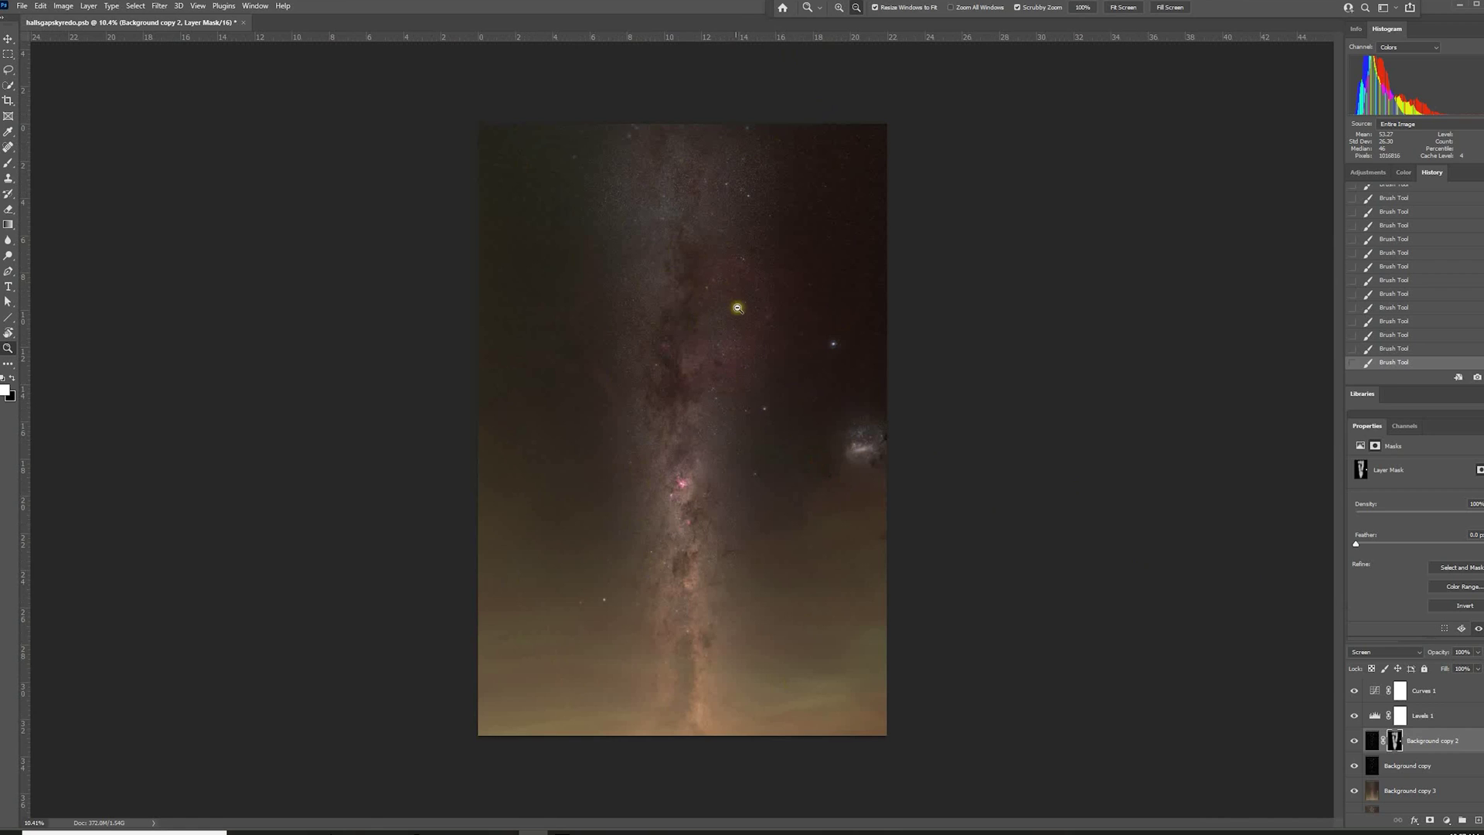
# Step: Target Background copy 2's pixels and lower its opacity to 66%
pyautogui.click(1446, 740)
pyautogui.click(1475, 653)
pyautogui.moveTo(1474, 669); pyautogui.dragTo(1461, 669)
pyautogui.moveTo(702, 383); pyautogui.dragTo(684, 418)
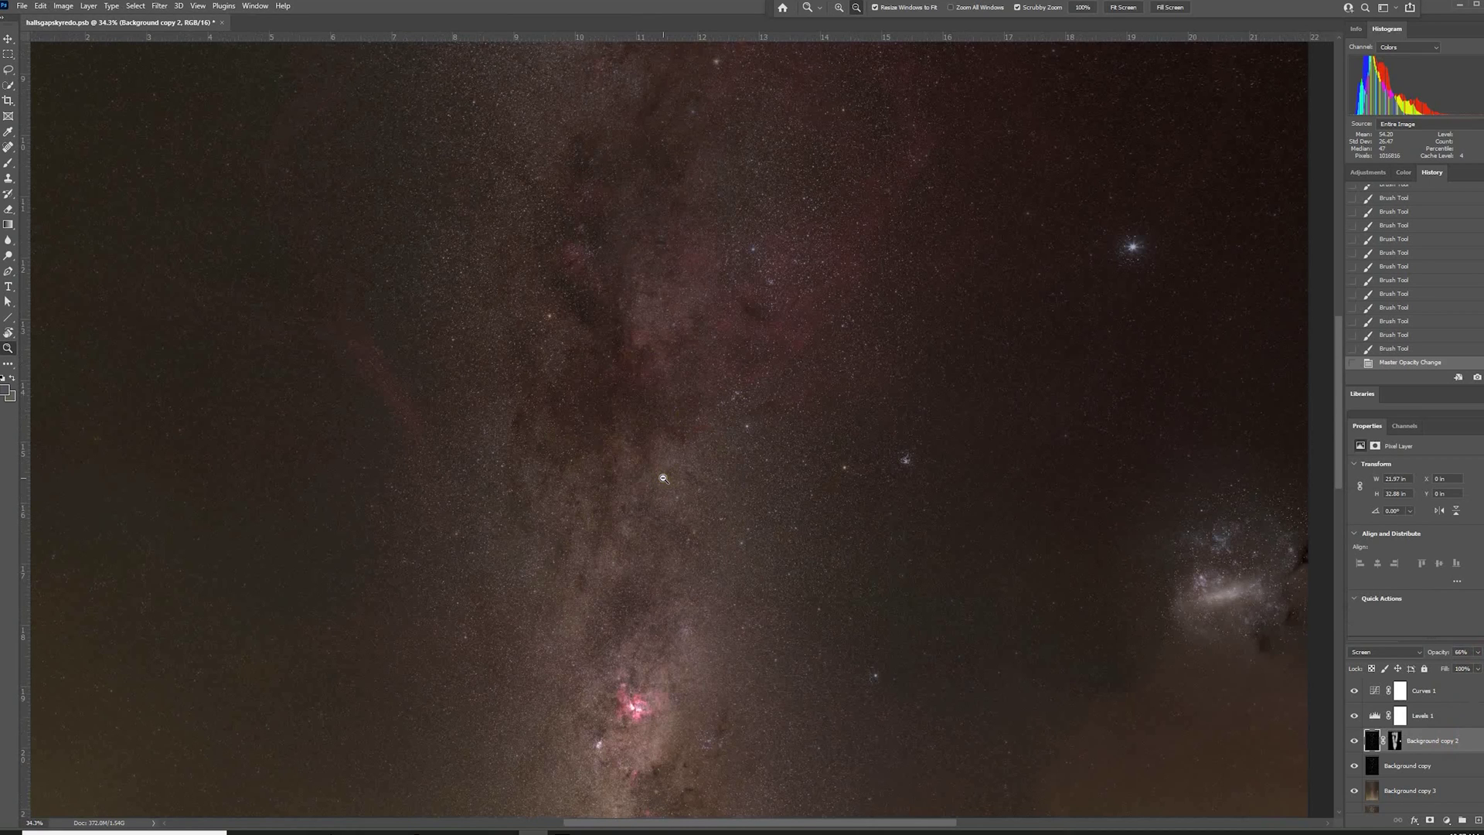
# Step: Zoom and pan across the whole image, top to bottom, to inspect the dimmed stars
pyautogui.moveTo(629, 404); pyautogui.dragTo(596, 394)
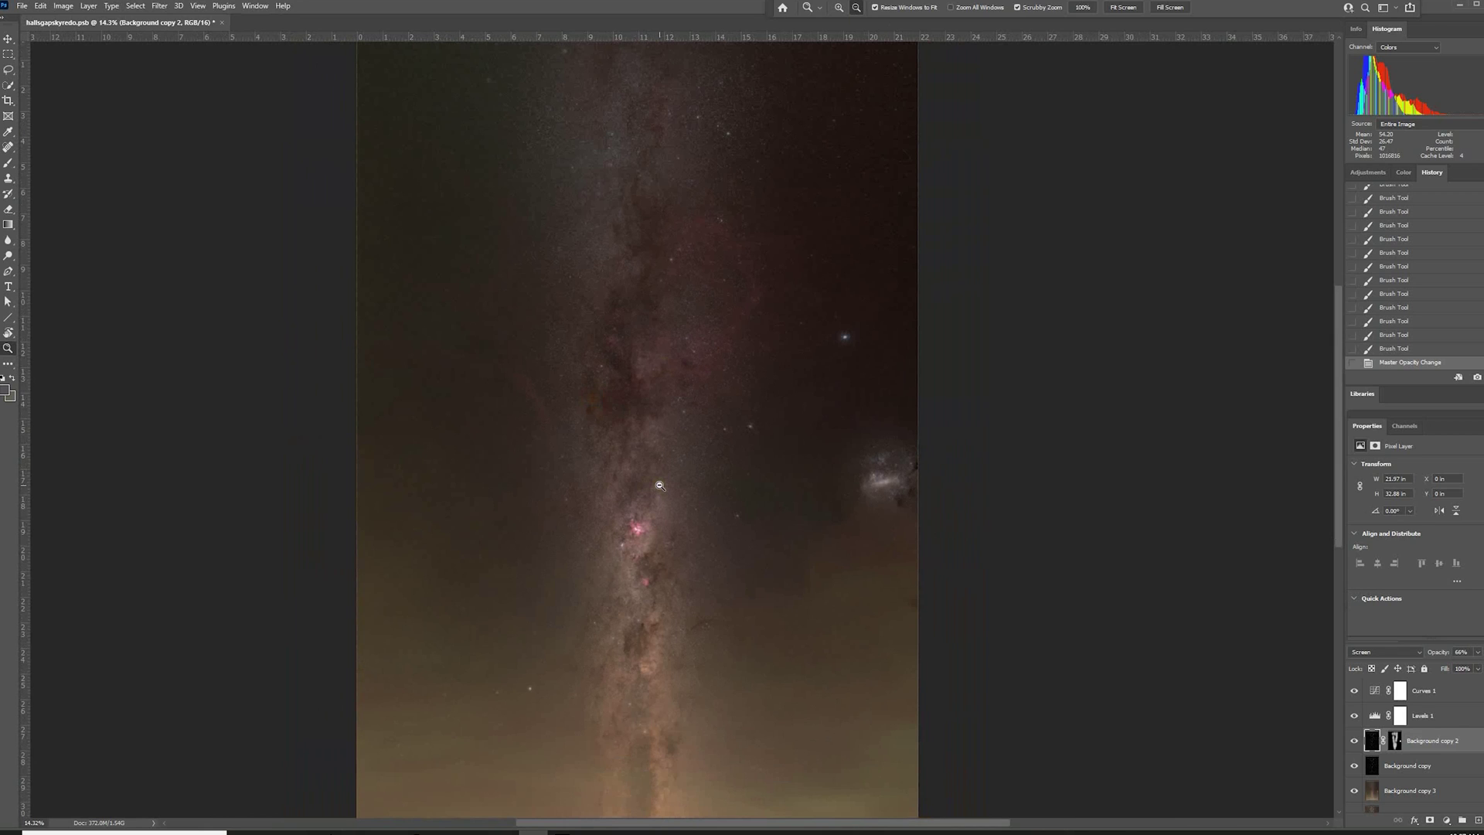
pyautogui.moveTo(671, 391); pyautogui.dragTo(711, 437)
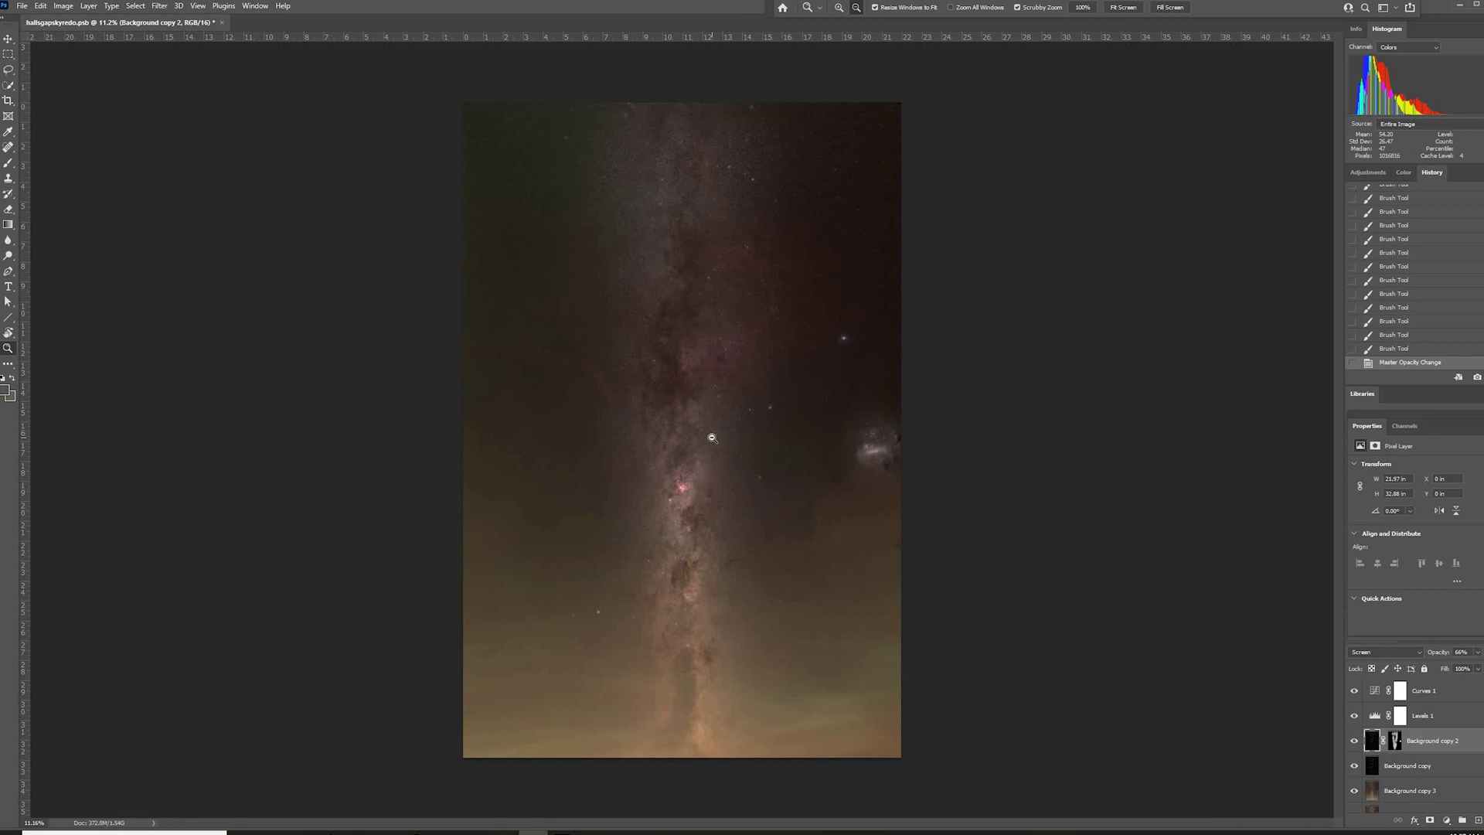
pyautogui.moveTo(711, 437); pyautogui.dragTo(775, 503)
pyautogui.moveTo(758, 431); pyautogui.dragTo(900, 526)
pyautogui.moveTo(710, 420); pyautogui.dragTo(712, 327)
pyautogui.keyDown('alt'); pyautogui.click(704, 482); pyautogui.keyUp('alt')
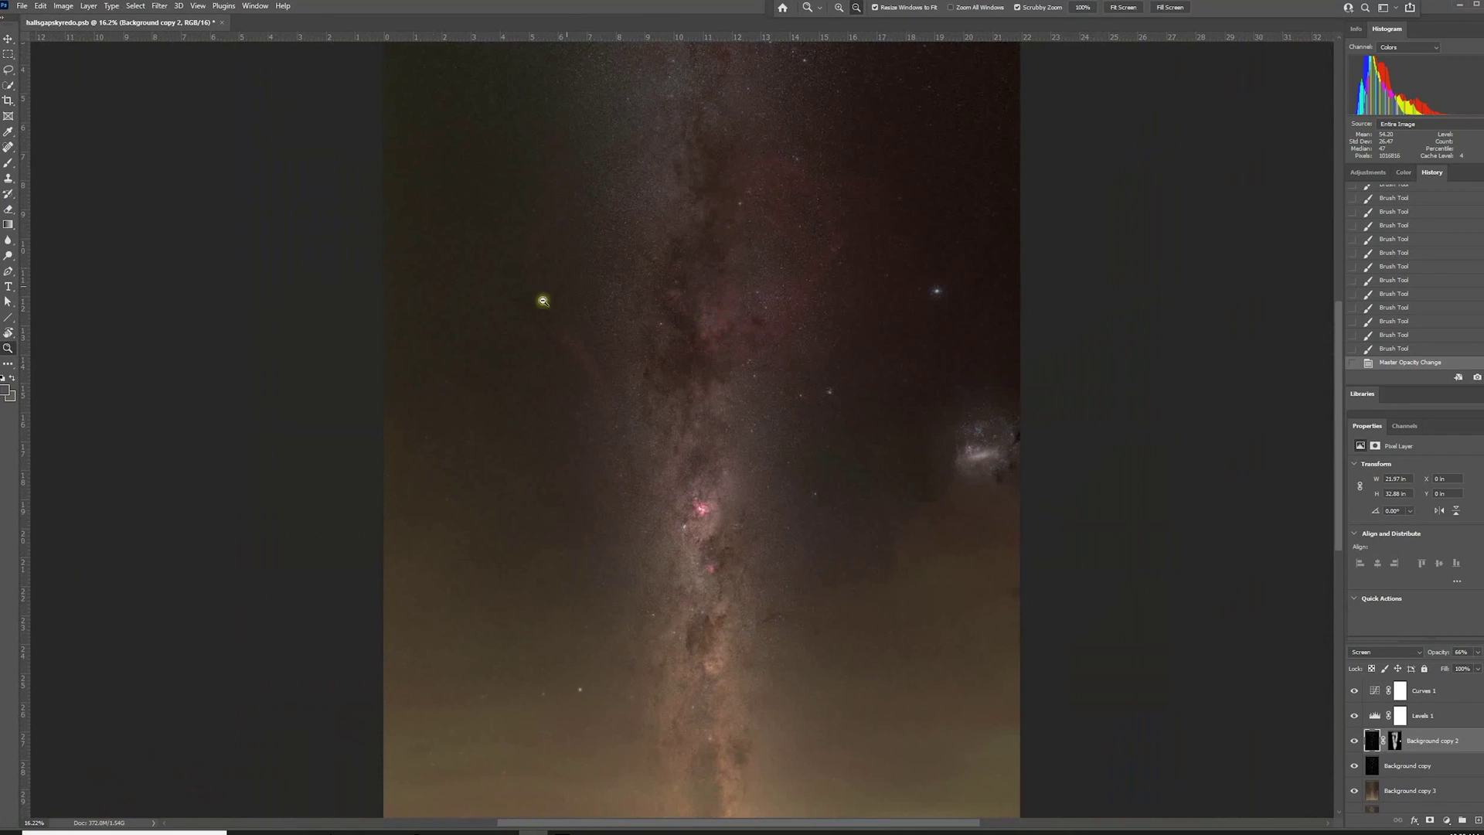
pyautogui.moveTo(731, 664); pyautogui.dragTo(716, 387)
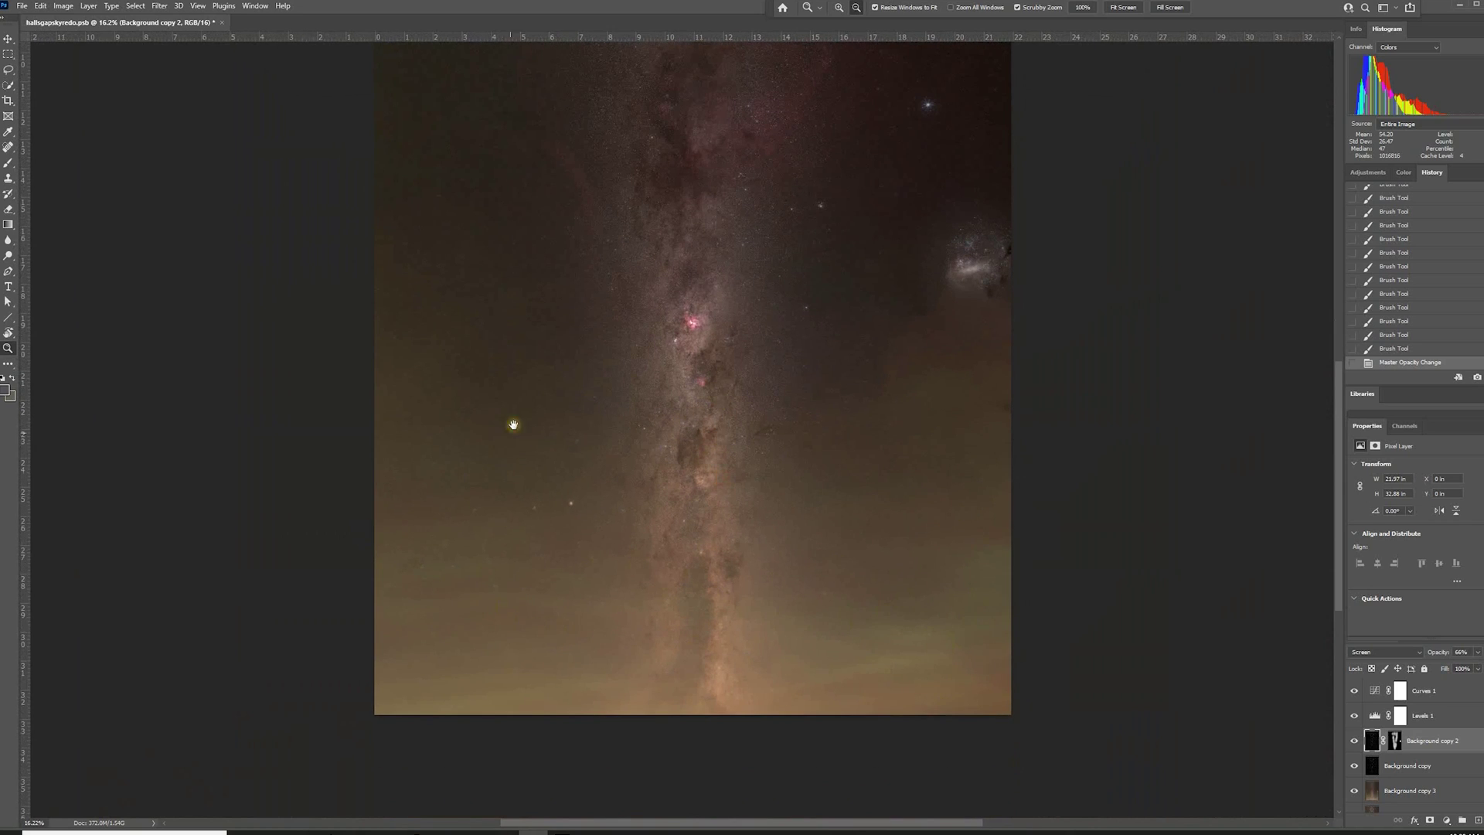
pyautogui.moveTo(513, 424); pyautogui.dragTo(603, 781)
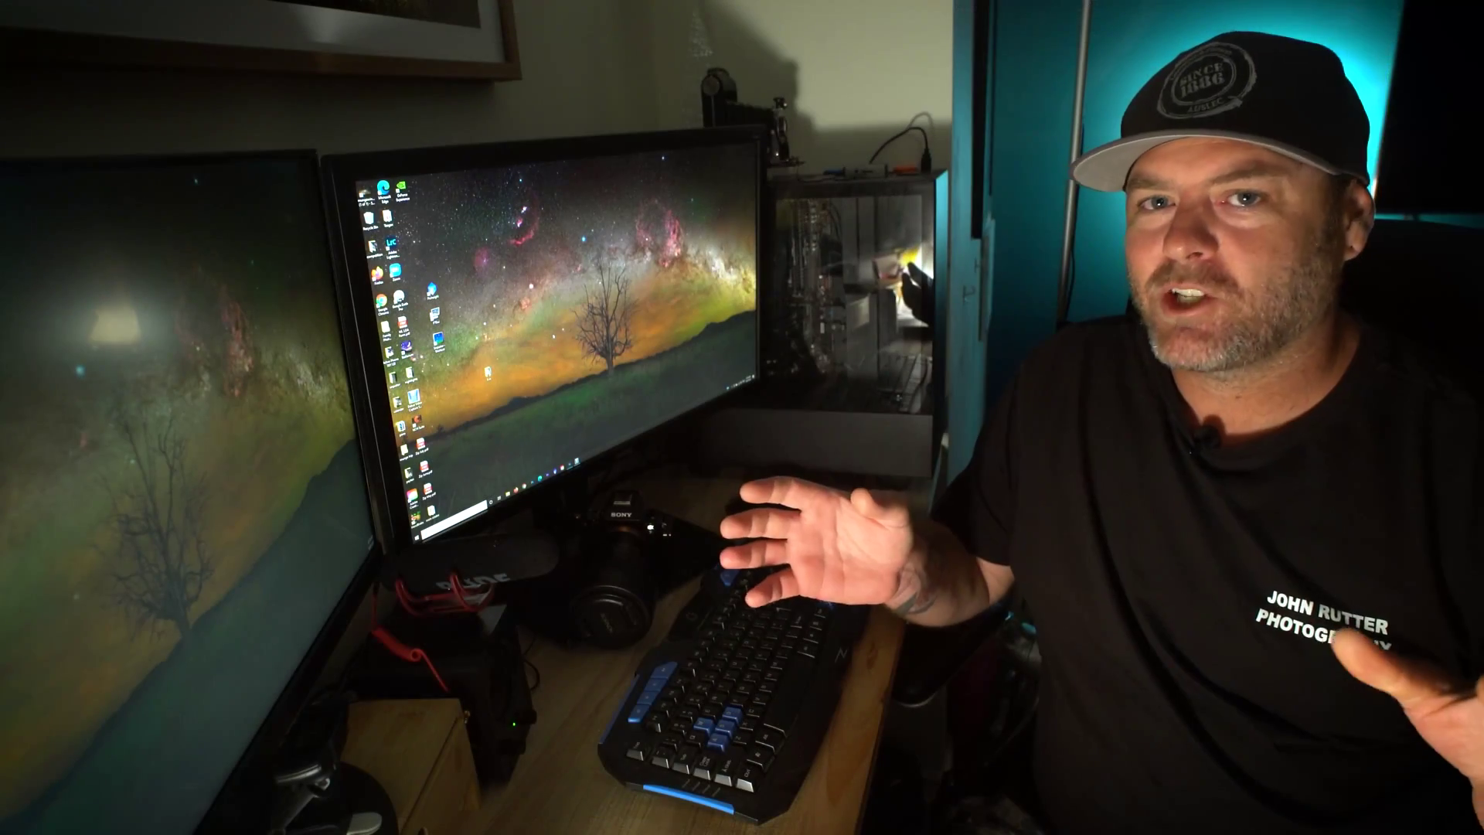